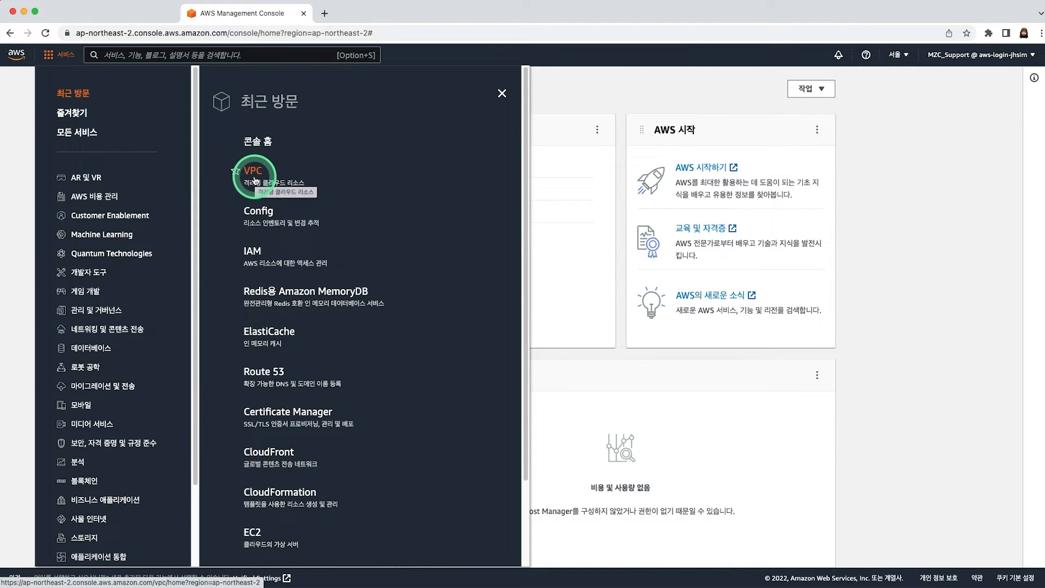
Search the services for vpc, open the VPC service and show its list of VPCs
click(243, 58)
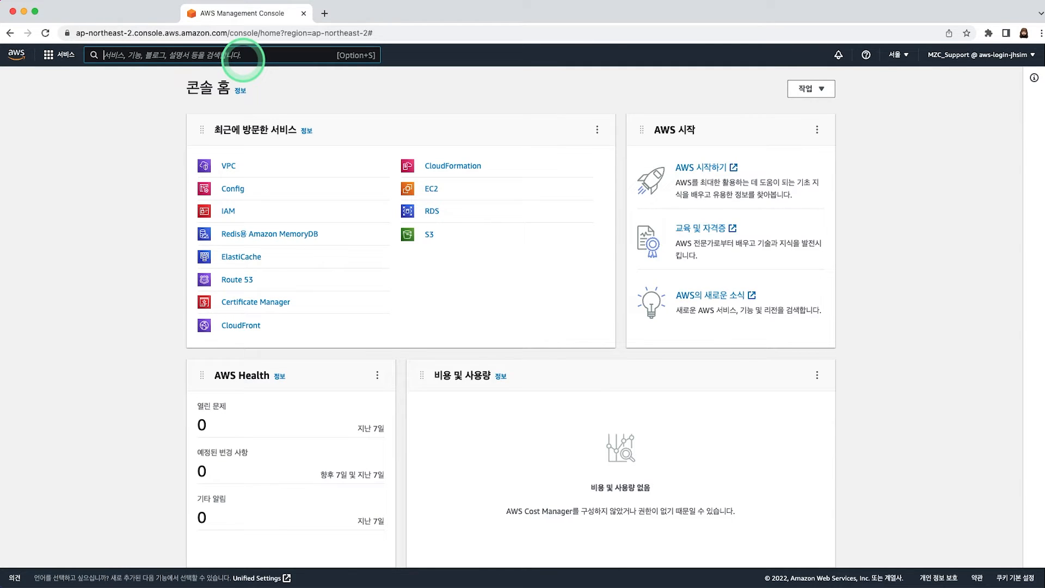
text(vpc)
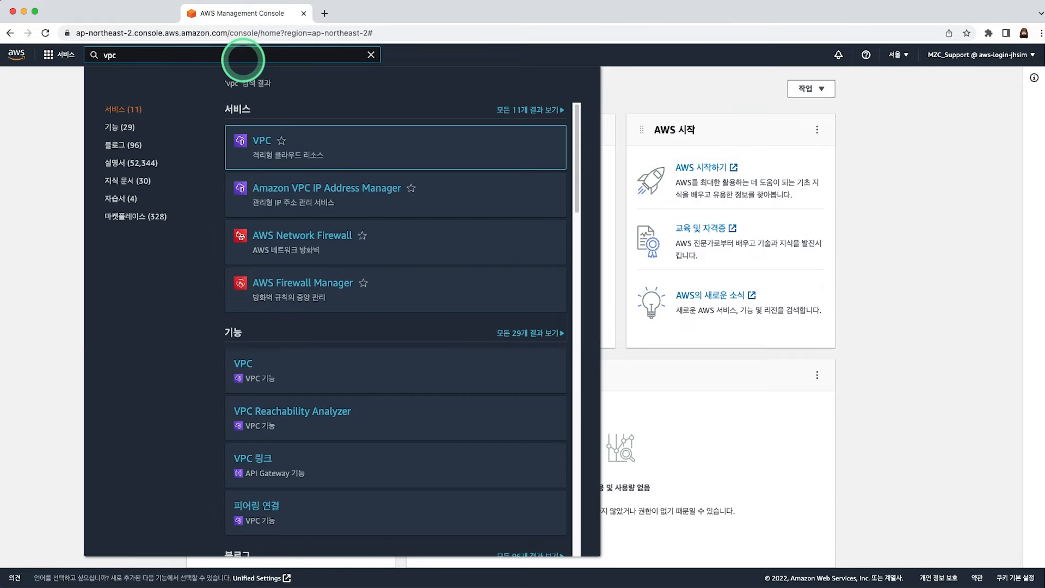
mouse_move(264, 141)
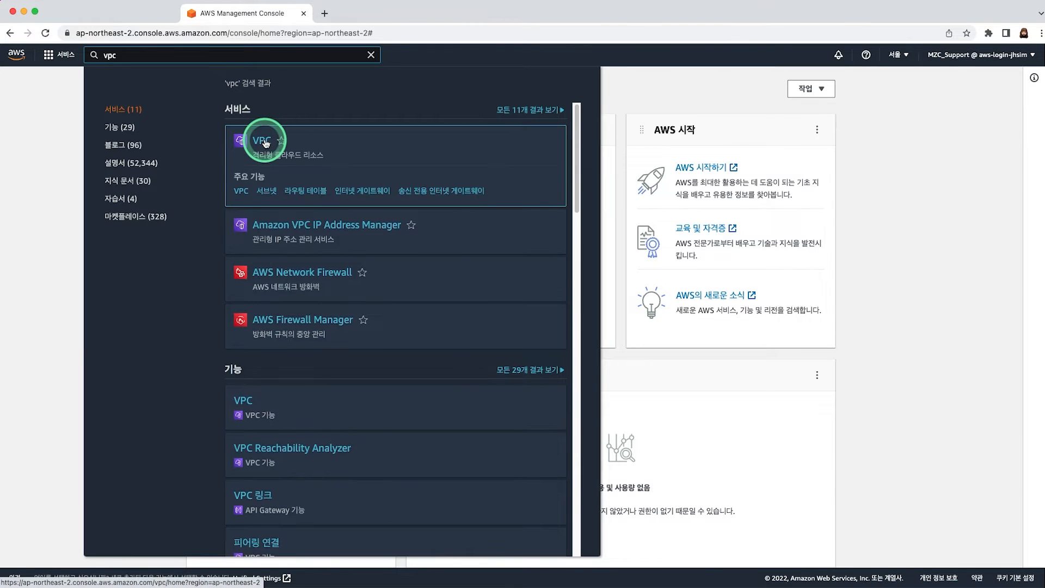
click(264, 141)
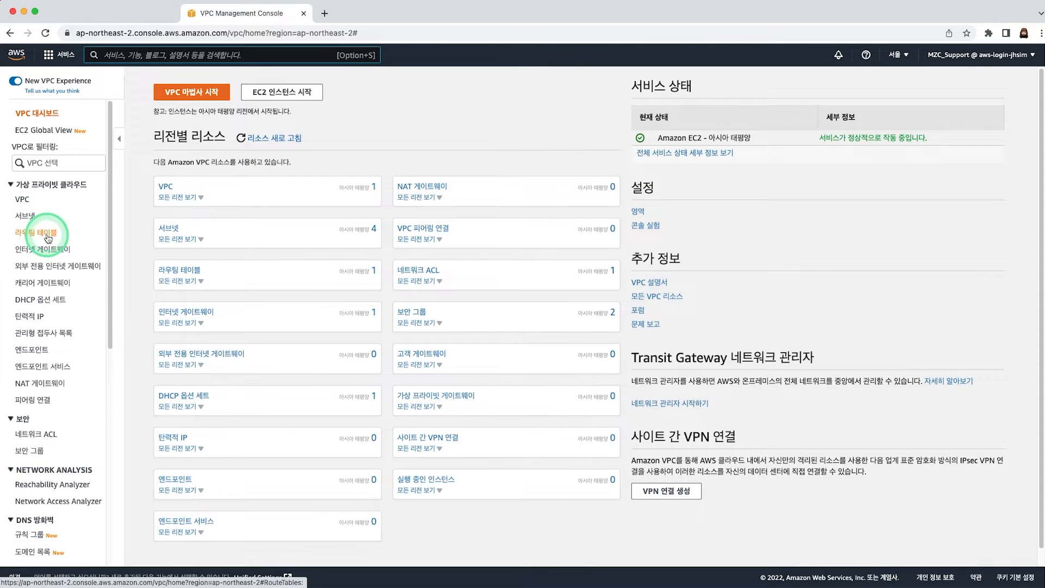
click(25, 201)
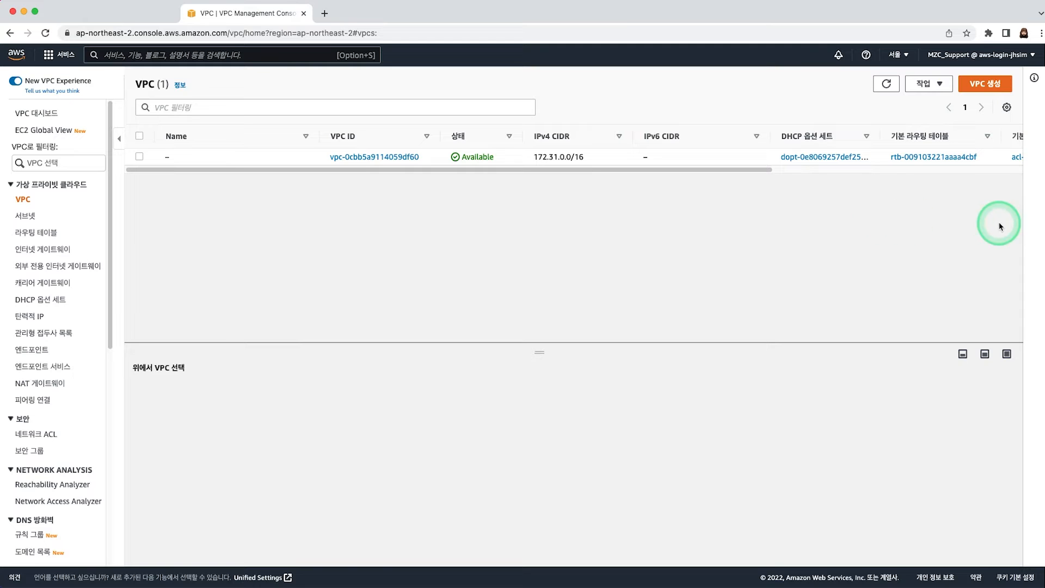
View the details of the existing unnamed VPC in the list, then clear its selection
click(212, 159)
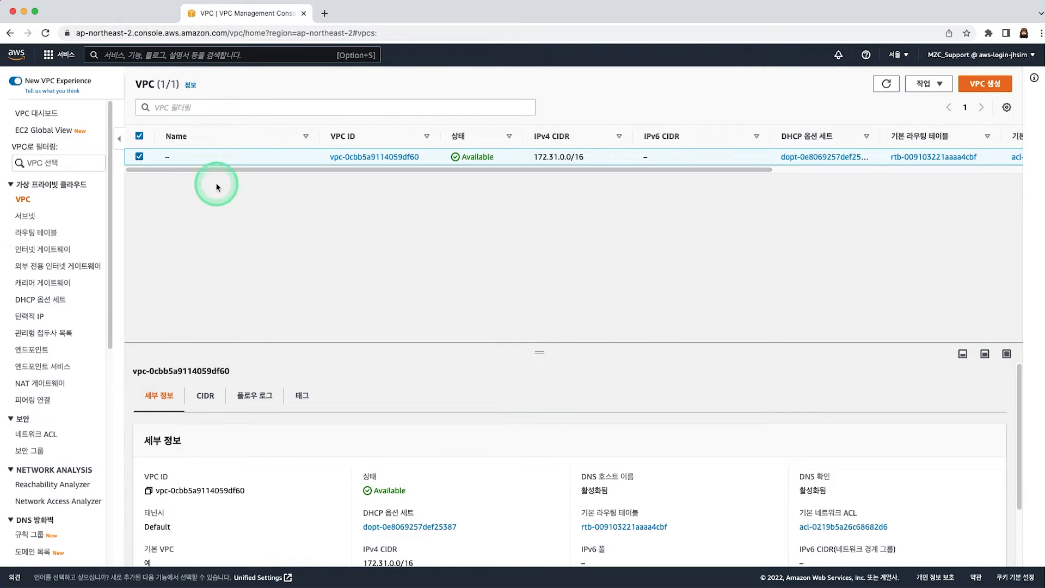
click(140, 136)
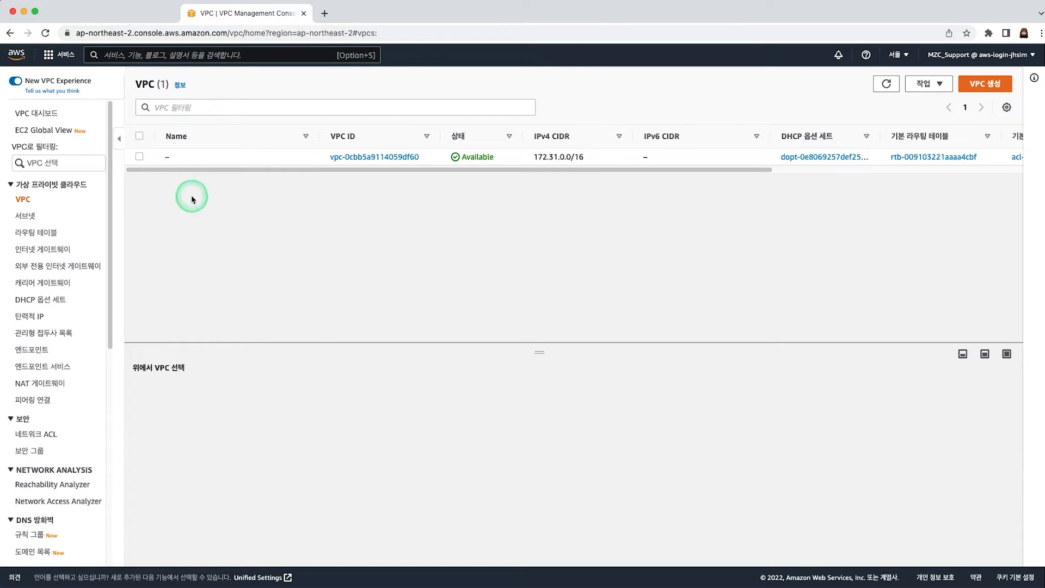
right_click(989, 89)
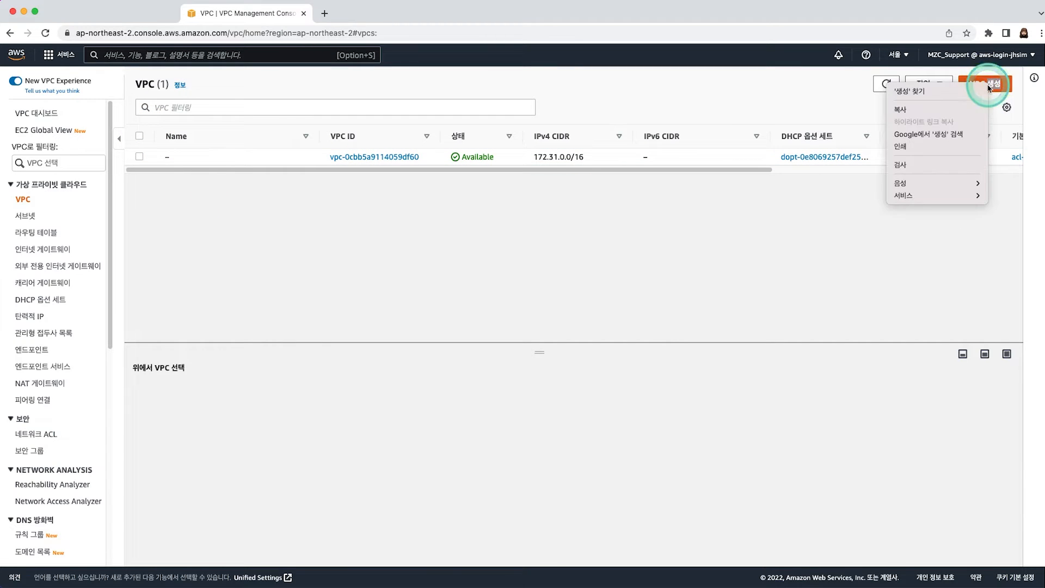
click(1003, 233)
Start a new VPC with the name tag gid-vpc and the IPv4 CIDR block 10.0.0.0/16
click(986, 85)
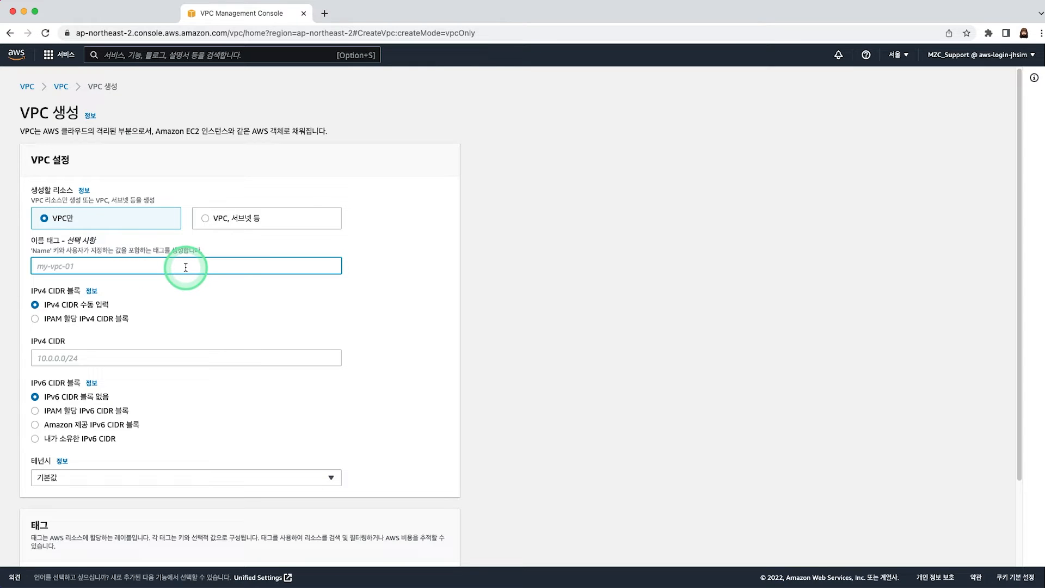
text(gid-vpc)
click(452, 291)
scroll(210, 377, down, 1)
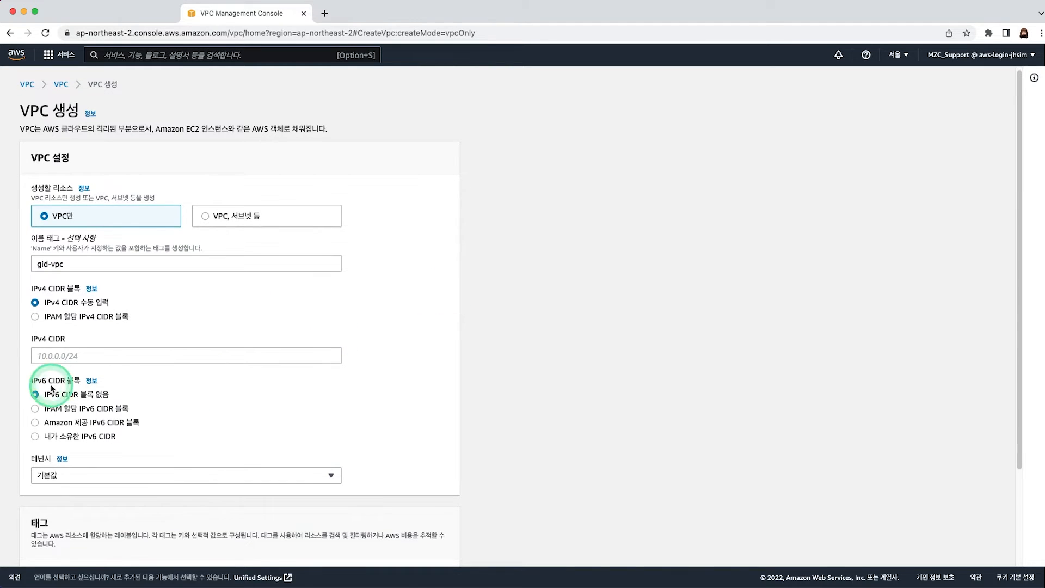
click(66, 355)
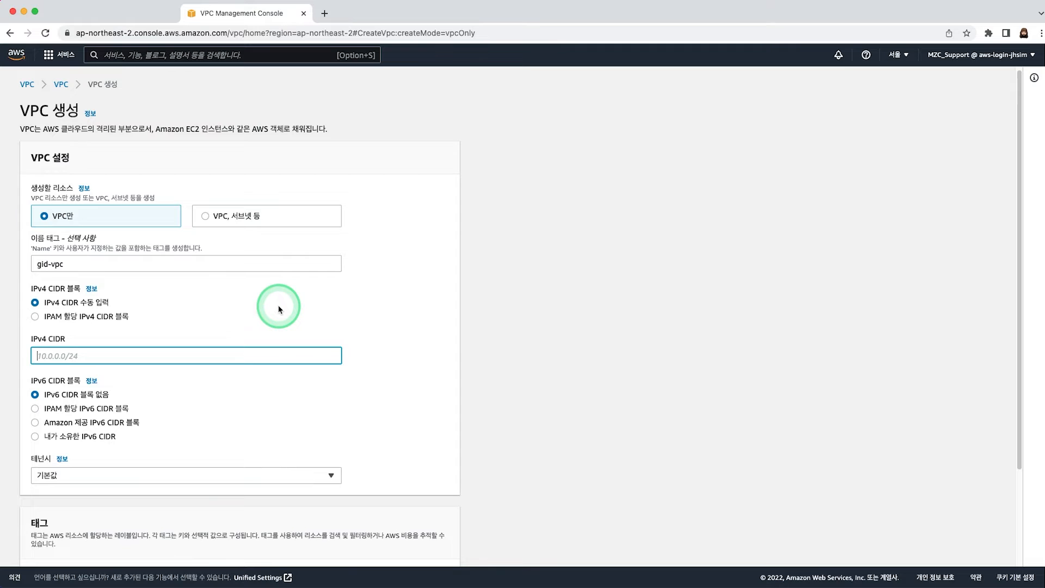
text(10.0.0.0/16)
click(275, 309)
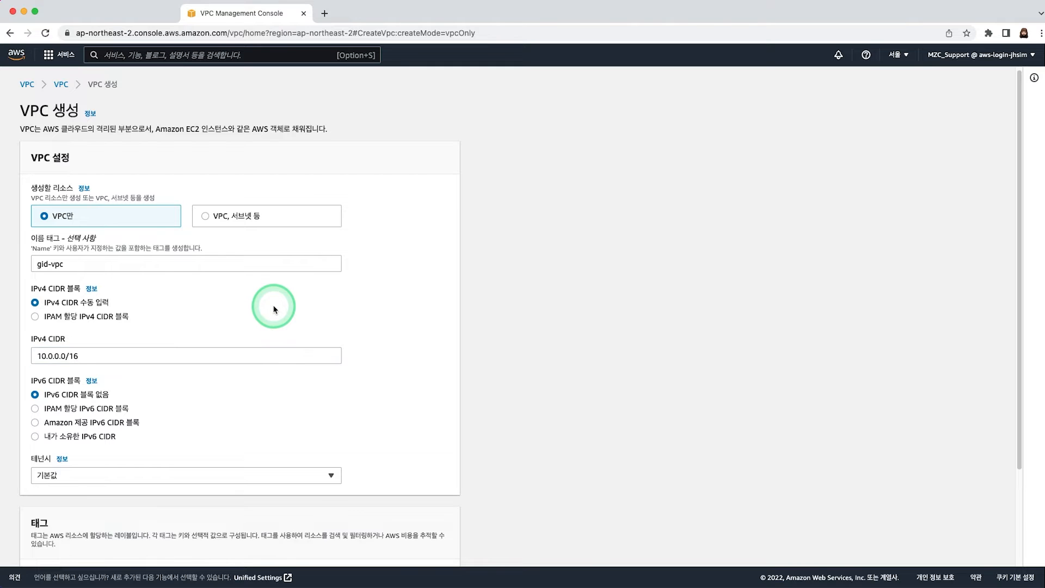
Review the IPv6, tenancy and tag settings of gid-vpc and create the VPC
scroll(455, 327, down, 3)
scroll(485, 416, down, 2)
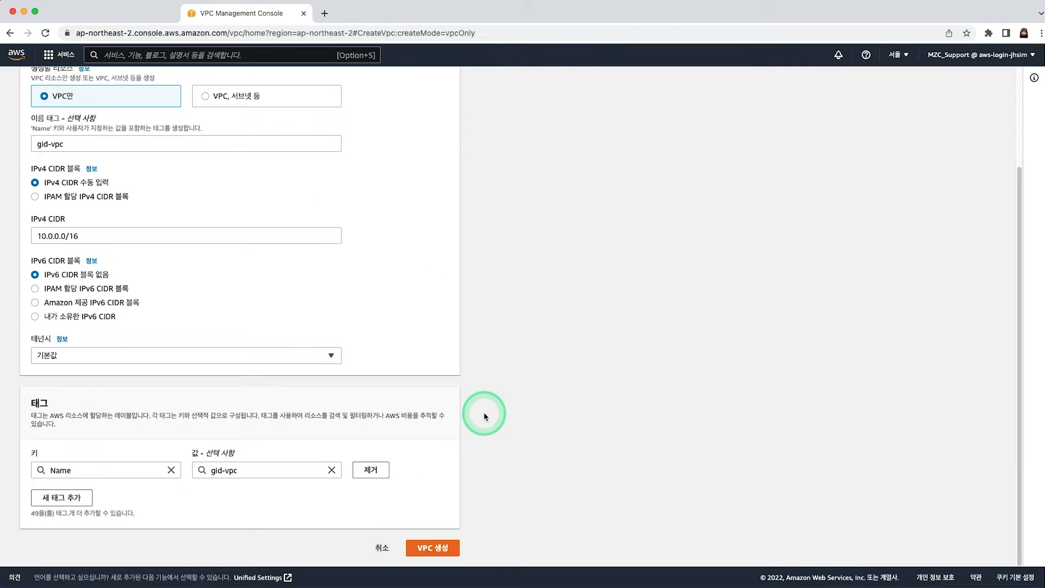
scroll(485, 416, up, 4)
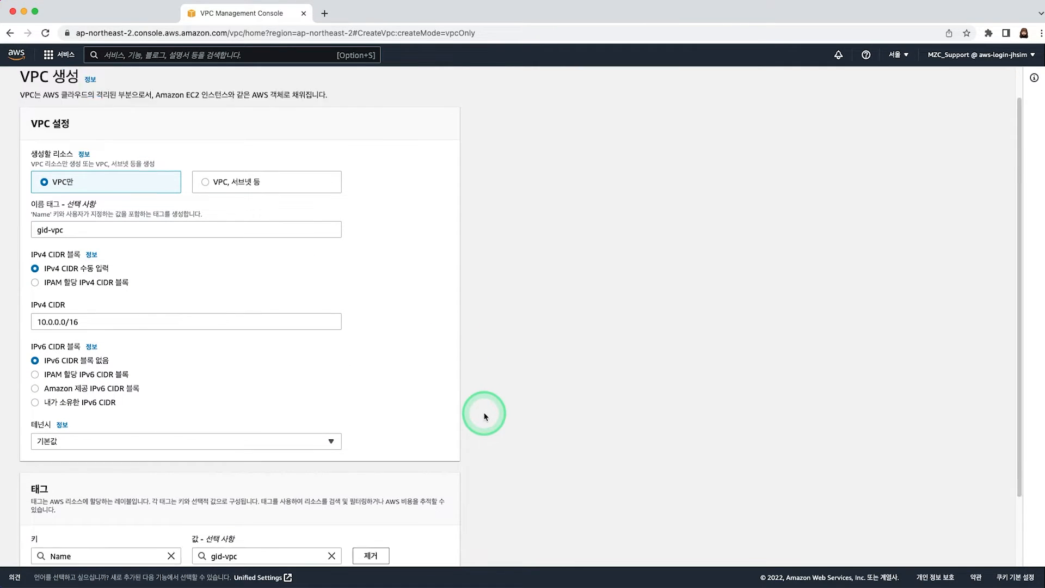
scroll(485, 417, down, 4)
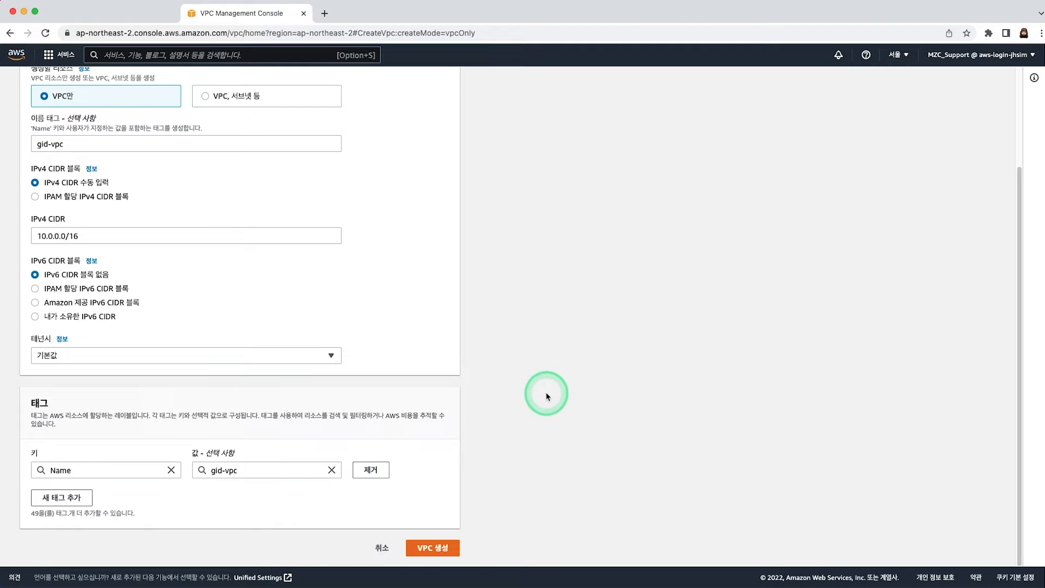
click(443, 554)
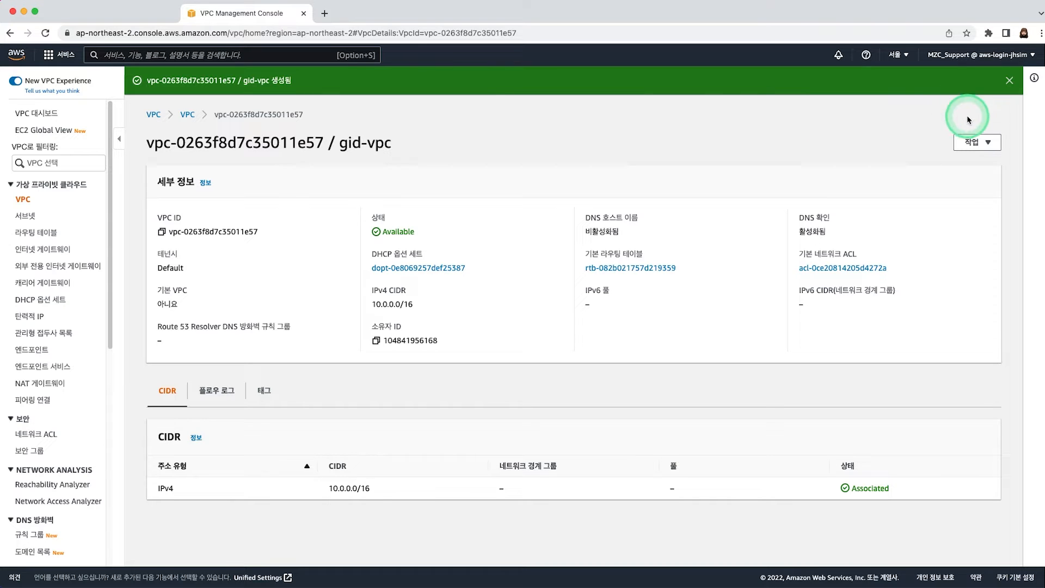
Enable DNS hostnames (DNS 호스트 이름) for gid-vpc and save the change
click(976, 144)
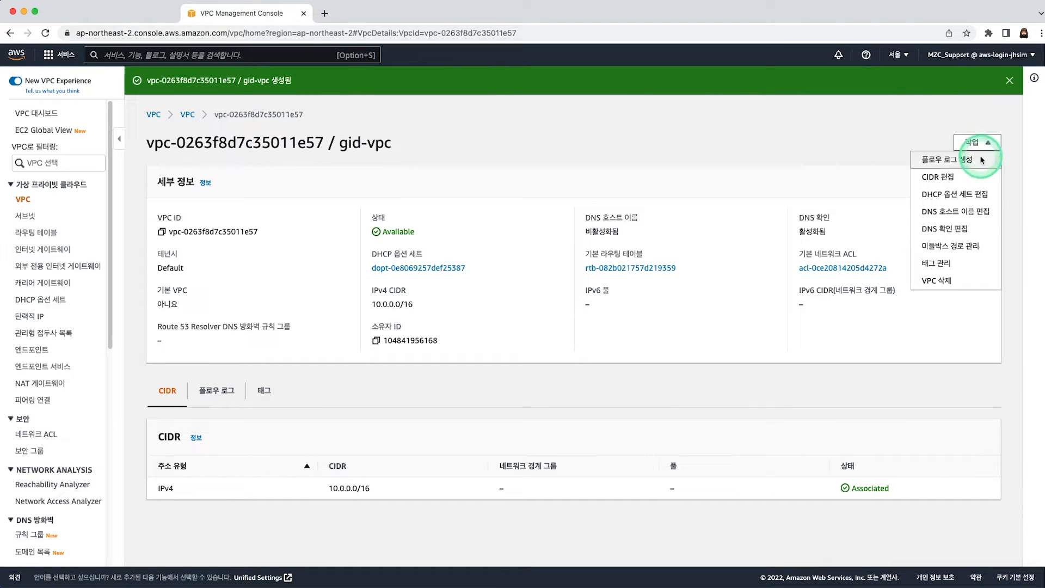
click(977, 213)
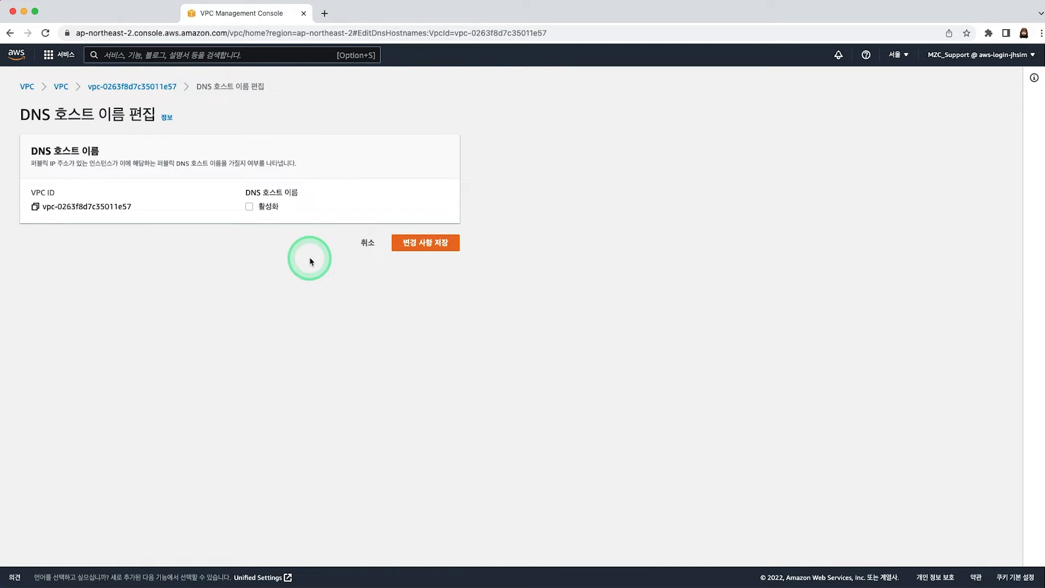
click(250, 209)
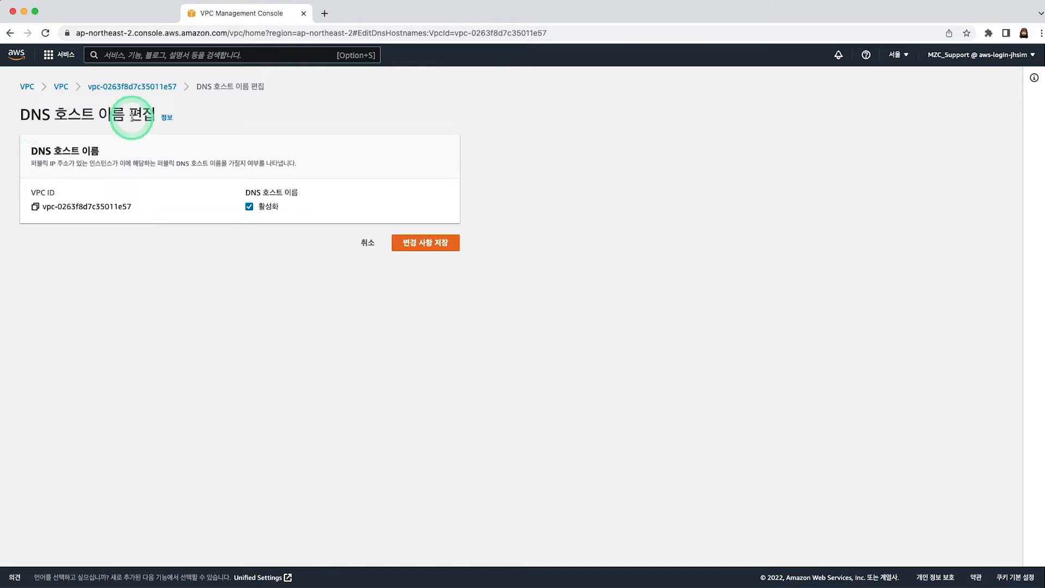
drag(132, 117, 23, 117)
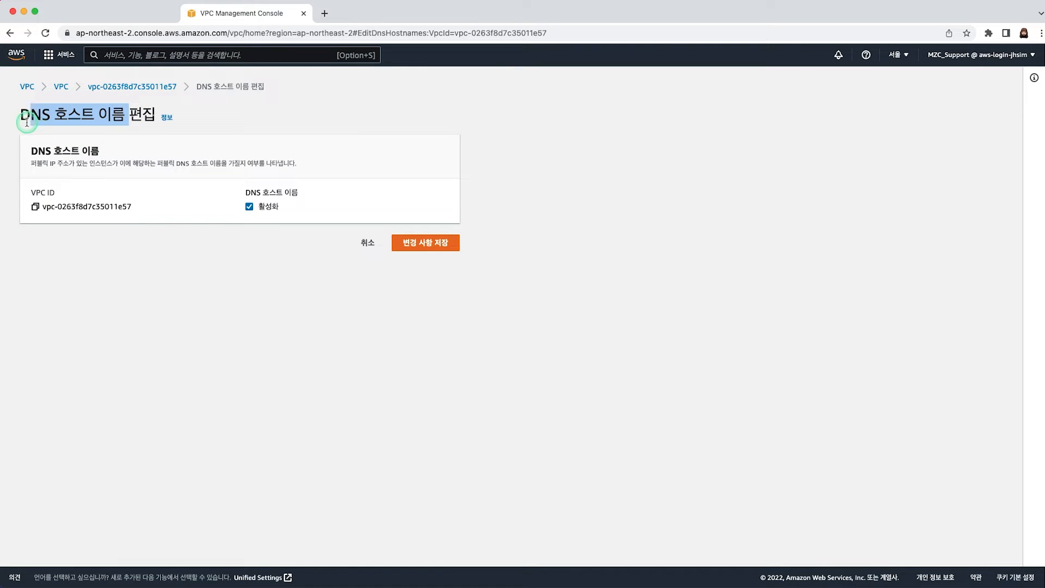
click(270, 291)
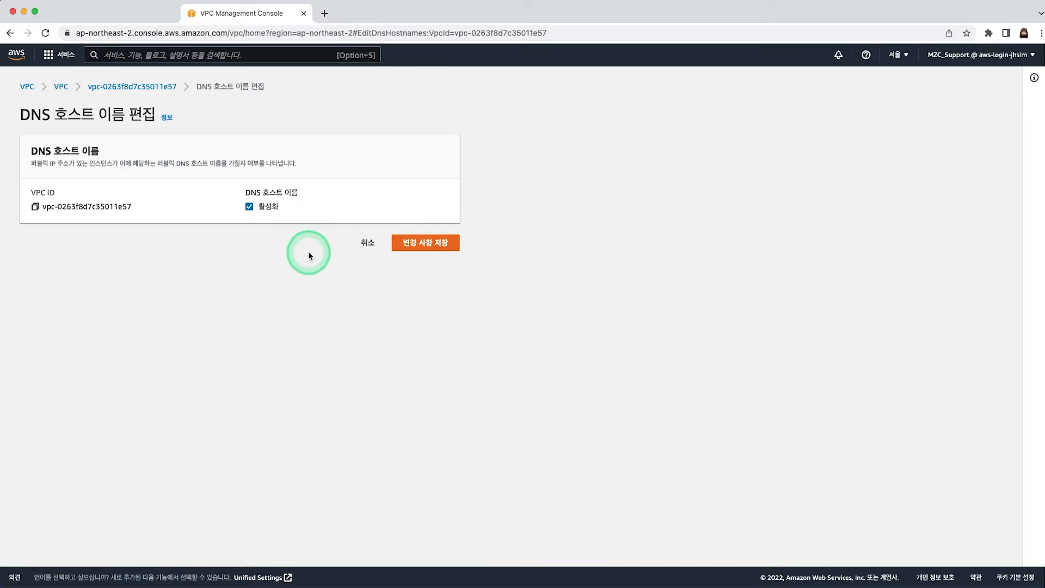
click(438, 243)
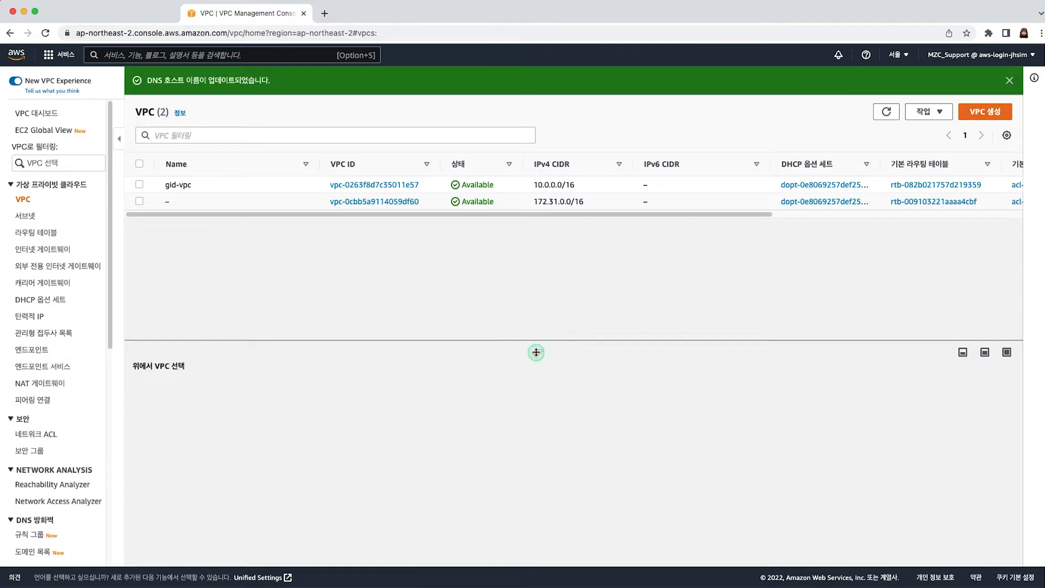
drag(536, 351, 545, 278)
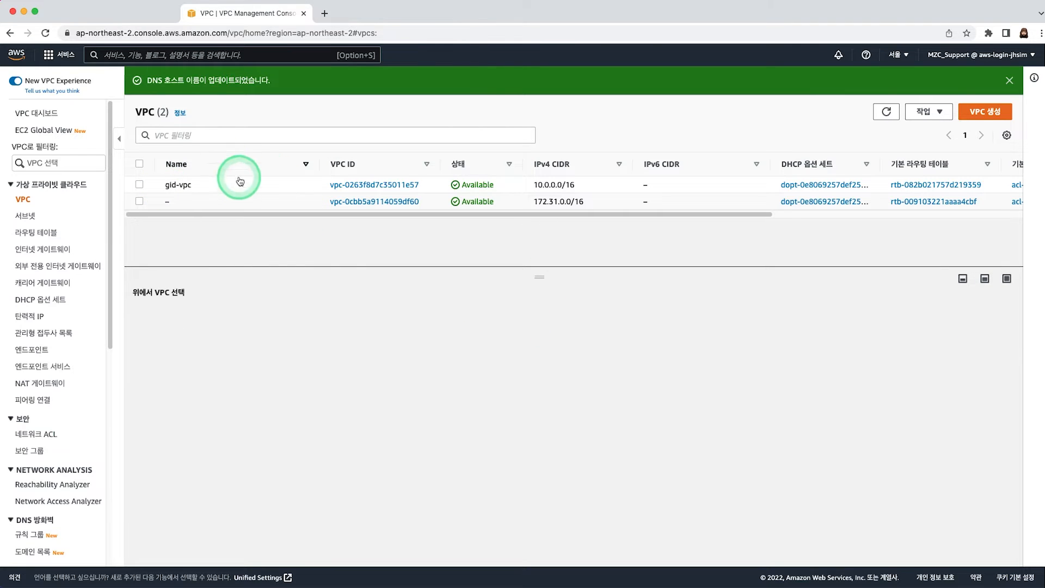
right_click(199, 234)
click(190, 248)
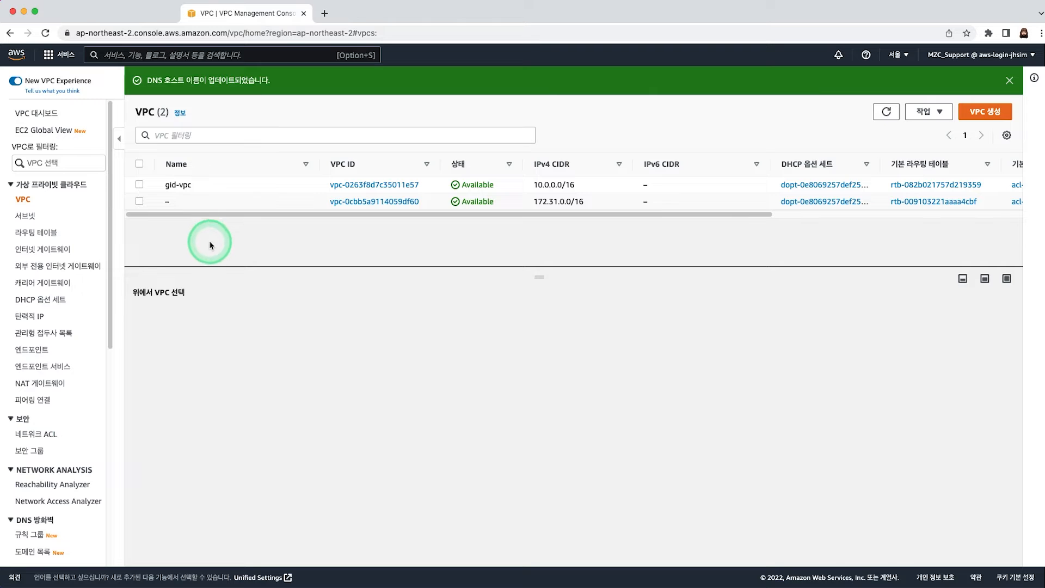
Create an internet gateway with the name tag gid-igw
click(61, 256)
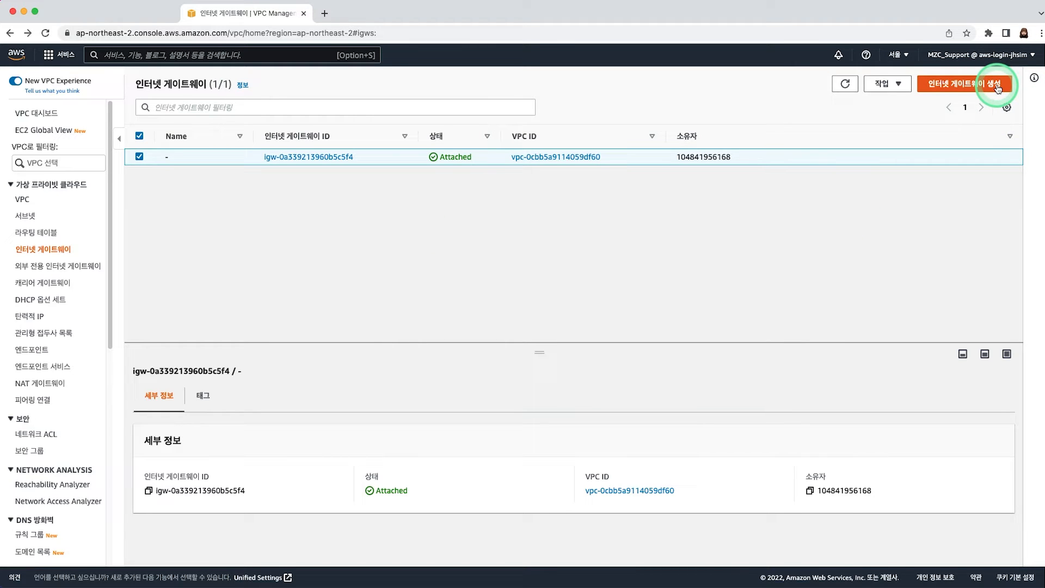
click(998, 87)
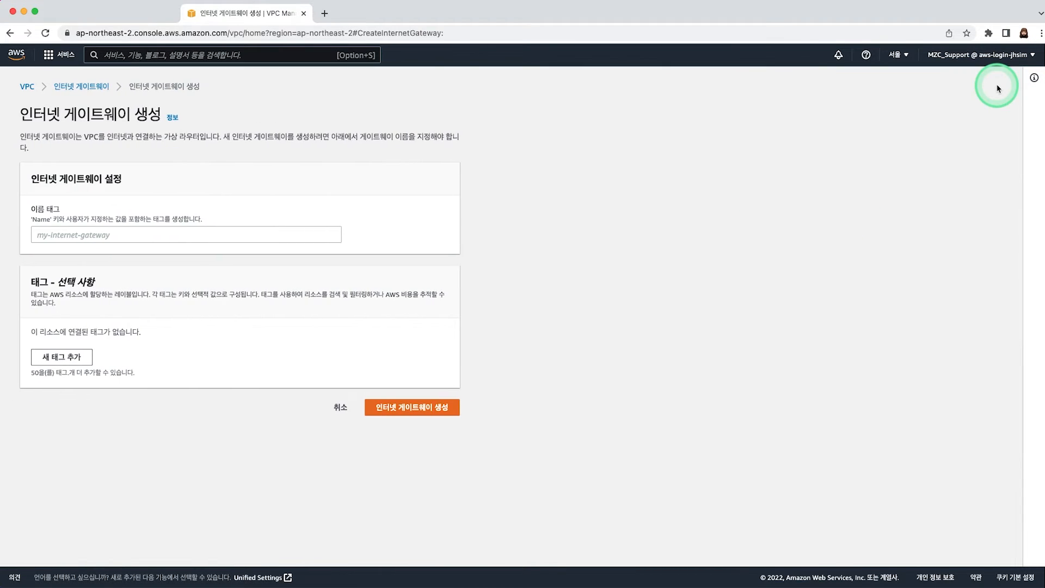
click(276, 238)
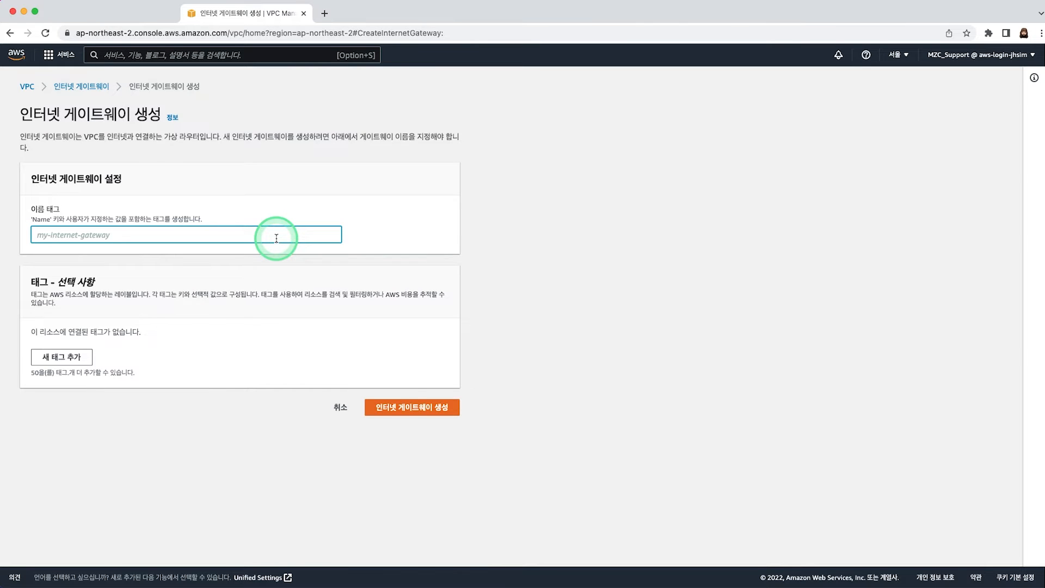
text(gid)
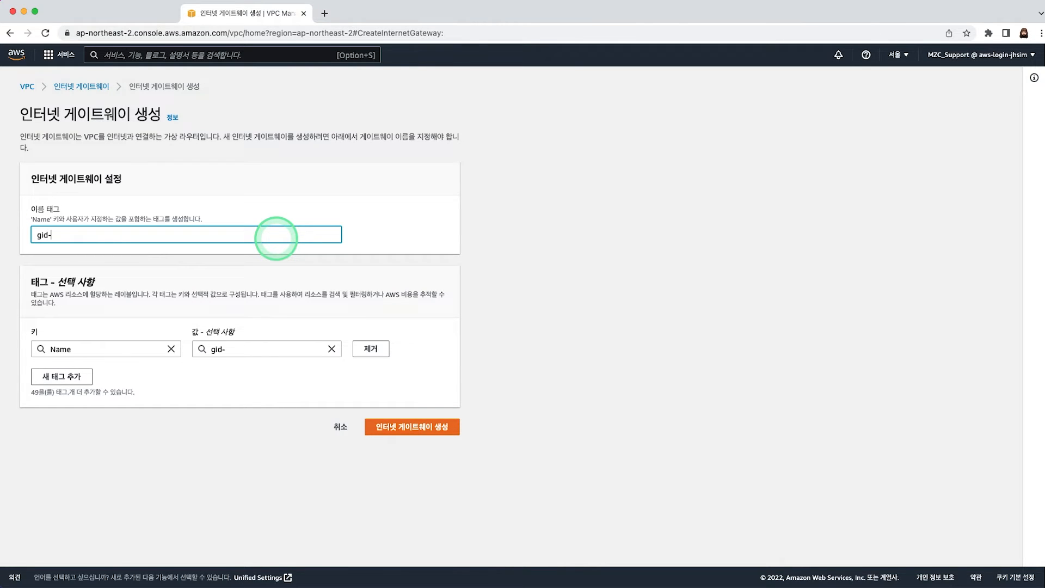
text(-igw)
click(538, 310)
click(444, 434)
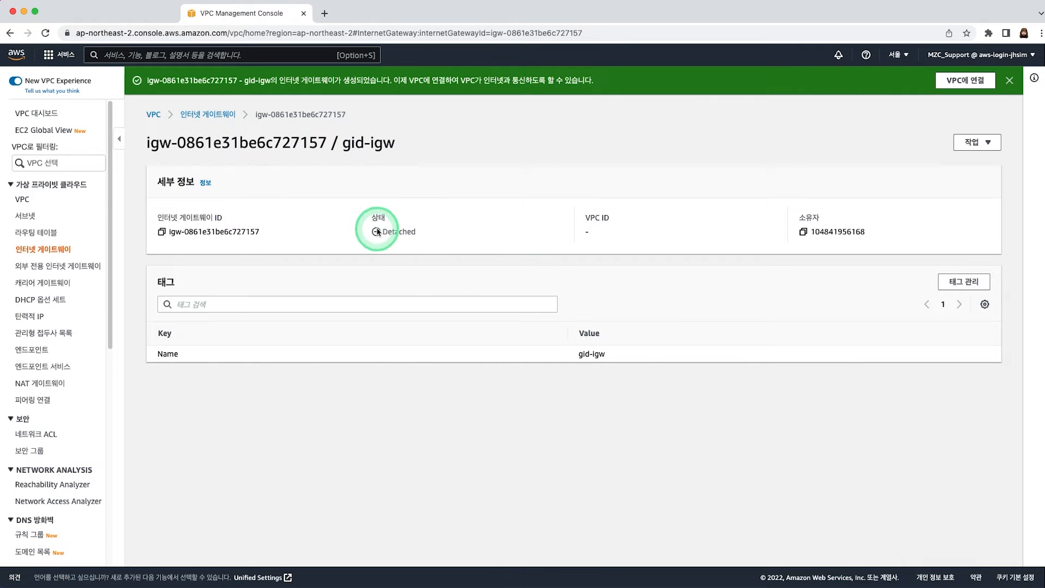
Check the attachment status in the details of the internet gateway gid-igw
drag(380, 234, 427, 233)
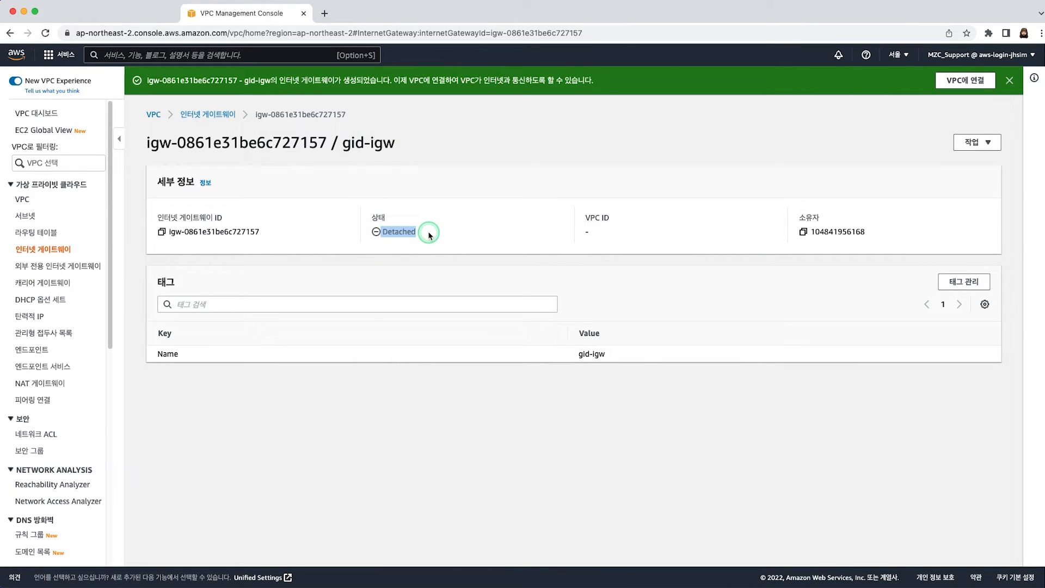
click(505, 235)
drag(418, 239, 373, 233)
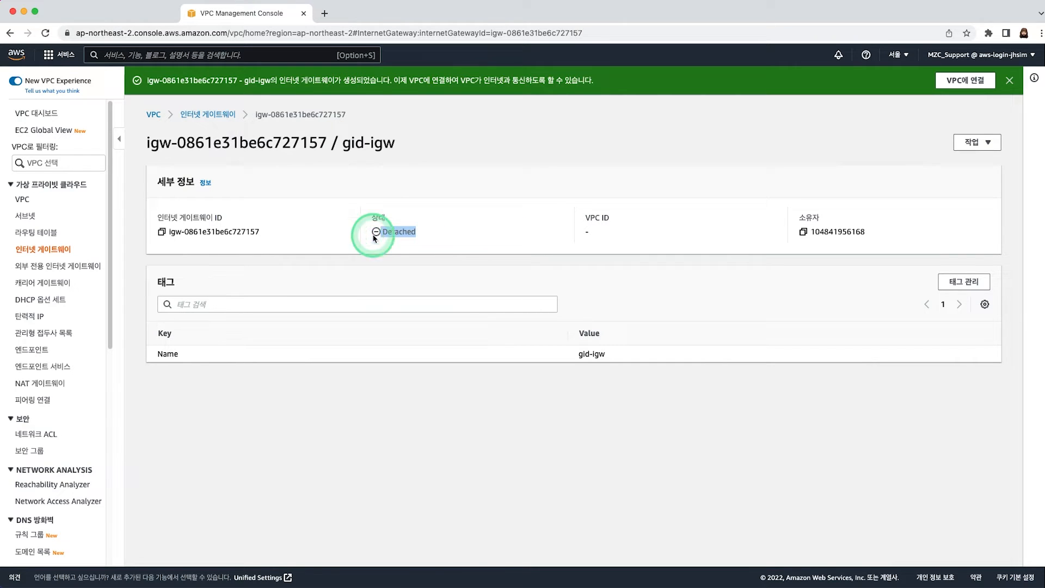
click(396, 190)
Attach the internet gateway gid-igw to the VPC gid-vpc
click(993, 143)
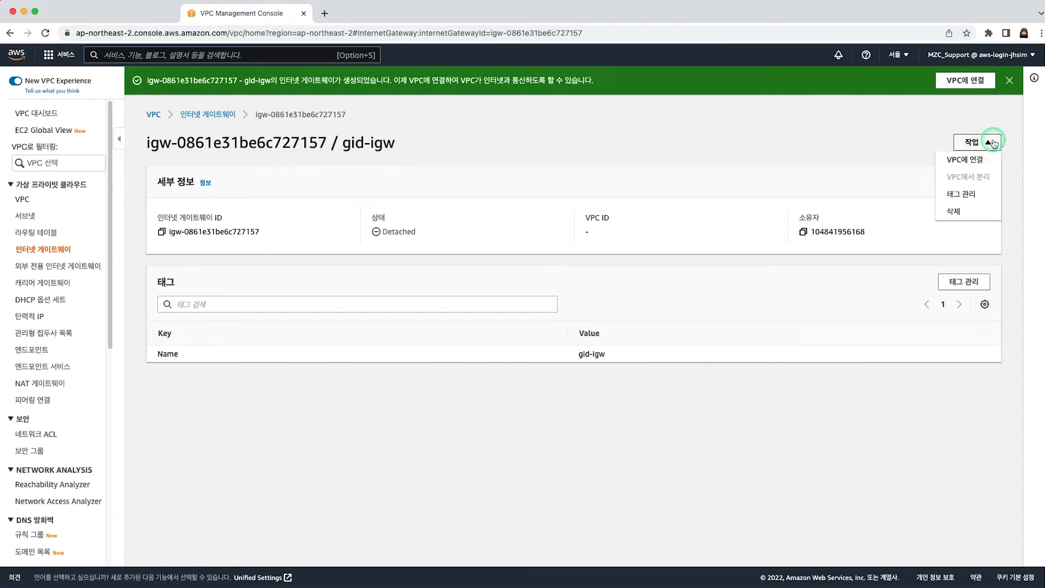
click(974, 162)
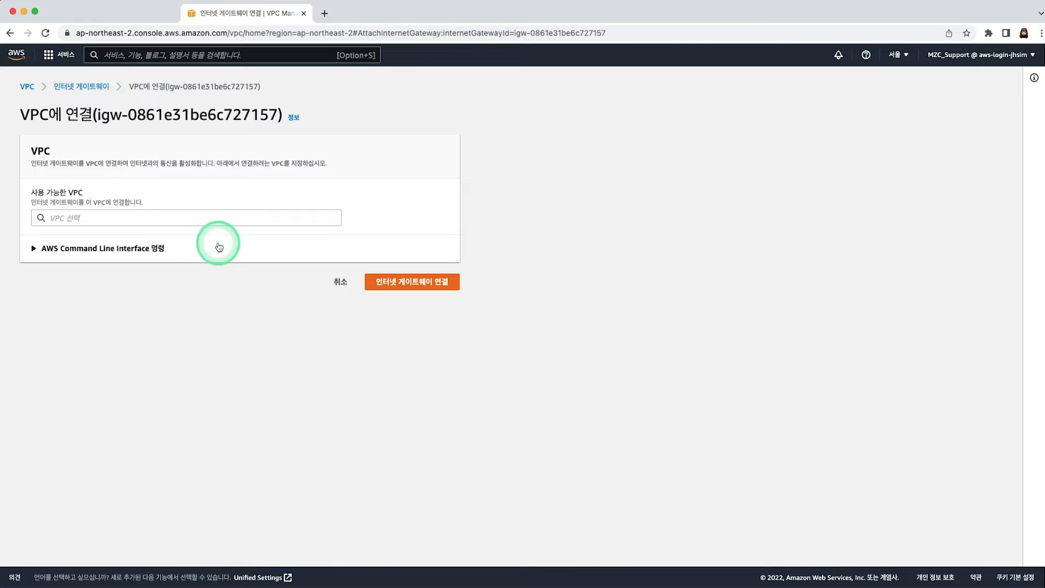
click(228, 220)
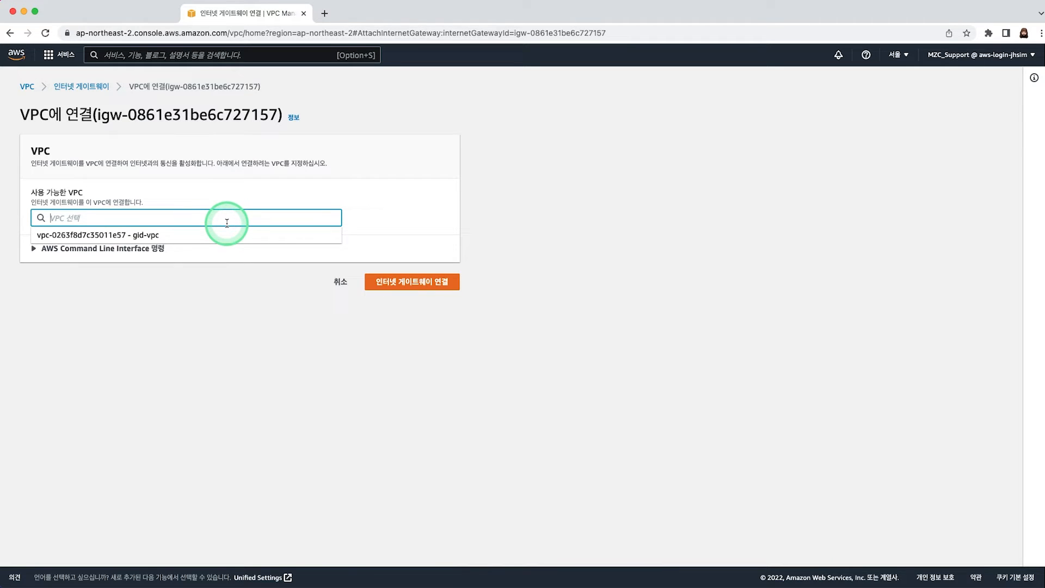
click(168, 236)
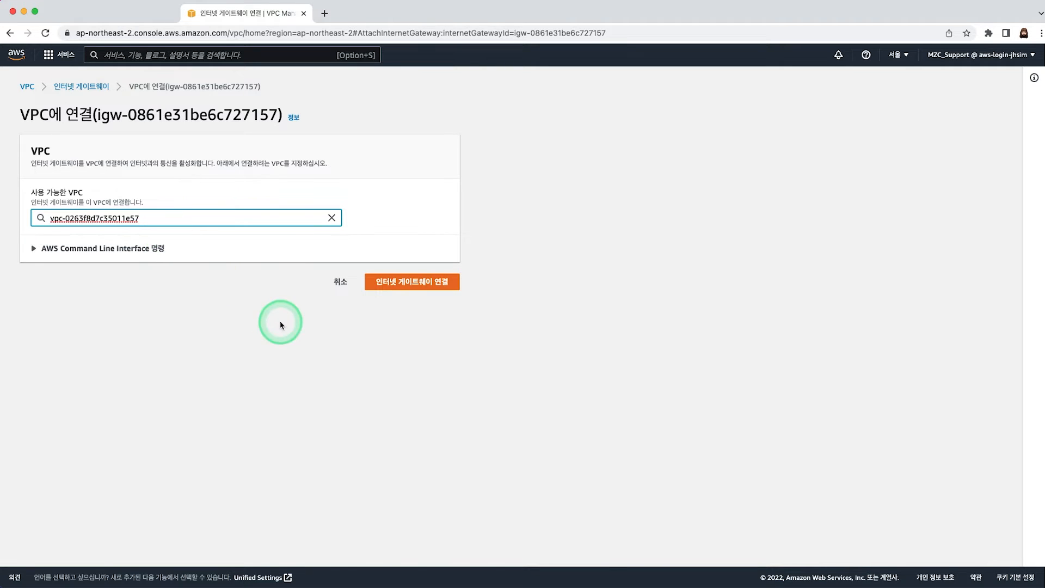
click(443, 283)
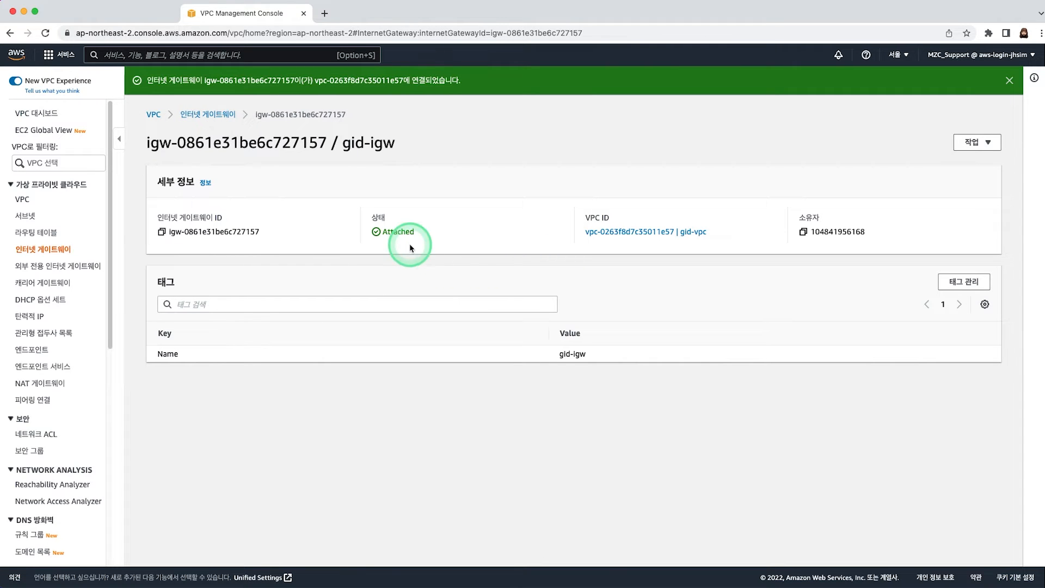
Check the attachment status of gid-igw, and look over the VPC list and the internet gateway list
double_click(378, 217)
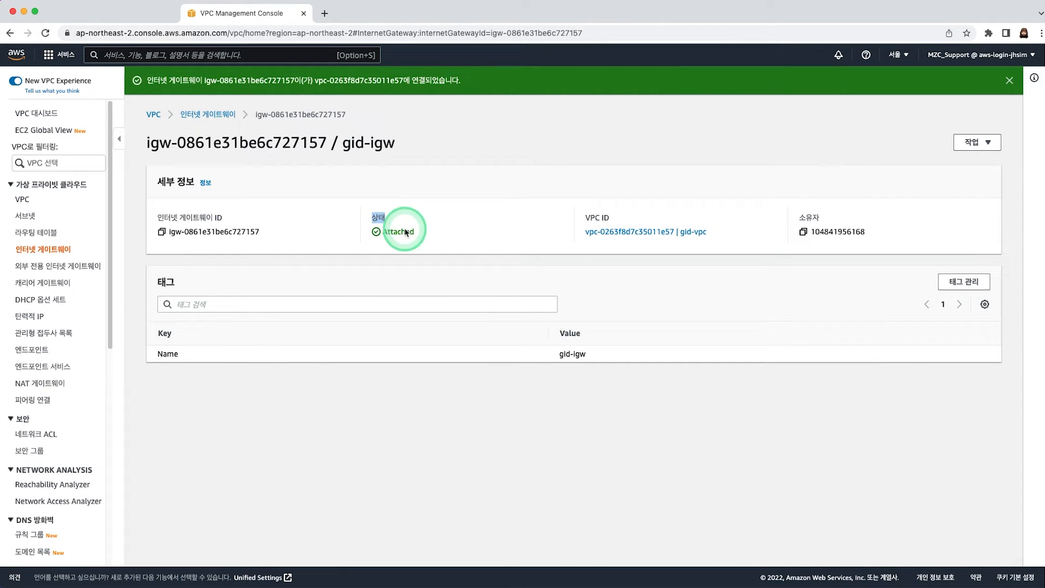
drag(383, 234, 478, 242)
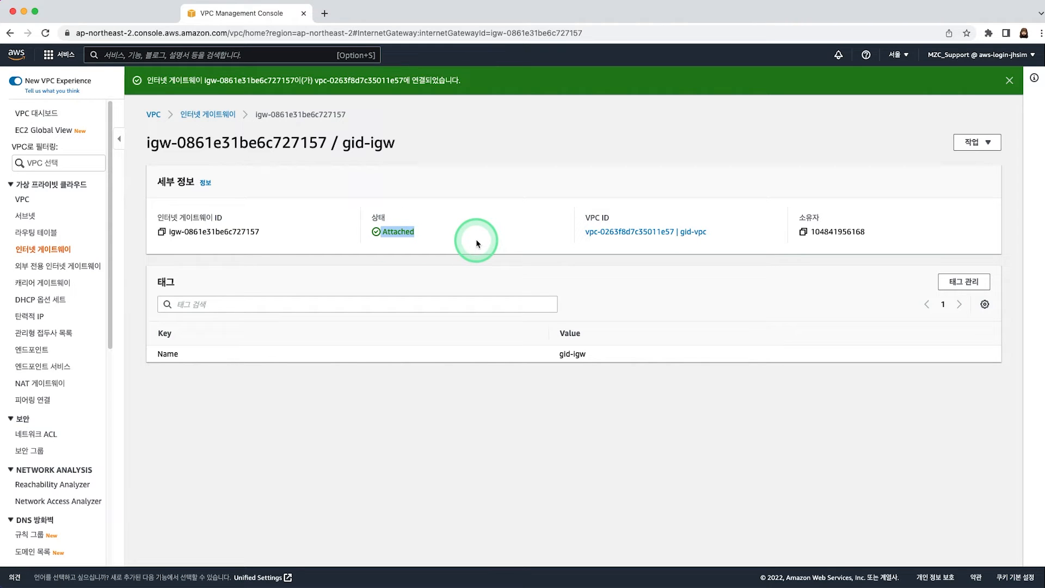
click(475, 240)
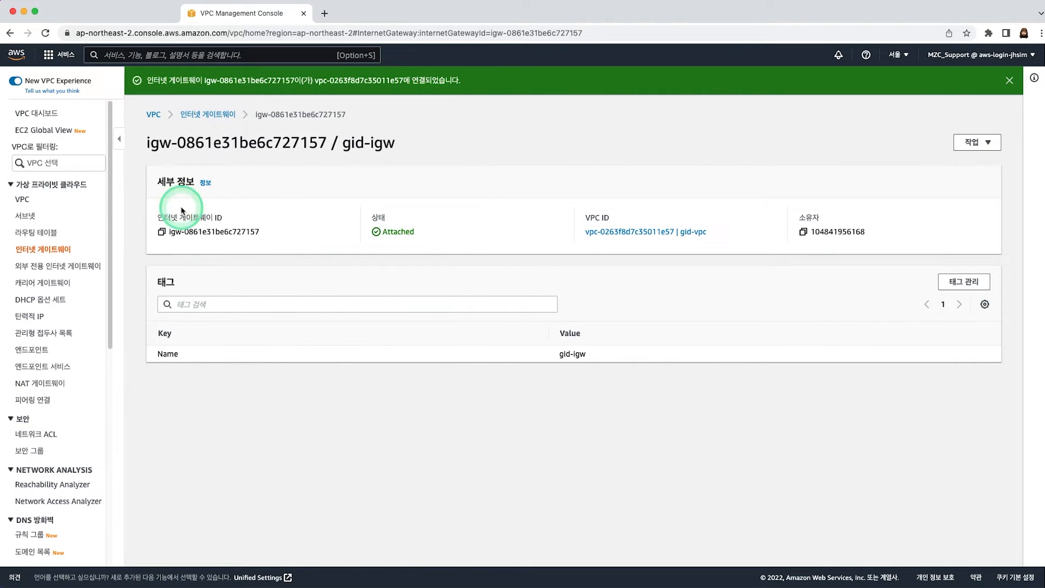
click(53, 206)
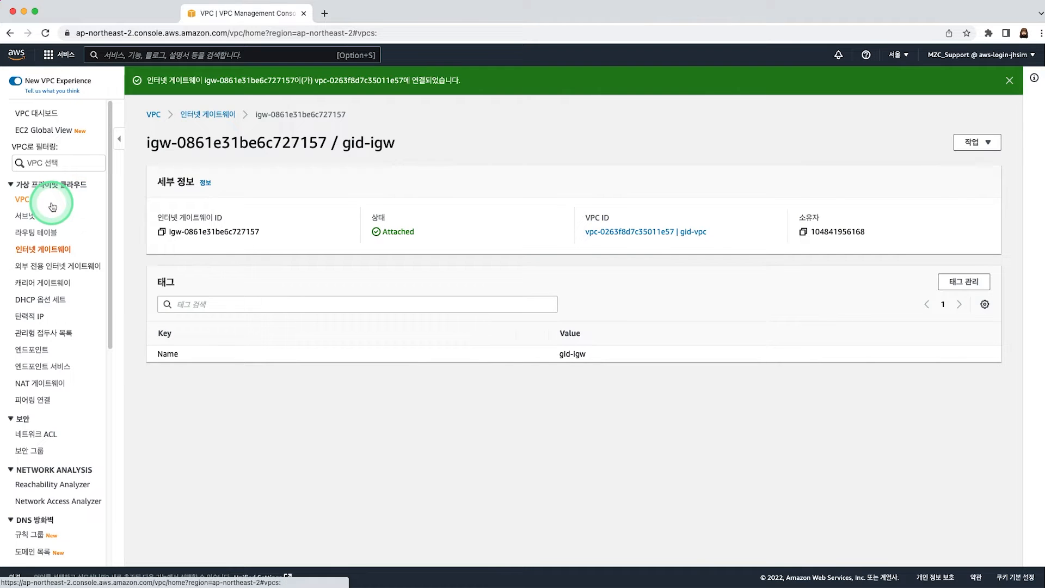
click(210, 163)
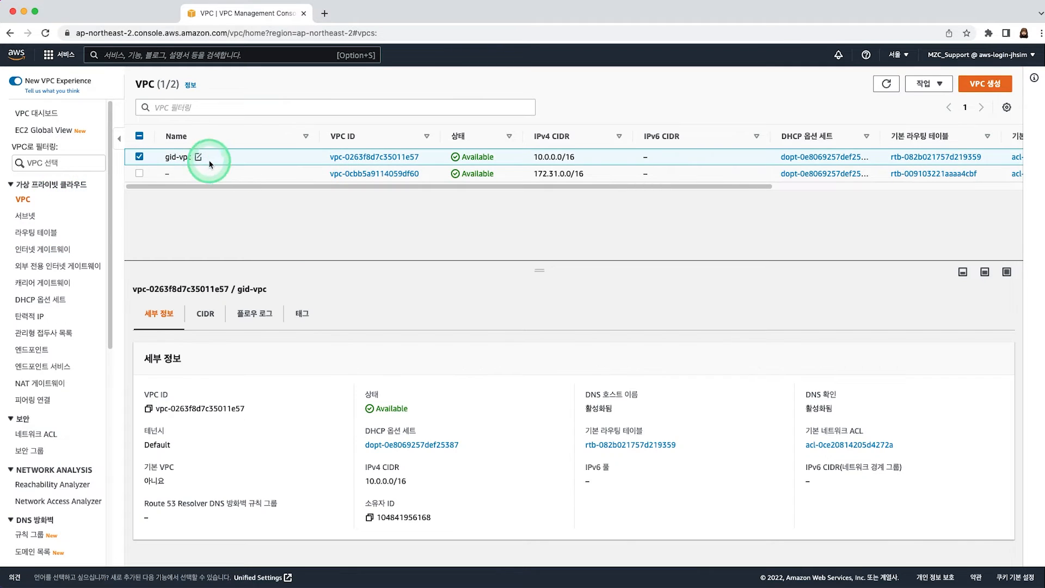
click(31, 252)
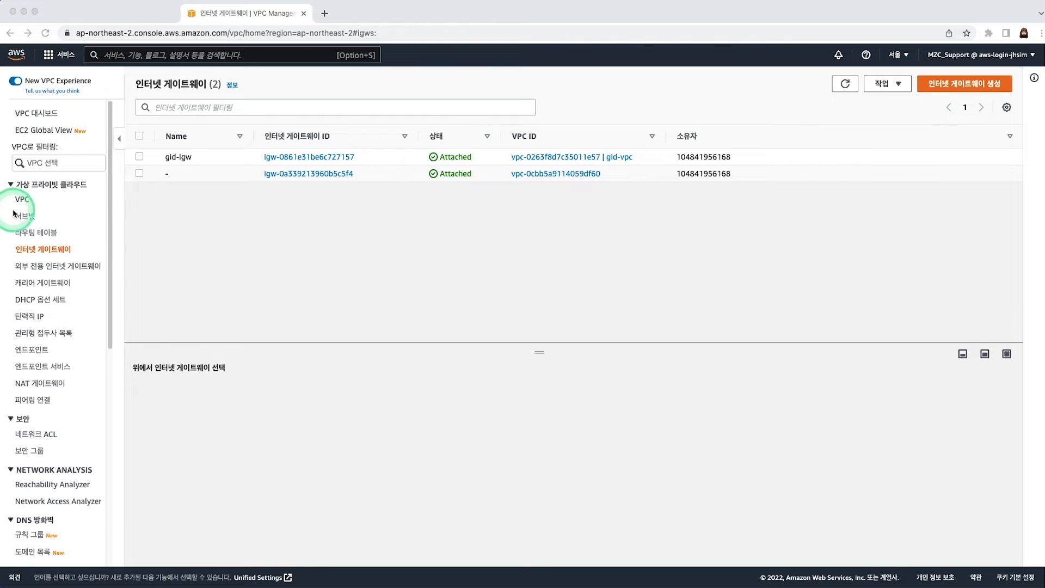
Start creating a subnet and choose gid-vpc as the VPC it belongs to
click(23, 218)
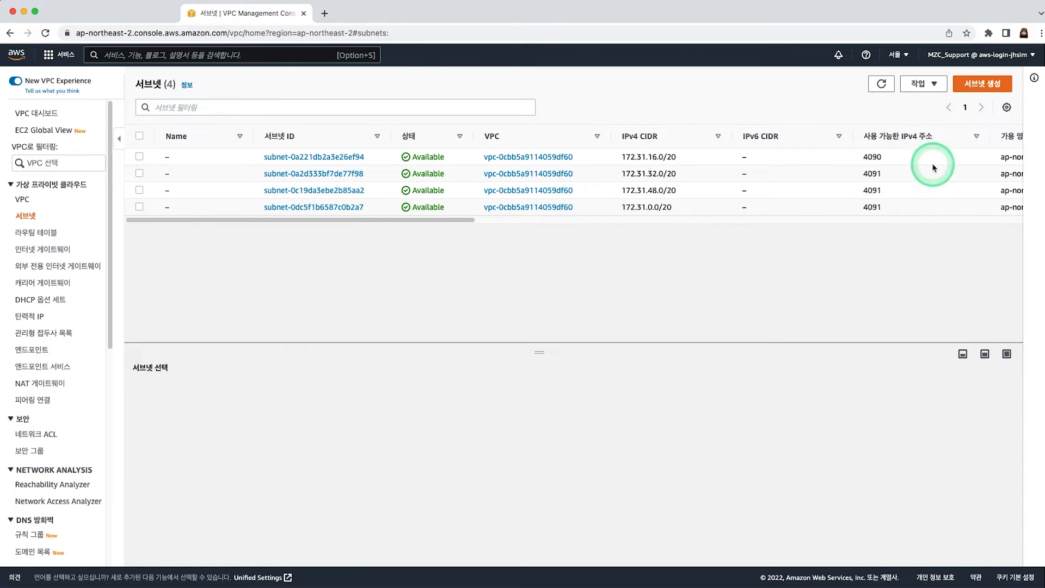
click(1008, 86)
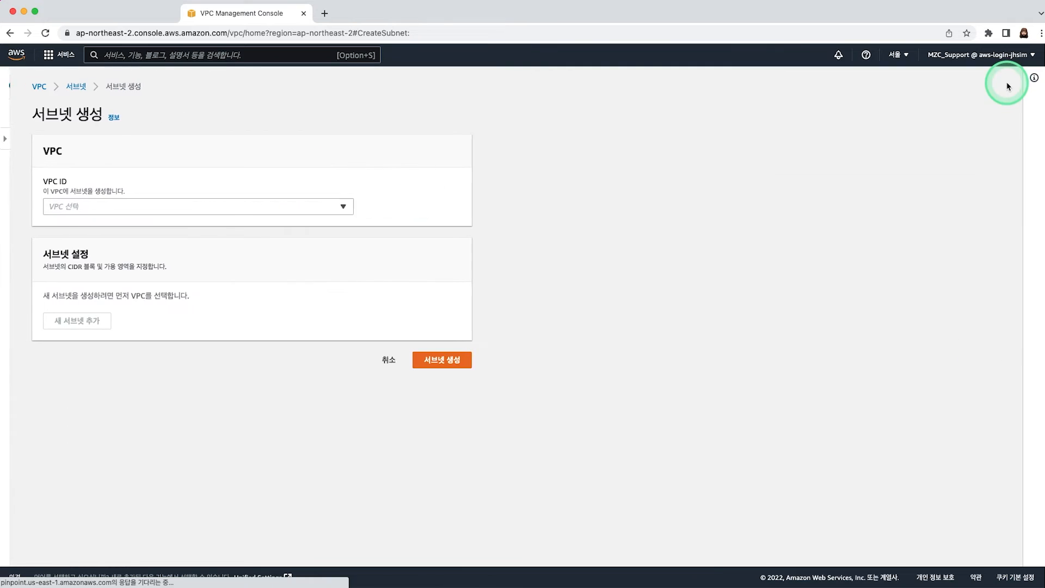
click(180, 194)
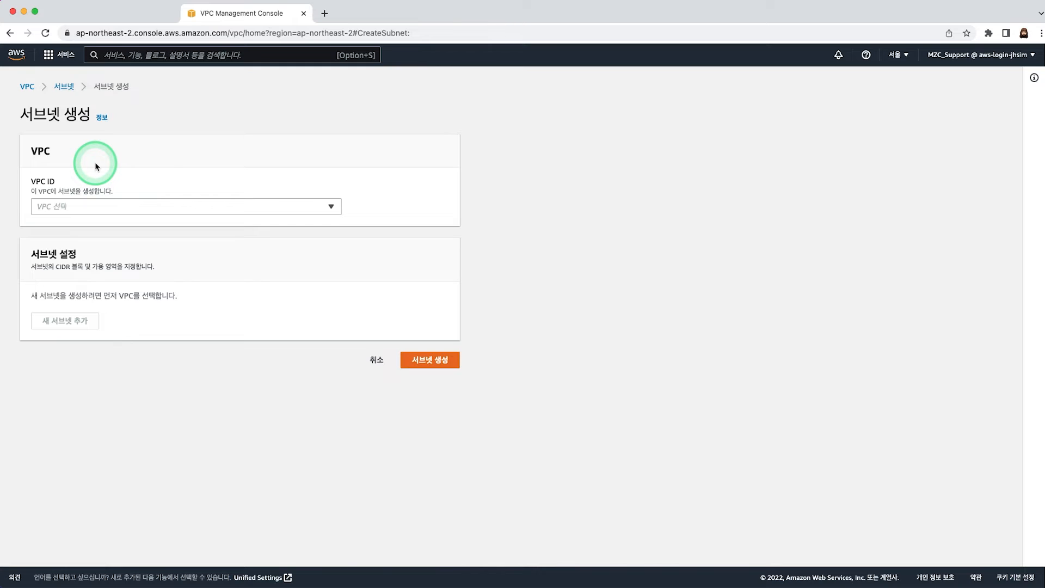
click(145, 208)
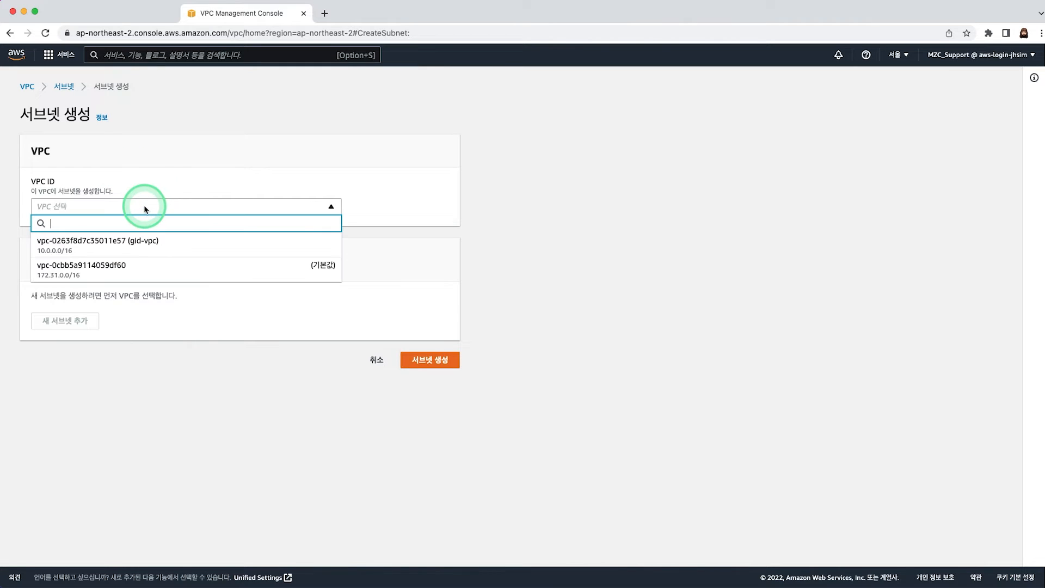
click(205, 250)
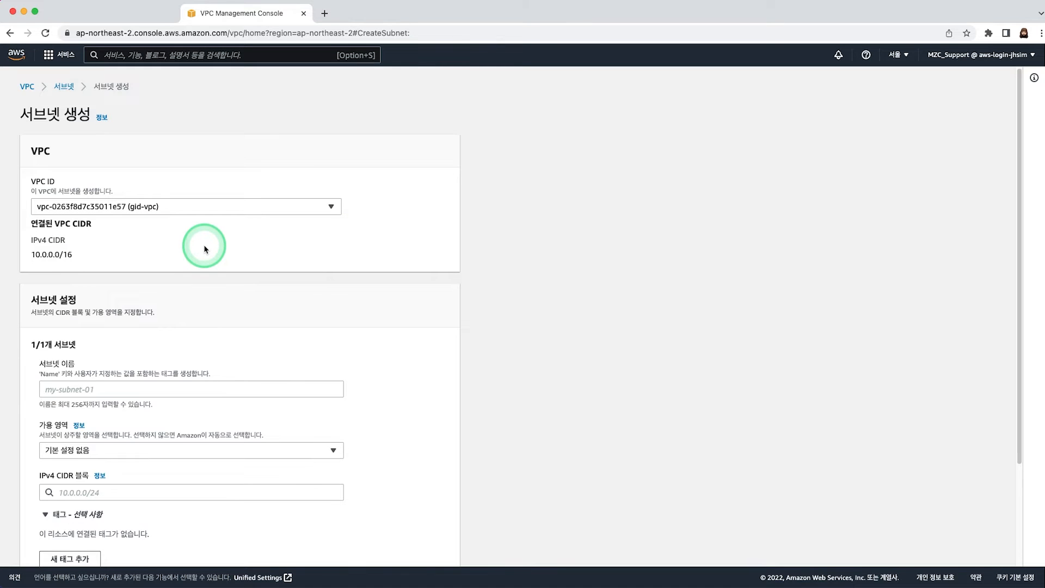
Name the first subnet gid-pub1 in the subnet settings
scroll(541, 287, down, 5)
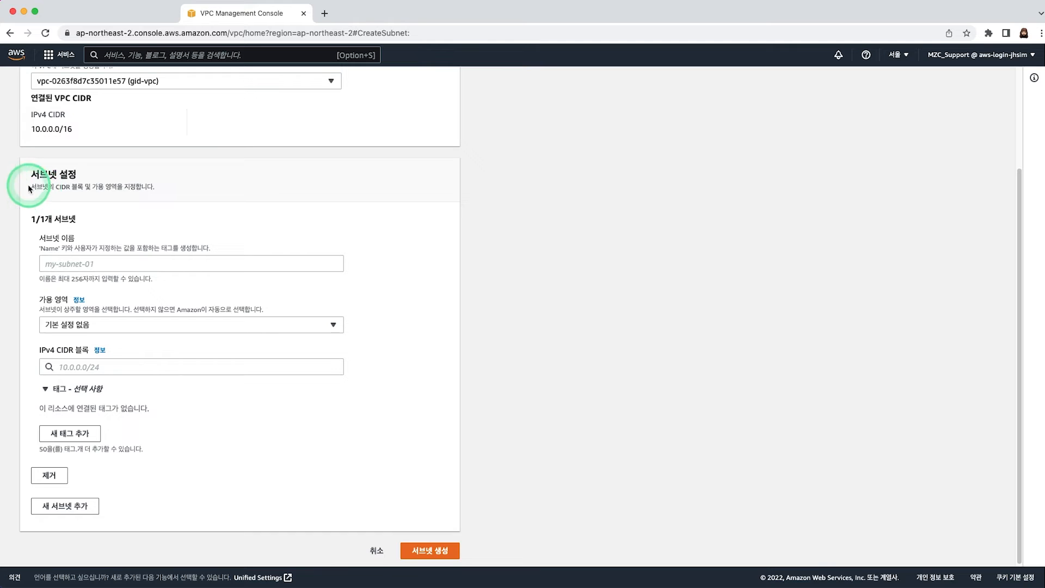
scroll(43, 191, down, 1)
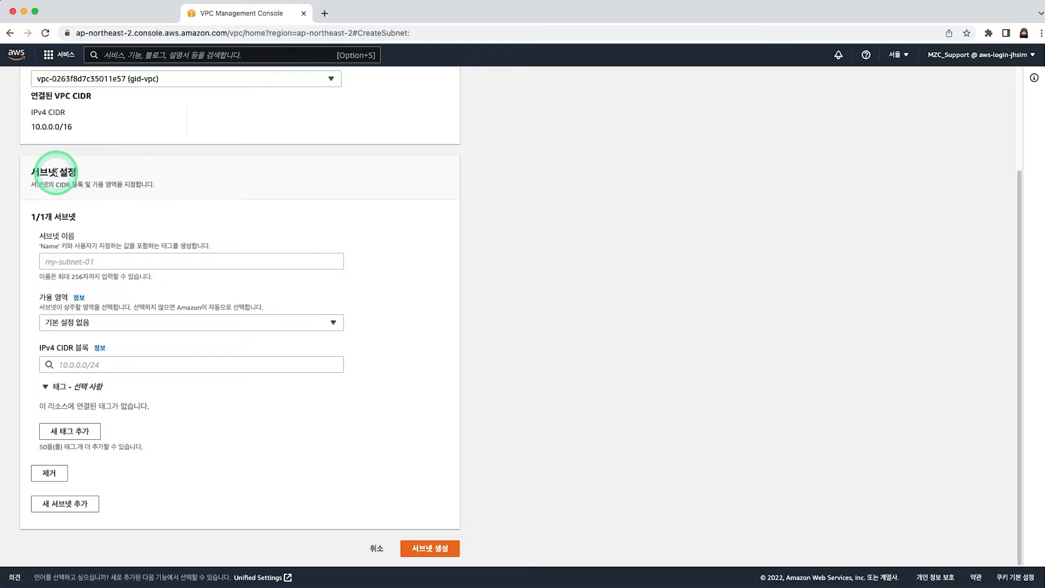
scroll(548, 379, down, 1)
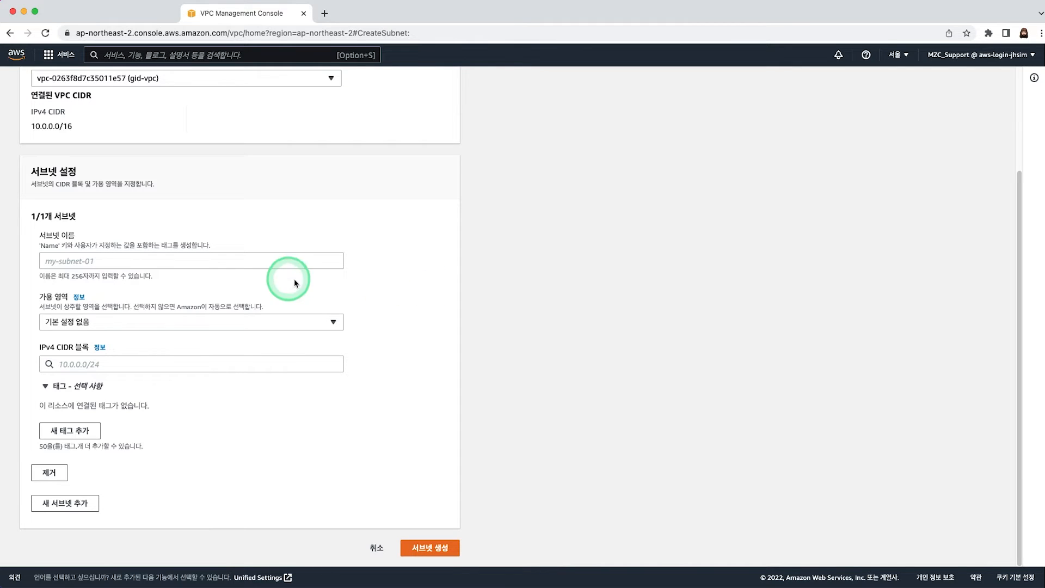
click(291, 260)
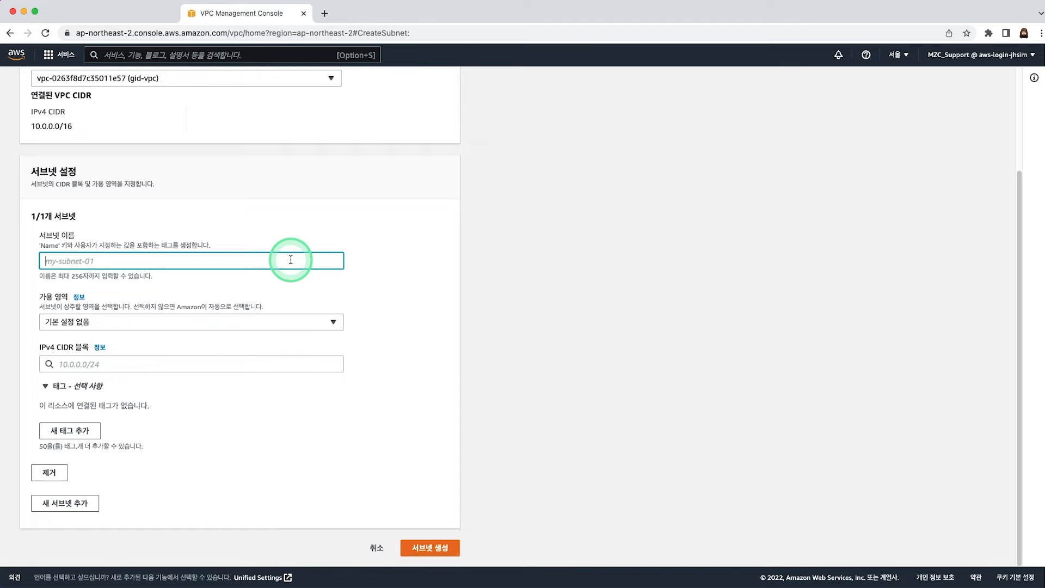
text(gid-pub1)
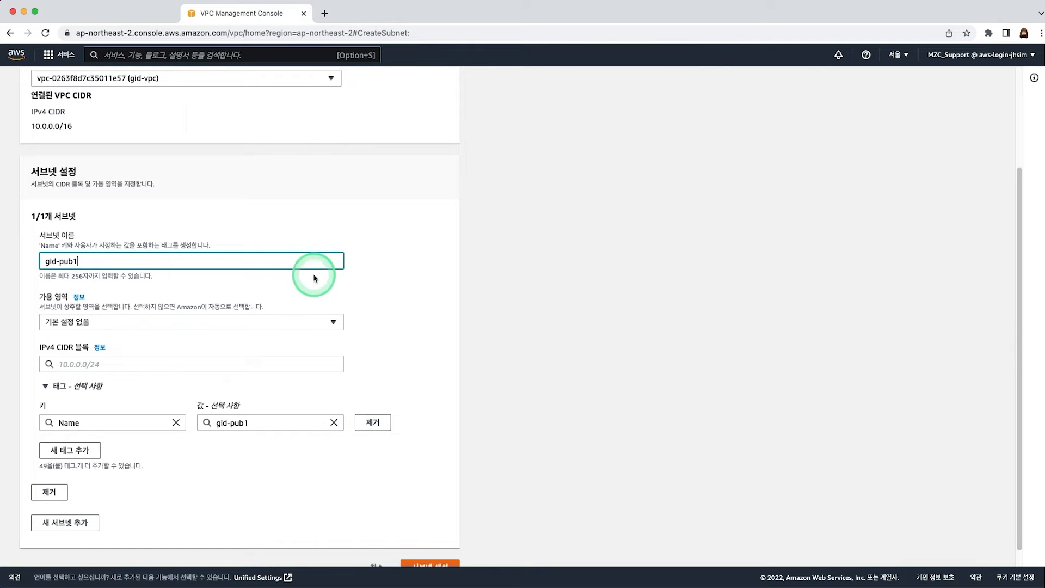
click(387, 291)
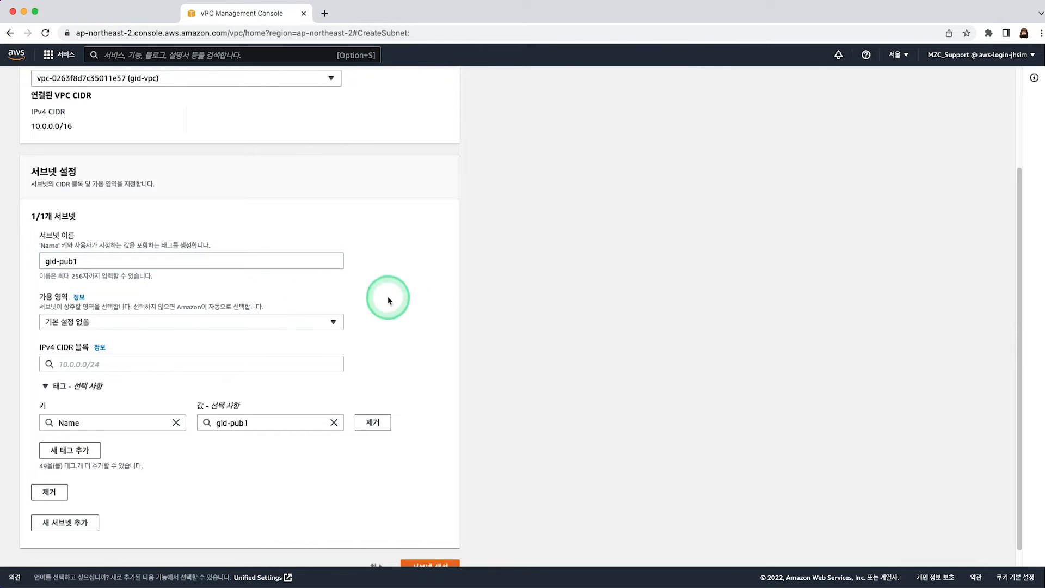
Set the availability zone of gid-pub1 to ap-northeast-2a and its IPv4 CIDR block to 10.0.1.0/24
click(207, 325)
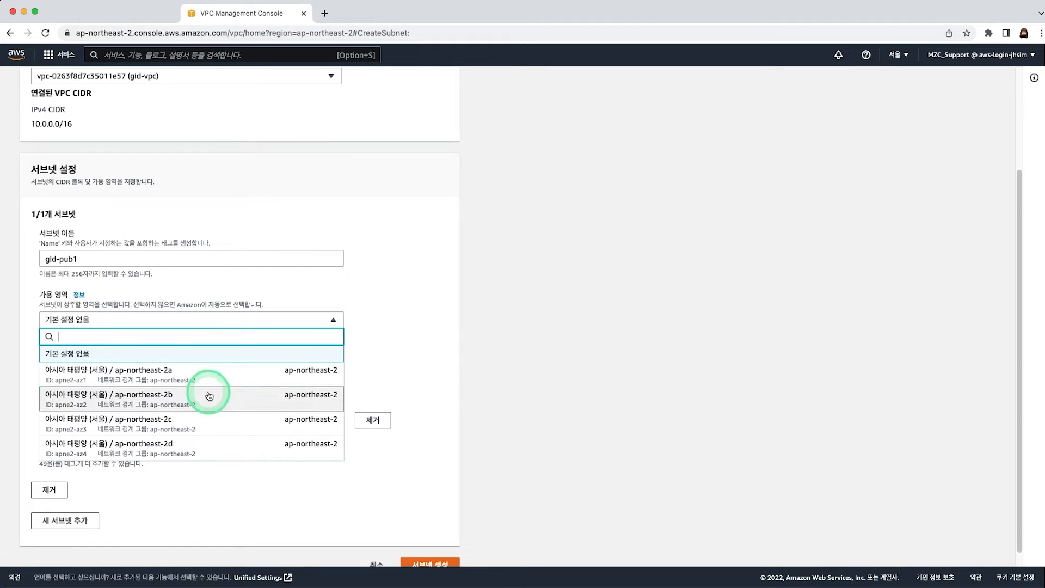
click(214, 376)
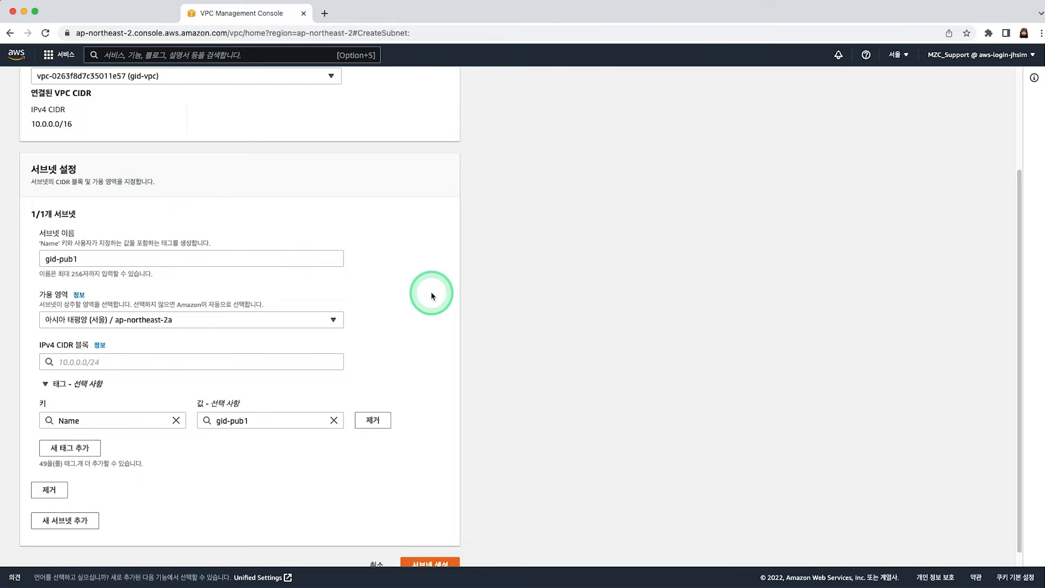
click(272, 363)
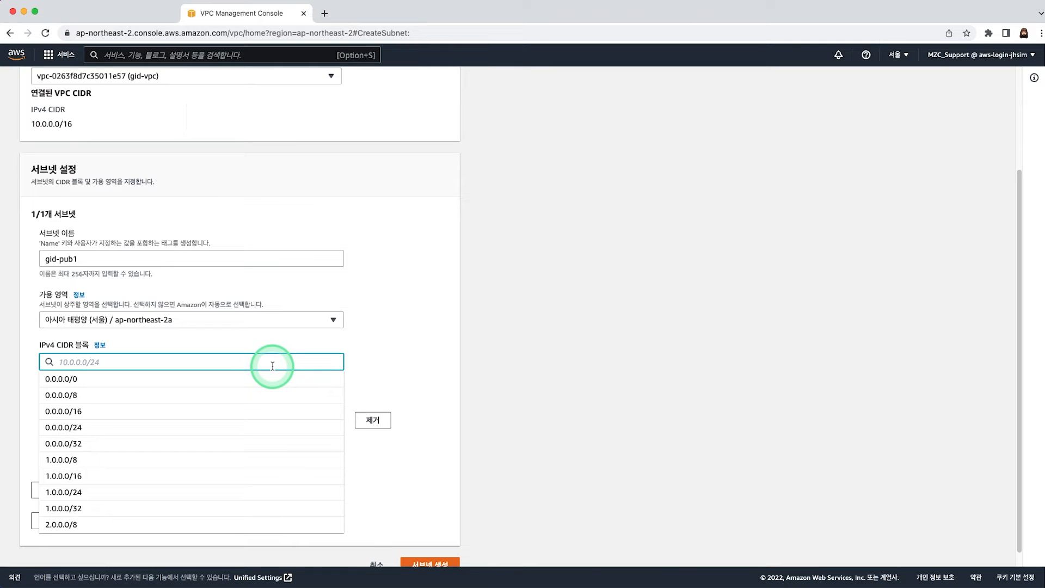
text(10.0.1)
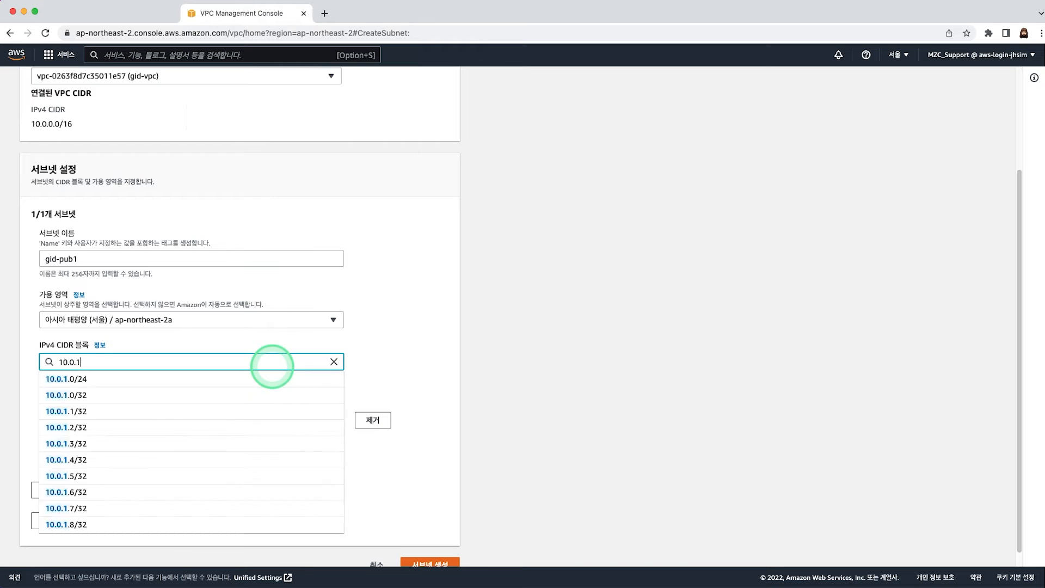
text(.0/24)
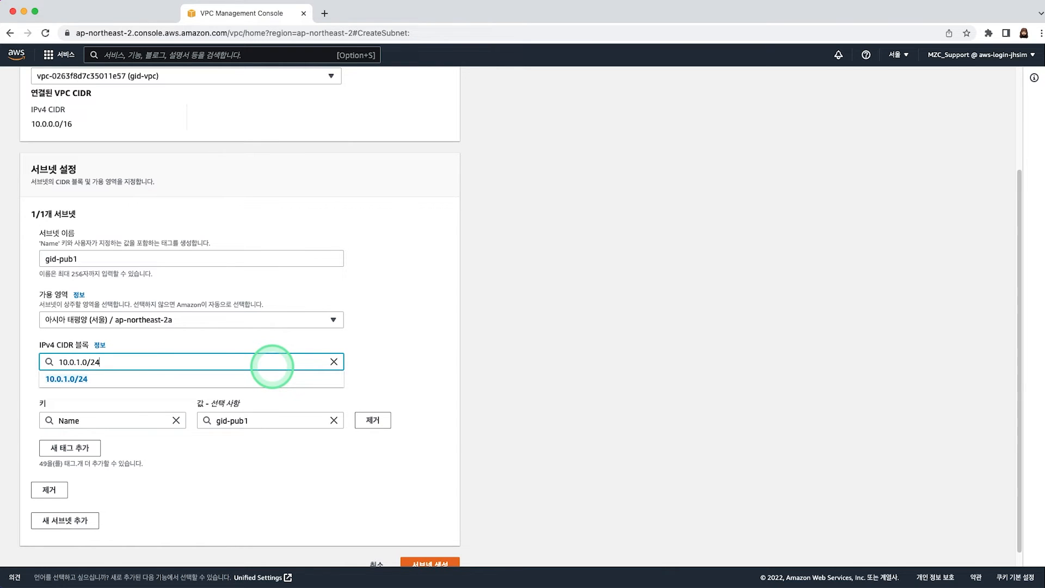
click(448, 351)
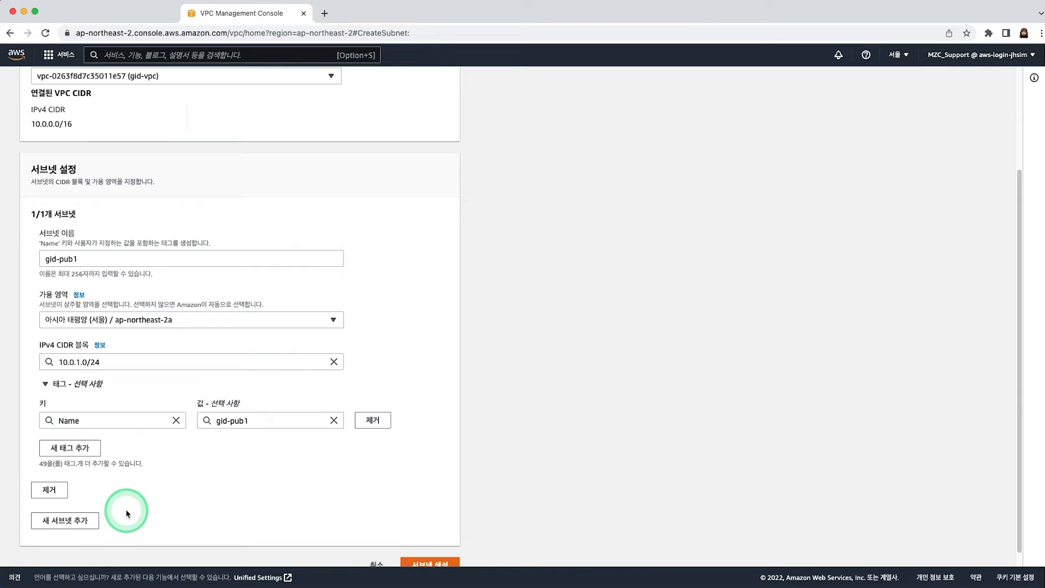
Add a second subnet entry in gid-vpc and name it gid-pub2
click(86, 524)
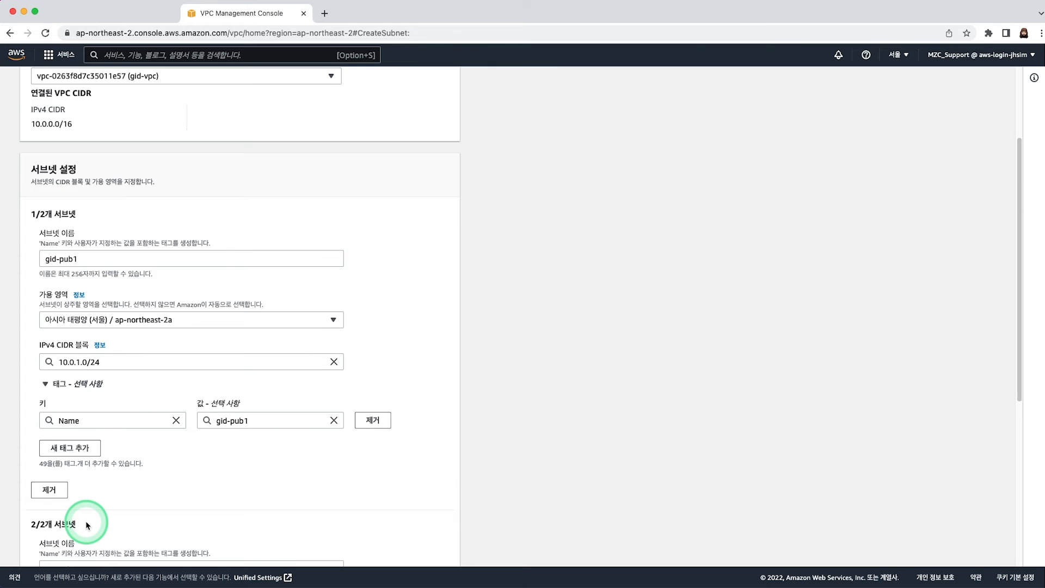
scroll(87, 517, down, 5)
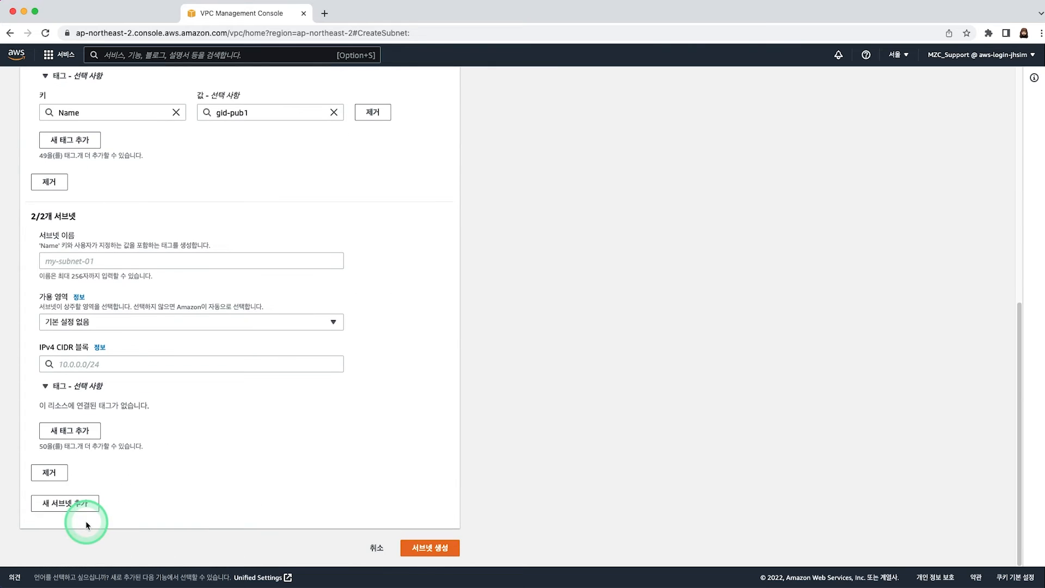
click(303, 264)
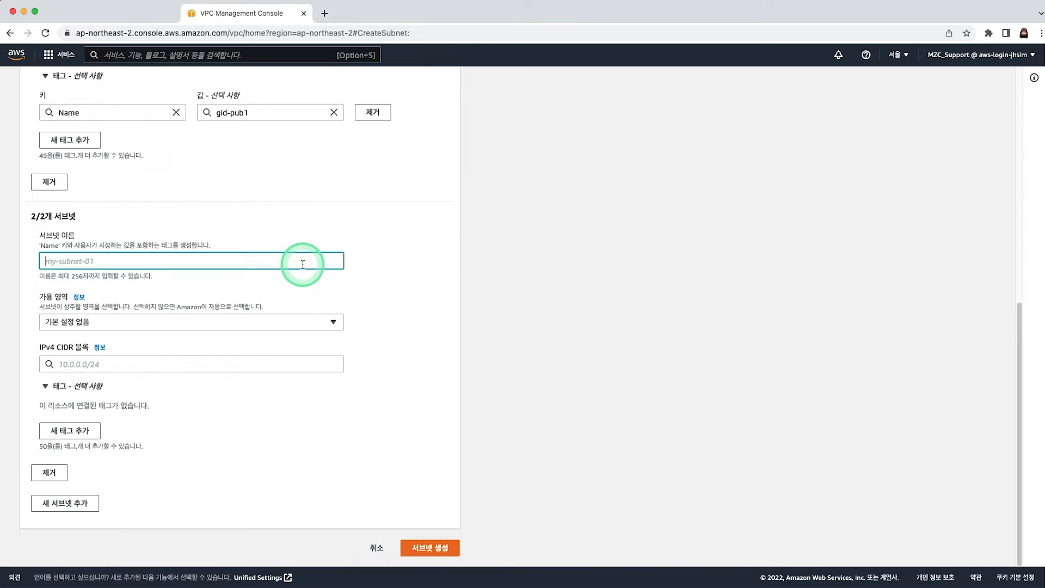
text(gid-pub2)
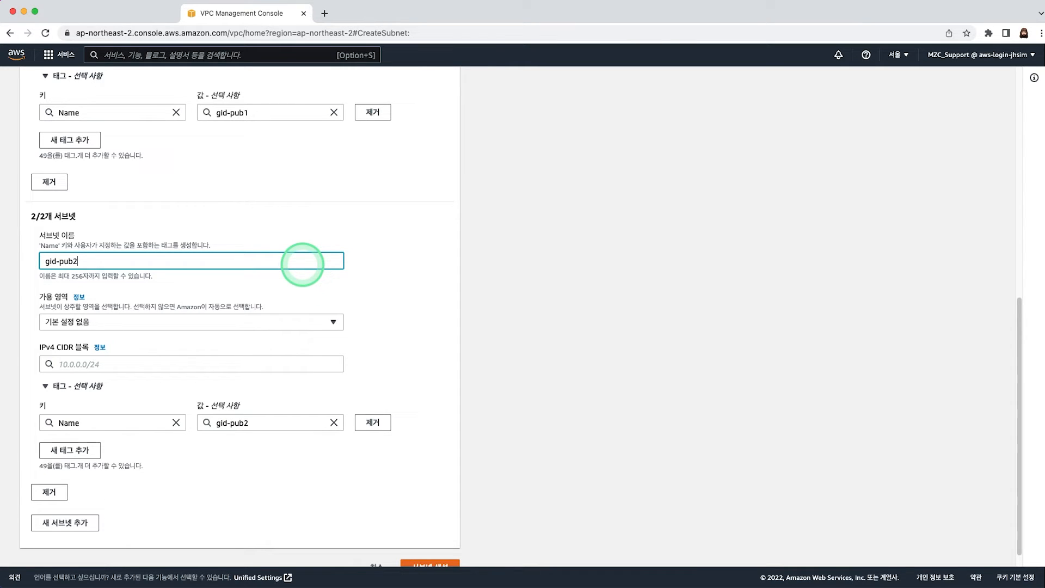
Set the availability zone of gid-pub2 to ap-northeast-2c and its IPv4 CIDR block to 10.0.2.0/24
click(263, 323)
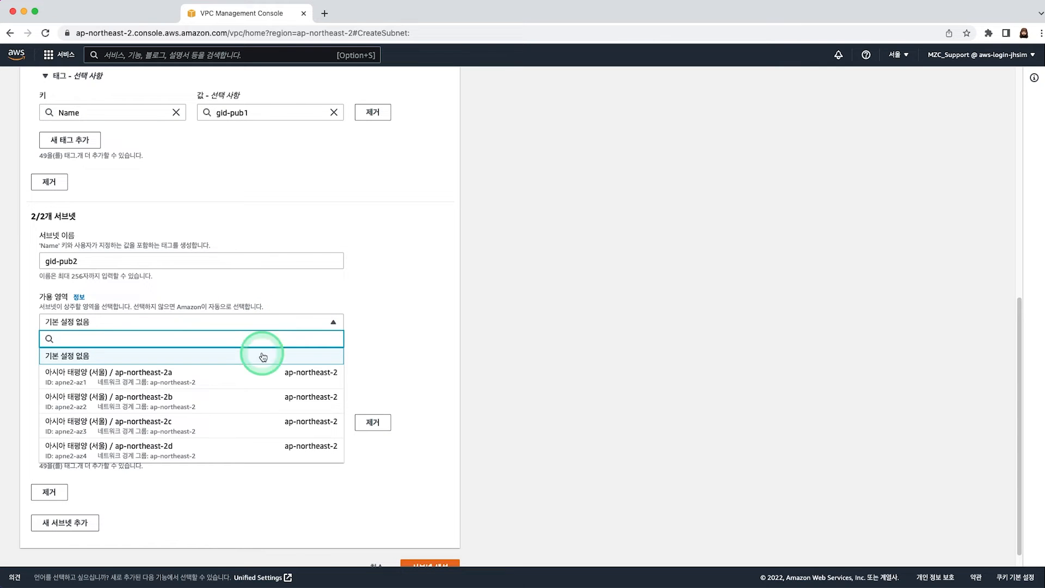
click(254, 429)
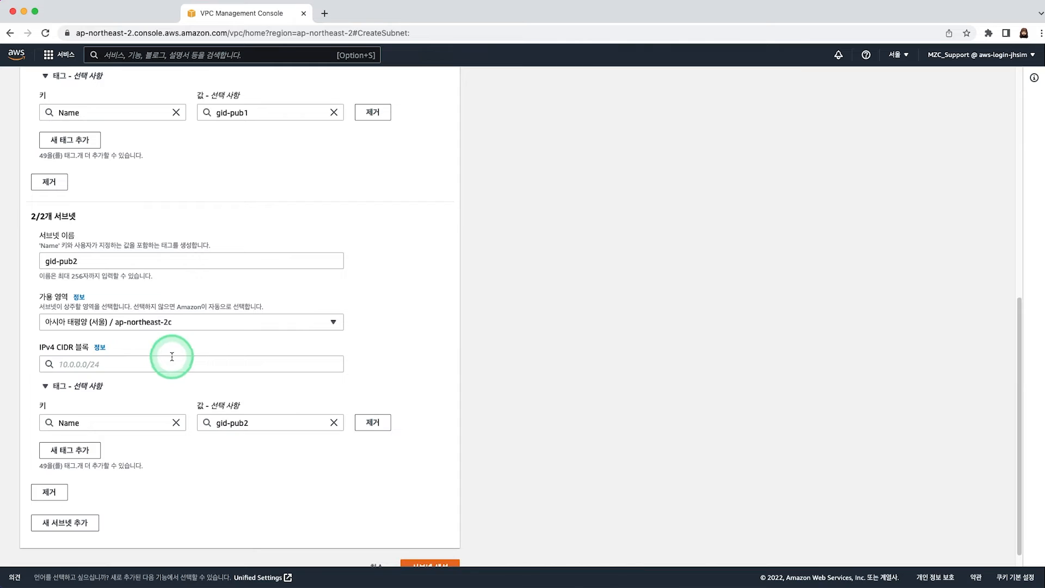
click(129, 364)
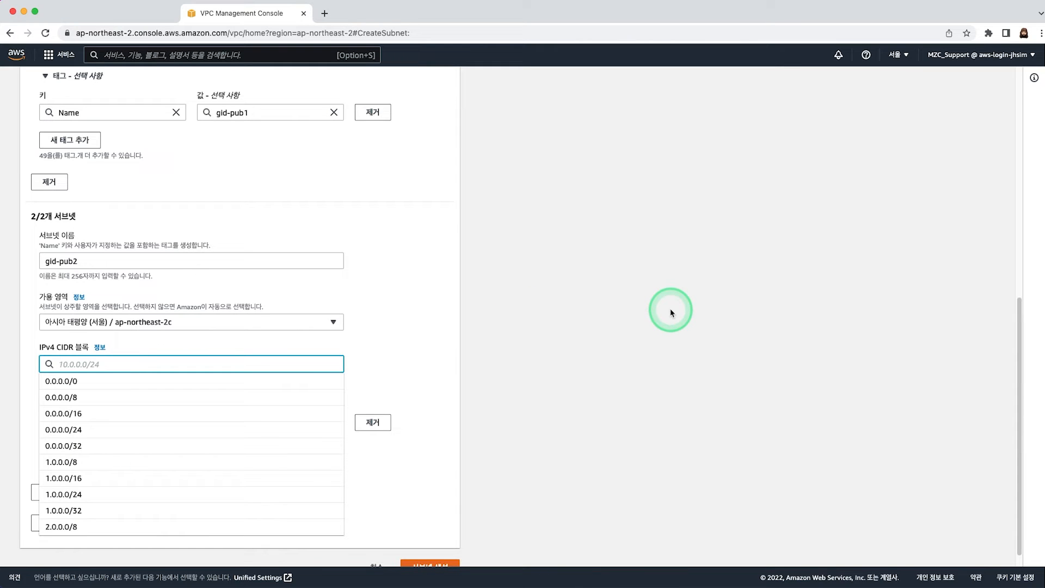
text(10.0.2.0/)
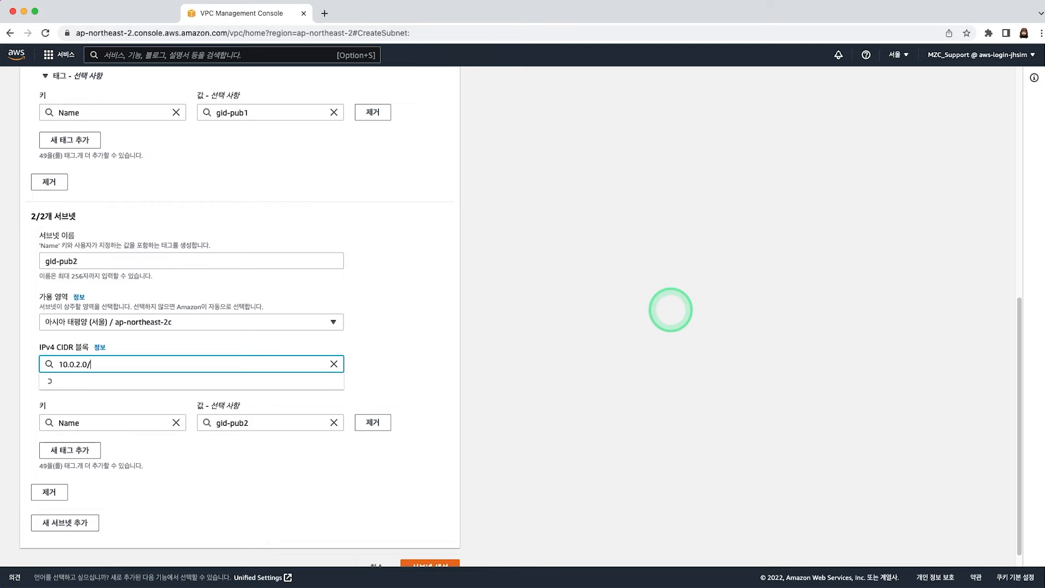
text(24)
scroll(350, 396, down, 1)
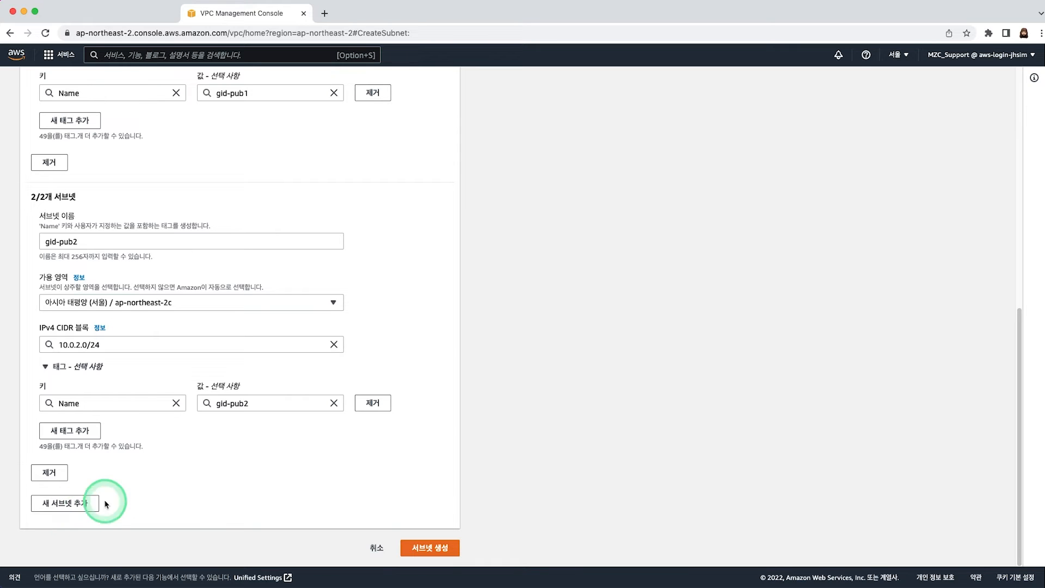
Add a third subnet entry in gid-vpc and name it gid-pri1
click(68, 502)
scroll(109, 493, down, 5)
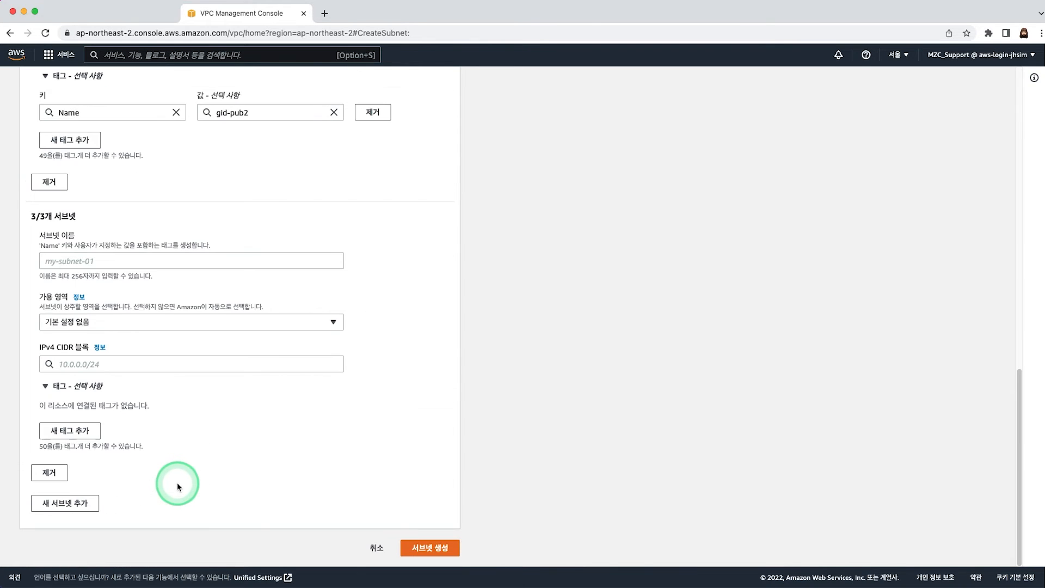
click(286, 259)
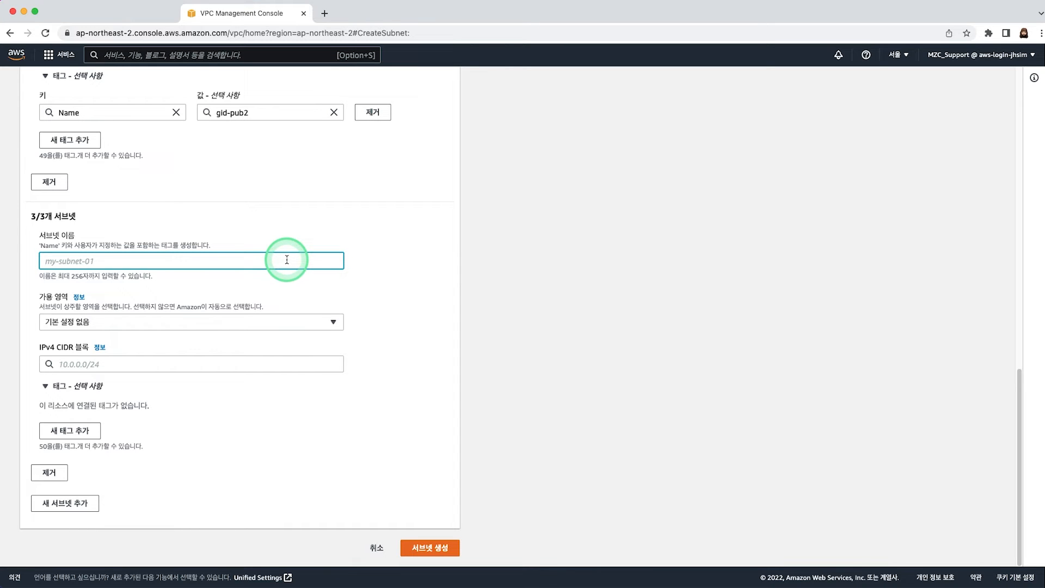
text(gid-pri1)
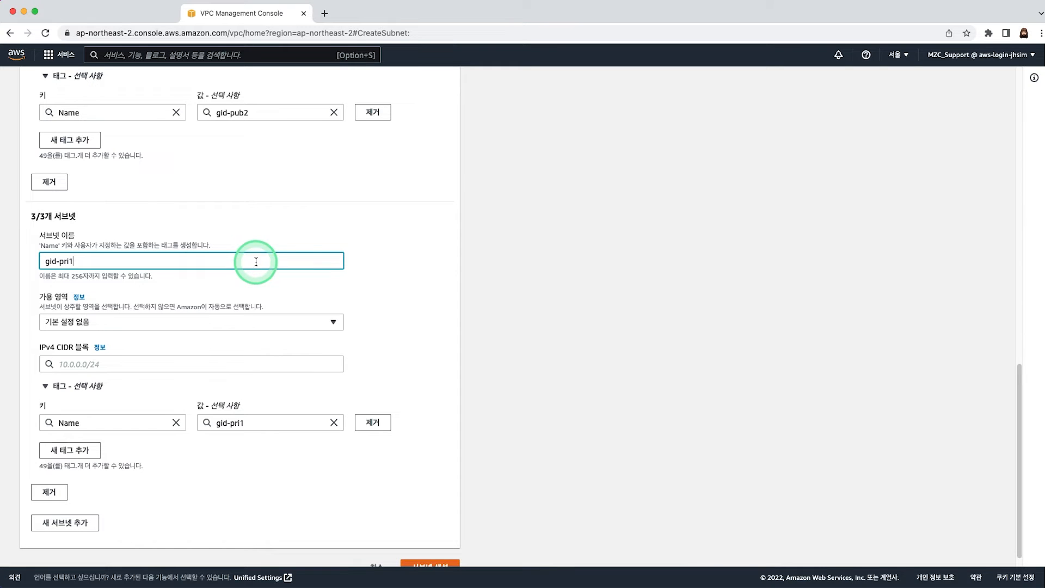
click(535, 315)
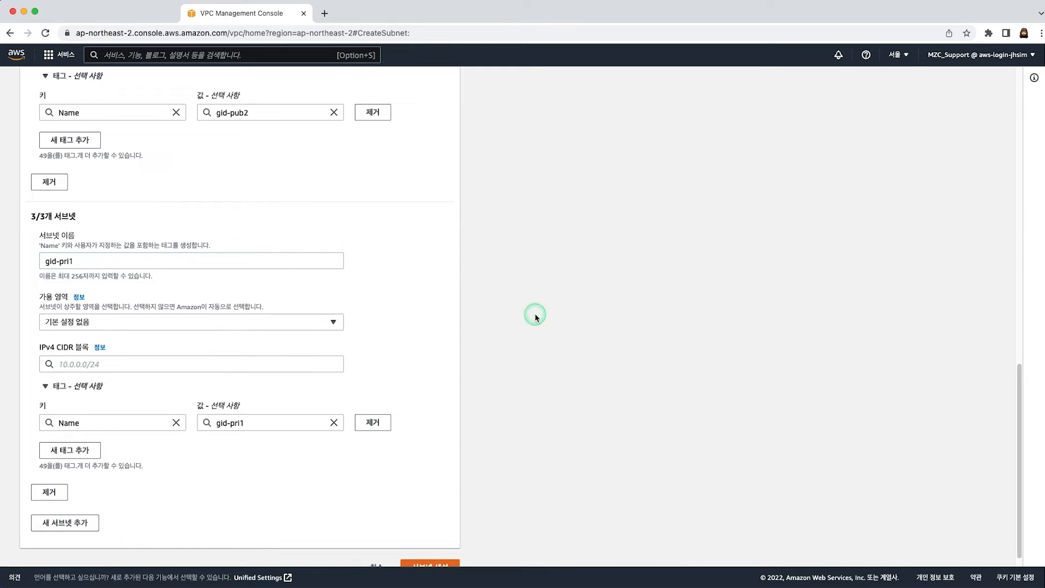
Set the availability zone of gid-pri1 to ap-northeast-2a and its IPv4 CIDR block to 10.0.3.0/24
click(298, 321)
click(281, 376)
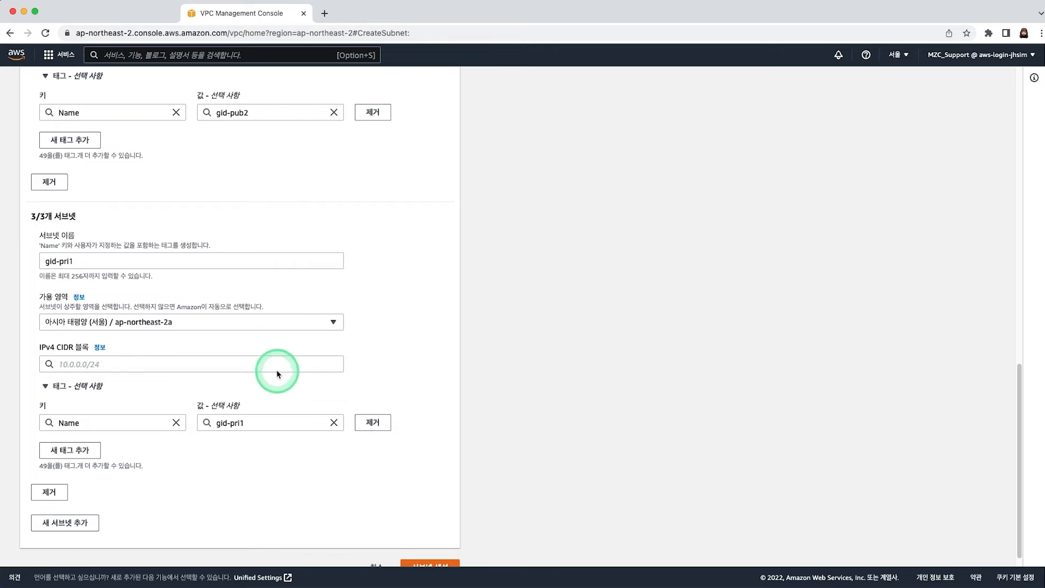
click(131, 364)
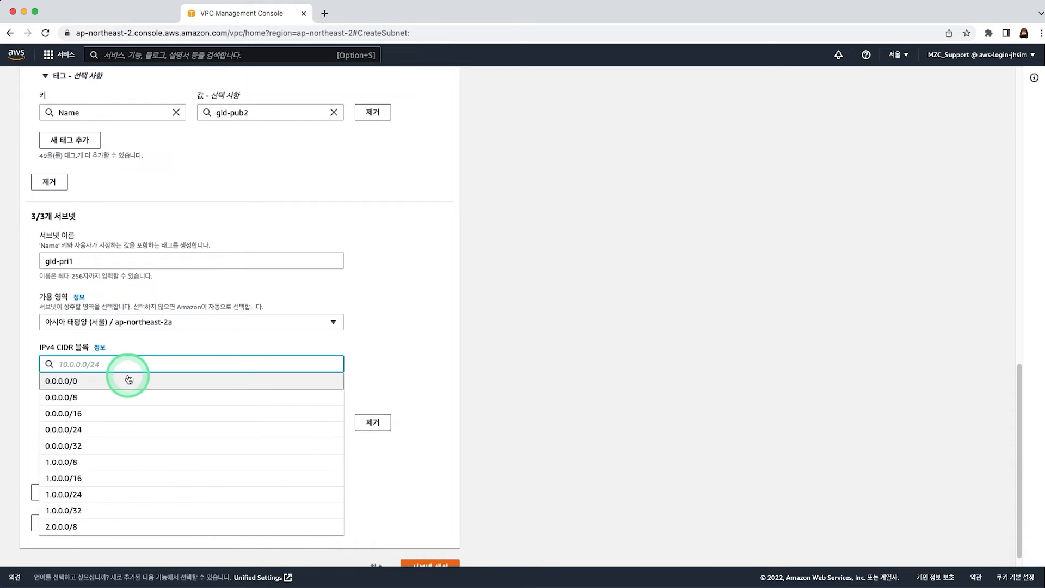
text(10.0.3.0/24)
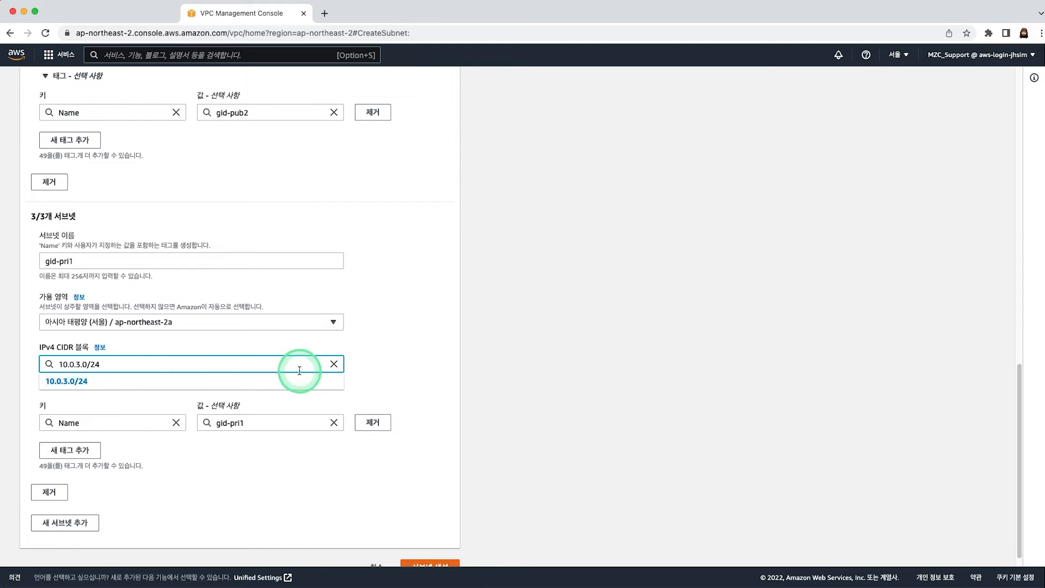
click(501, 368)
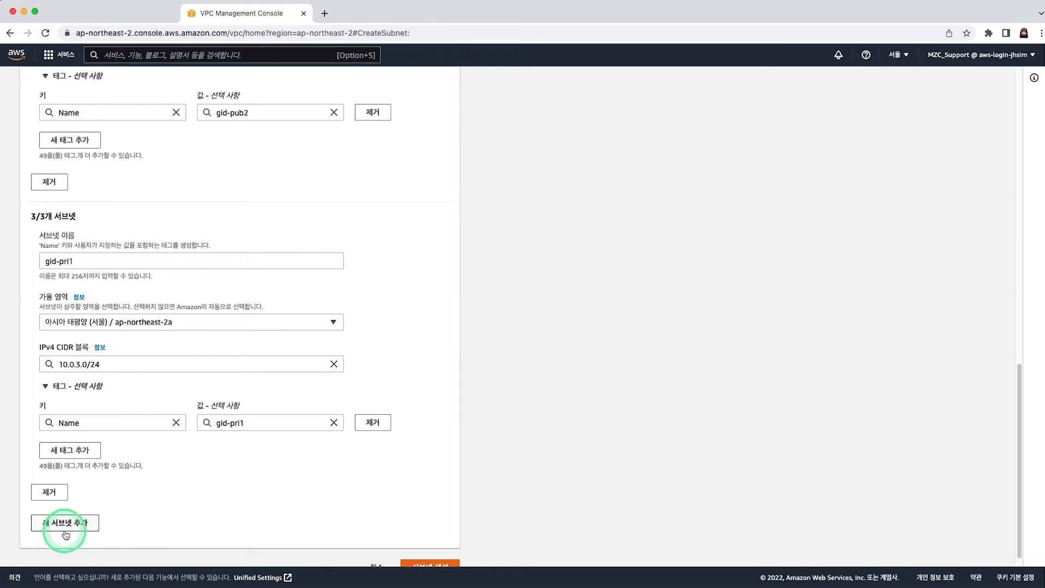
Add a fourth subnet entry in gid-vpc and name it gid-pri2
click(87, 523)
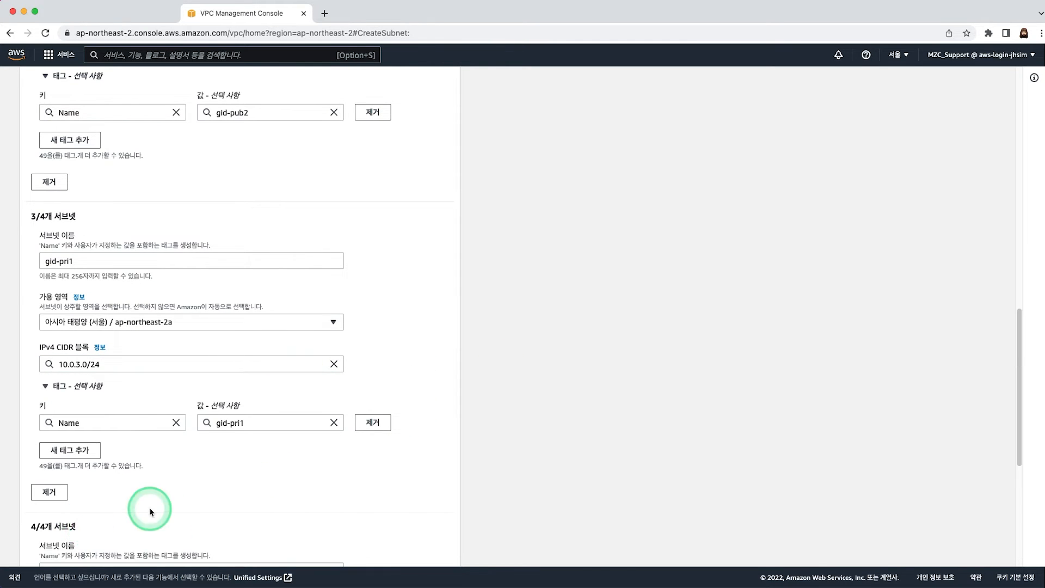
scroll(354, 443, down, 6)
click(306, 263)
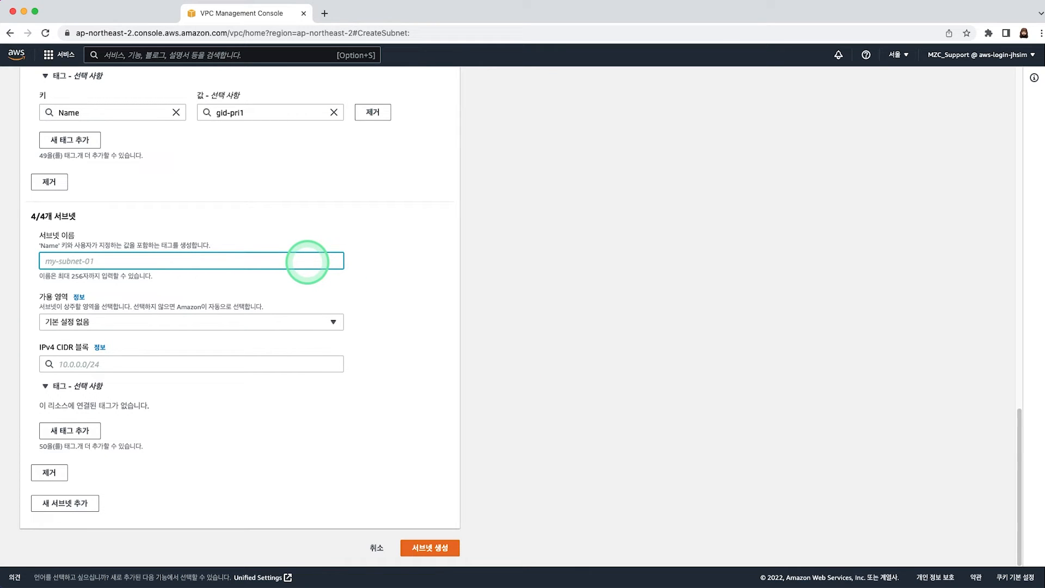
text(gid-)
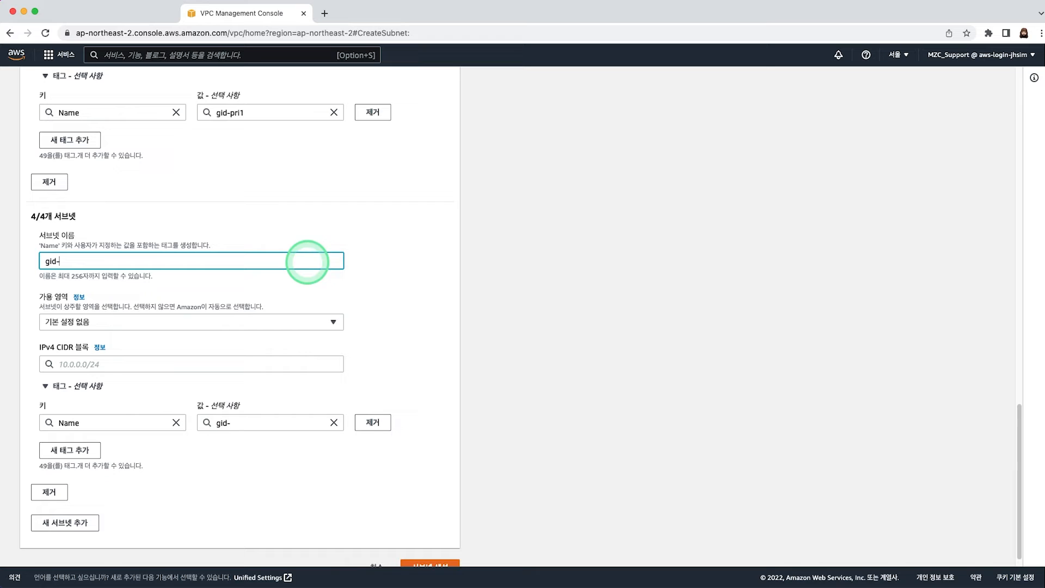
text(pri2)
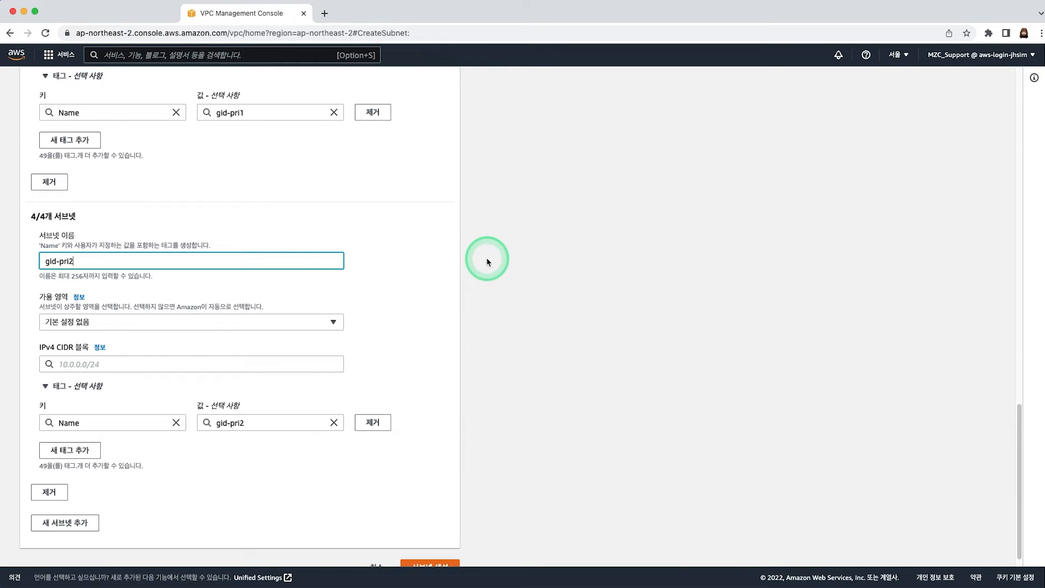
Set the availability zone of gid-pri2 to ap-northeast-2c
click(291, 322)
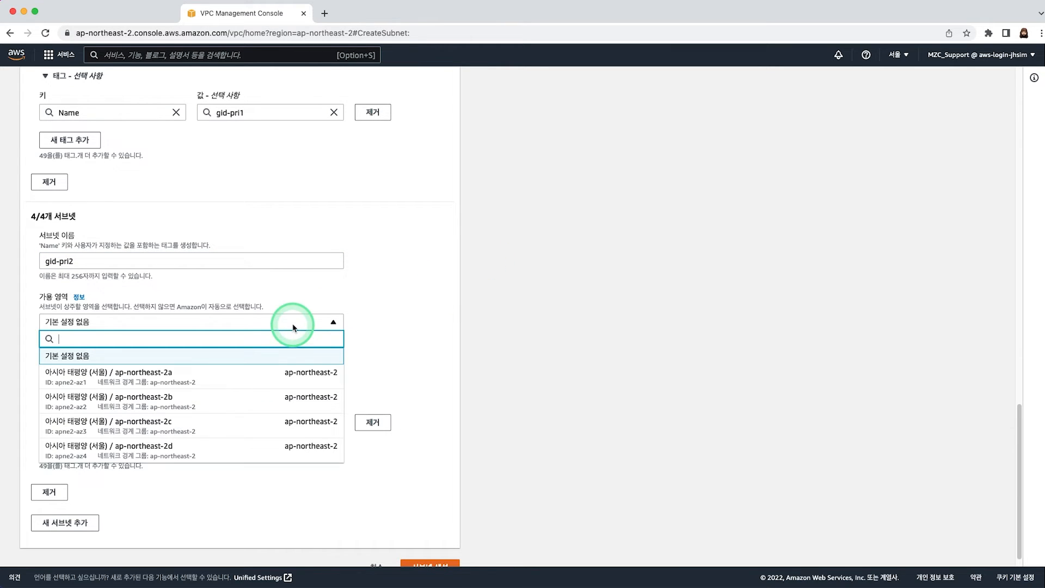
click(290, 421)
drag(490, 343, 349, 368)
Set the IPv4 CIDR block of gid-pri2 to 10.0.4.0/24 and create all four subnets
click(292, 368)
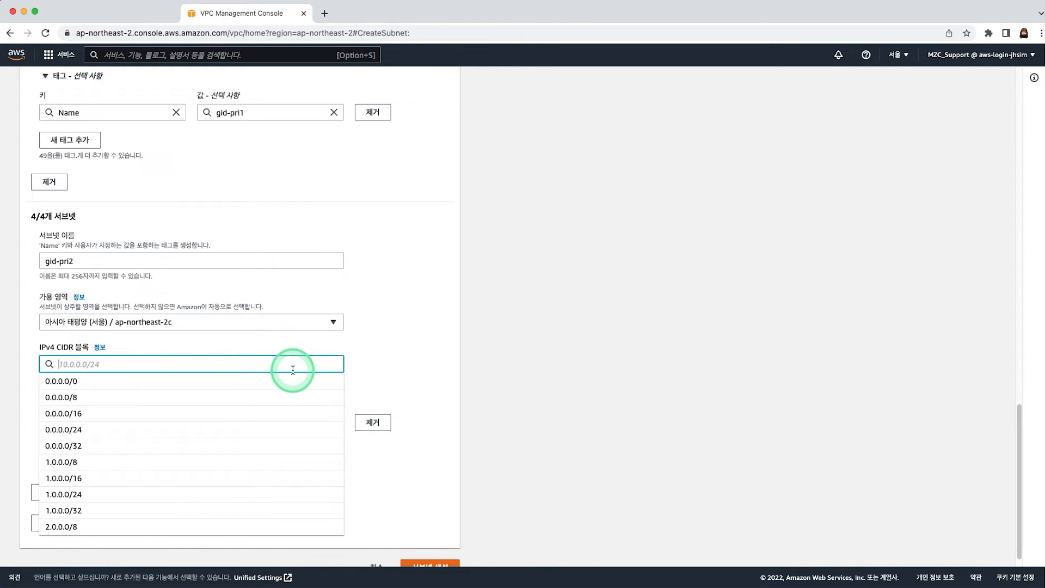
text(10.0.)
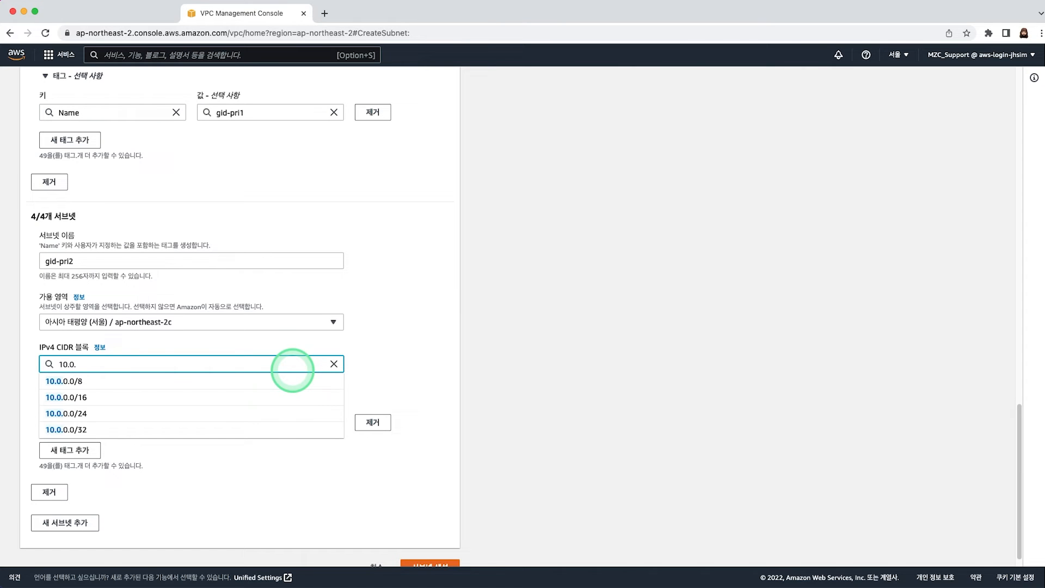
text(4.0/24)
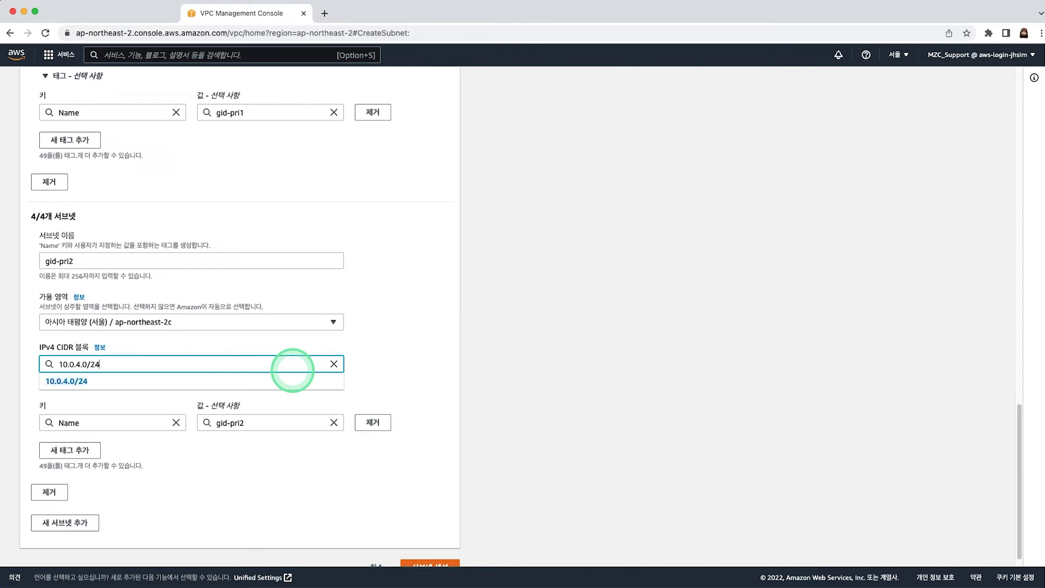
click(292, 382)
click(506, 355)
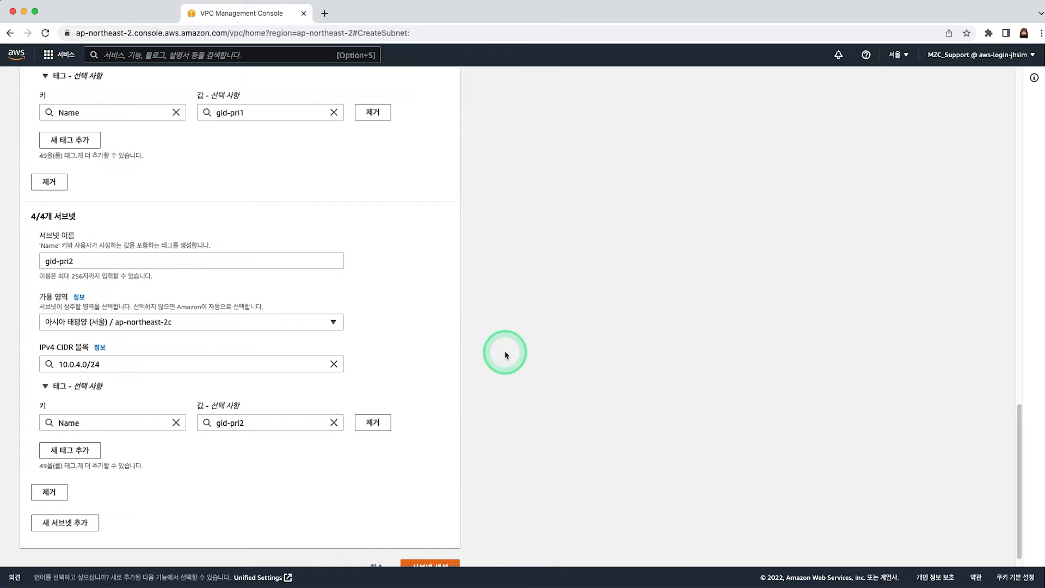
scroll(489, 362, down, 1)
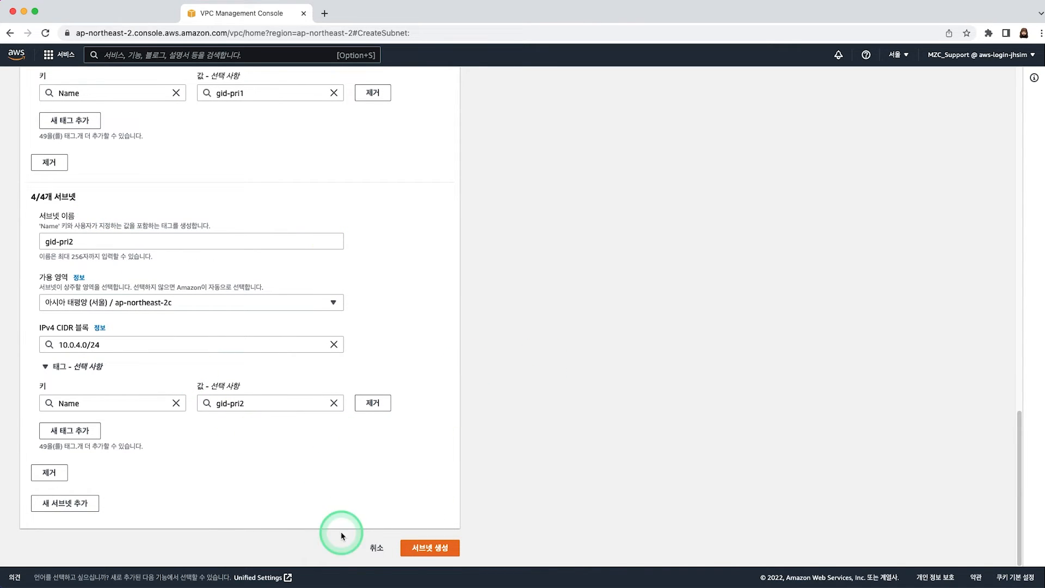
click(443, 549)
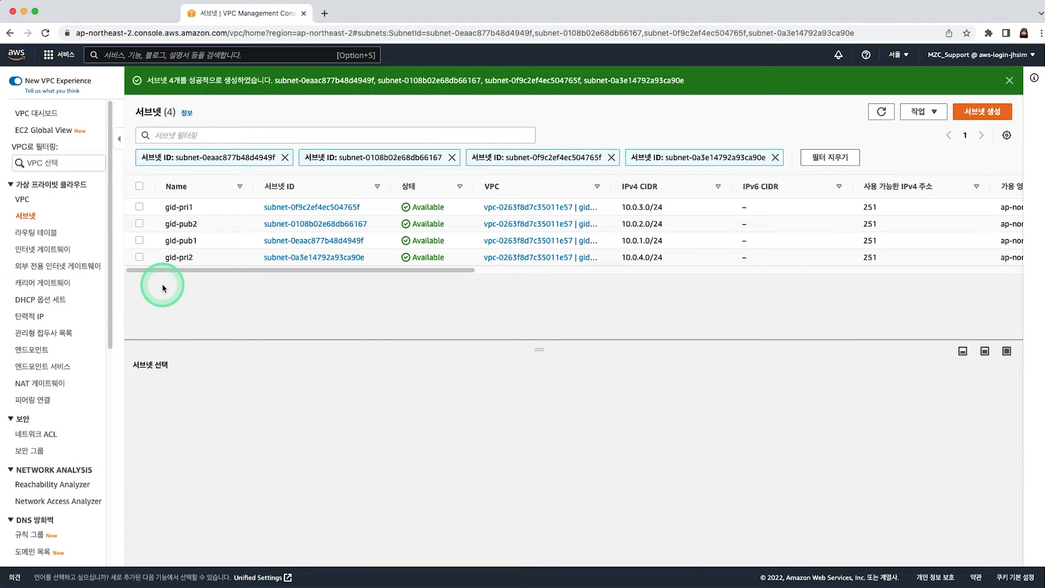
Widen the VPC column of the subnet list and check the VPC and IPv4 CIDR block of each new subnet
drag(157, 188, 214, 302)
click(214, 302)
drag(612, 182, 668, 181)
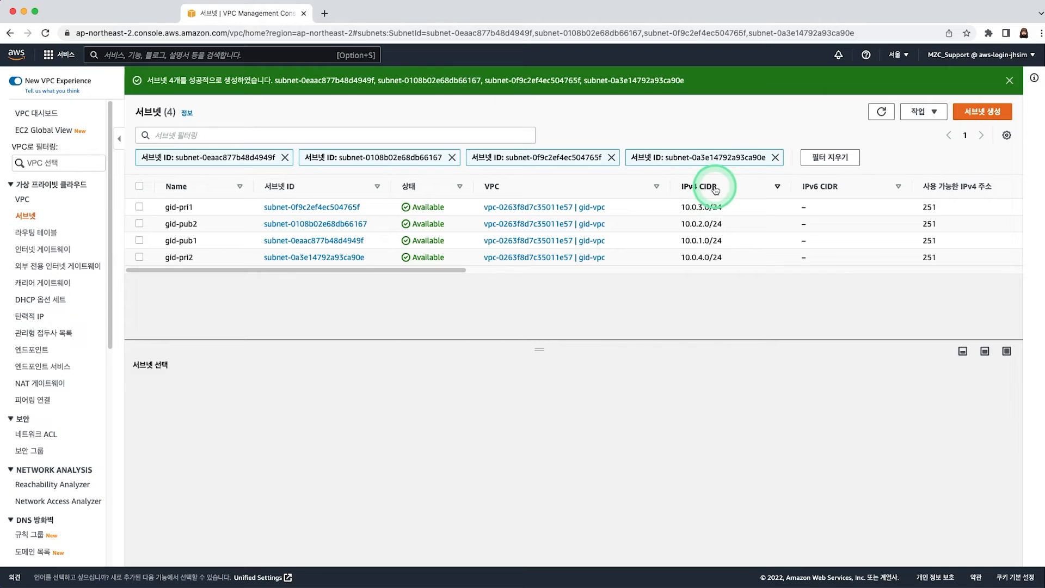
click(715, 243)
click(713, 256)
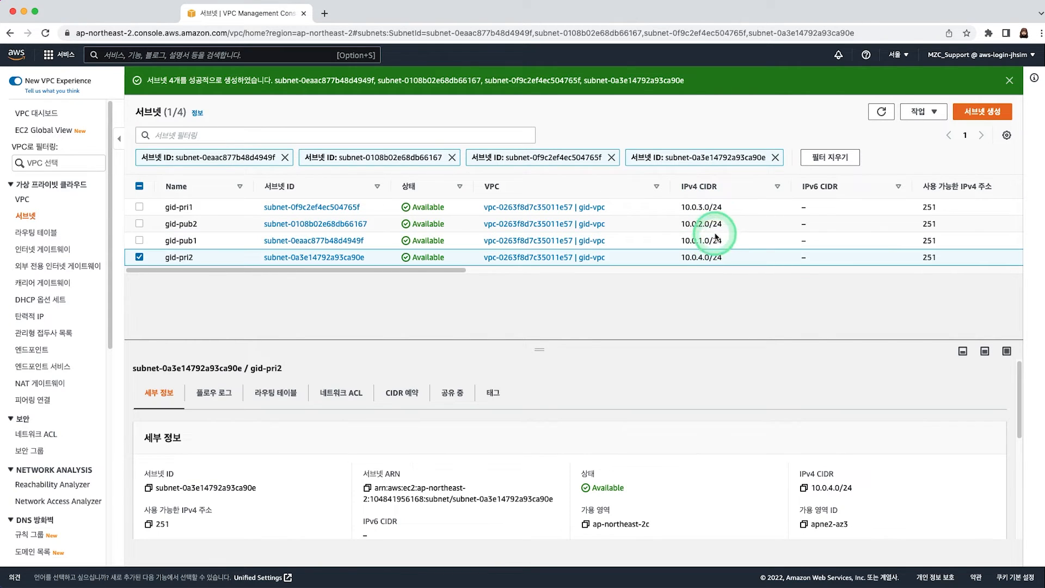
click(716, 224)
click(723, 208)
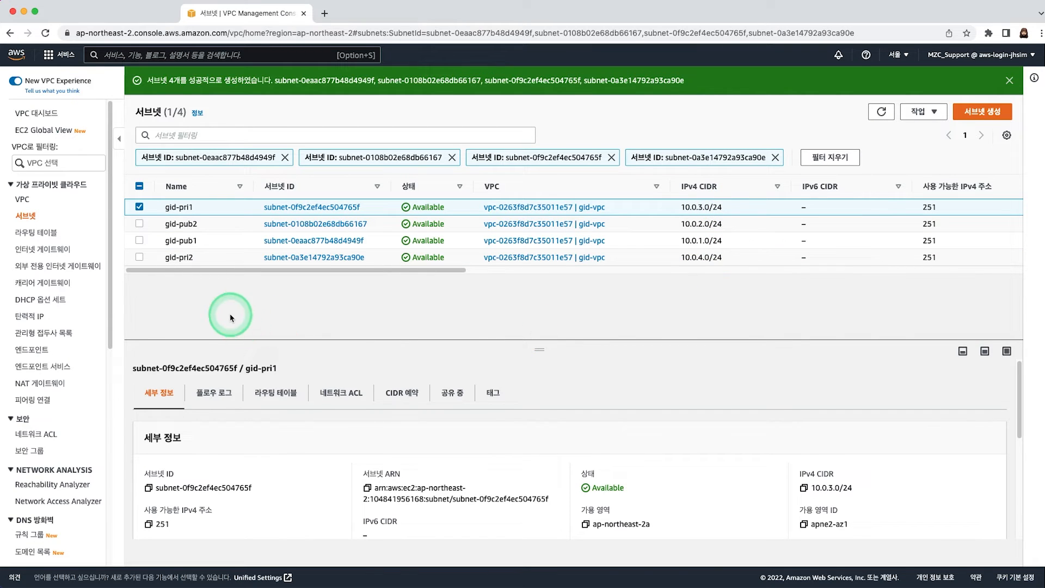
click(139, 186)
click(139, 187)
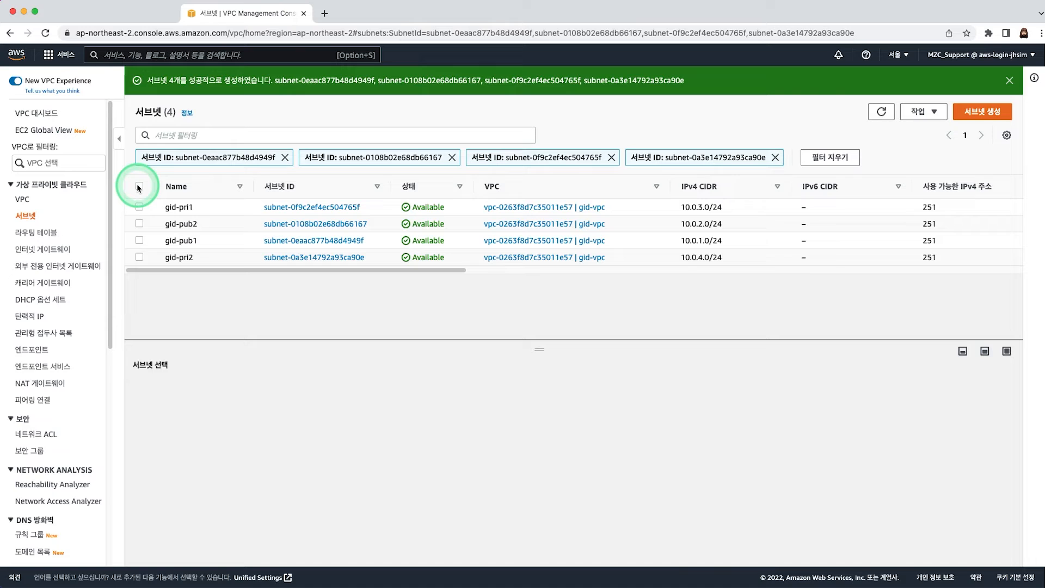
Enable auto-assignment of public IPv4 addresses for subnet gid-pub1 and save its settings
click(139, 240)
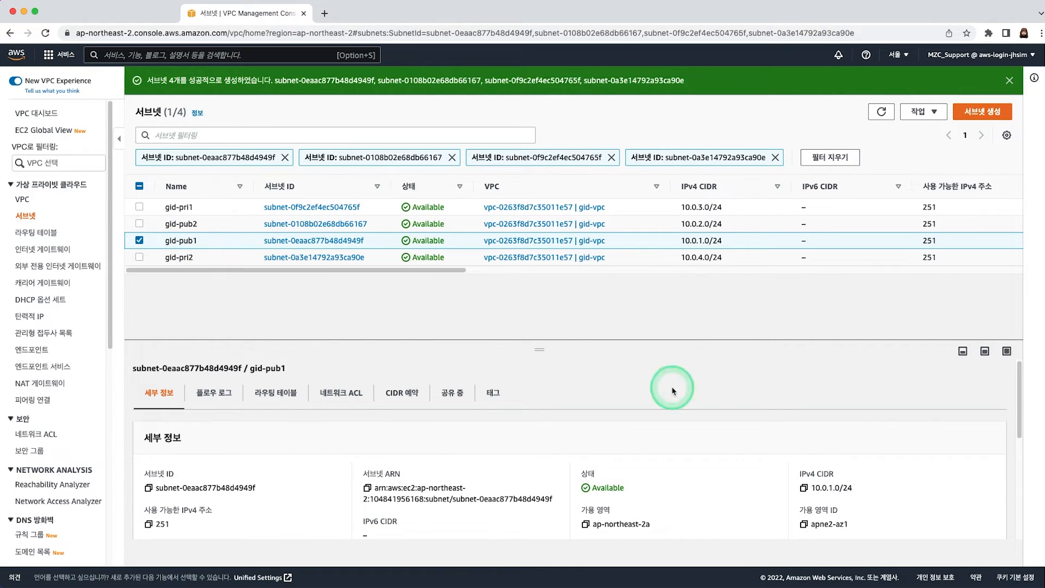
click(919, 112)
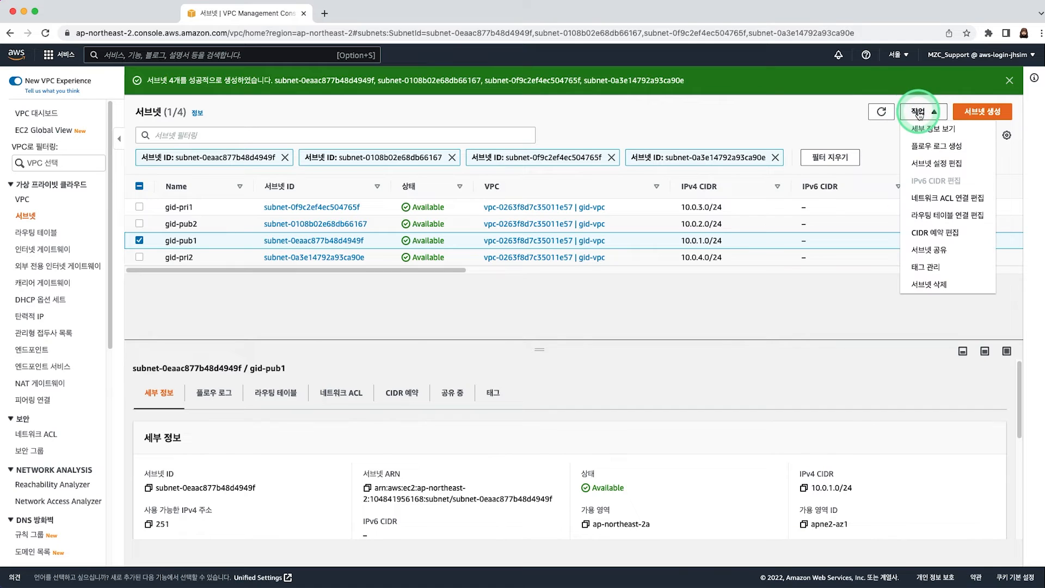
click(940, 165)
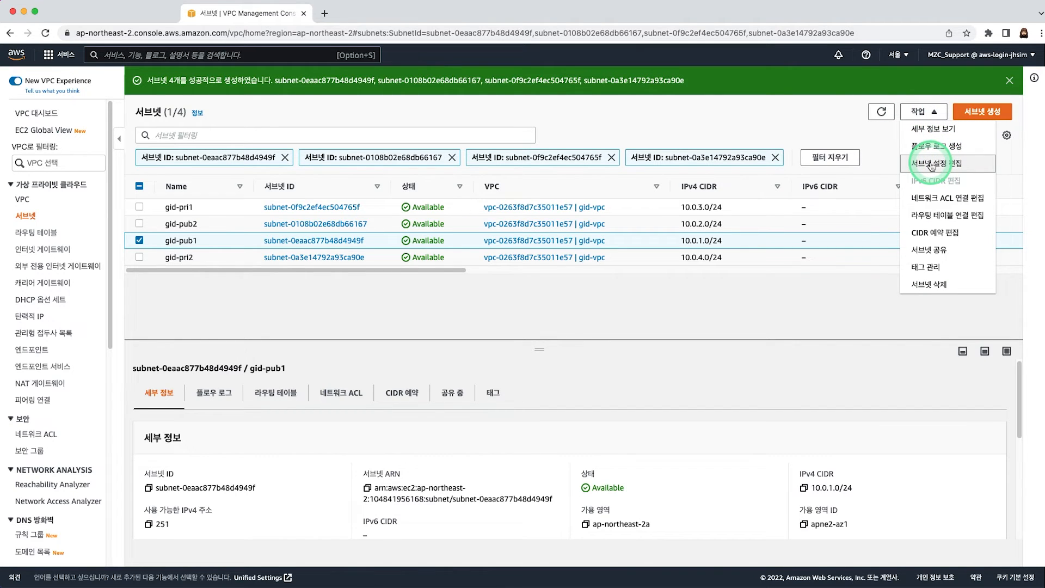
click(932, 164)
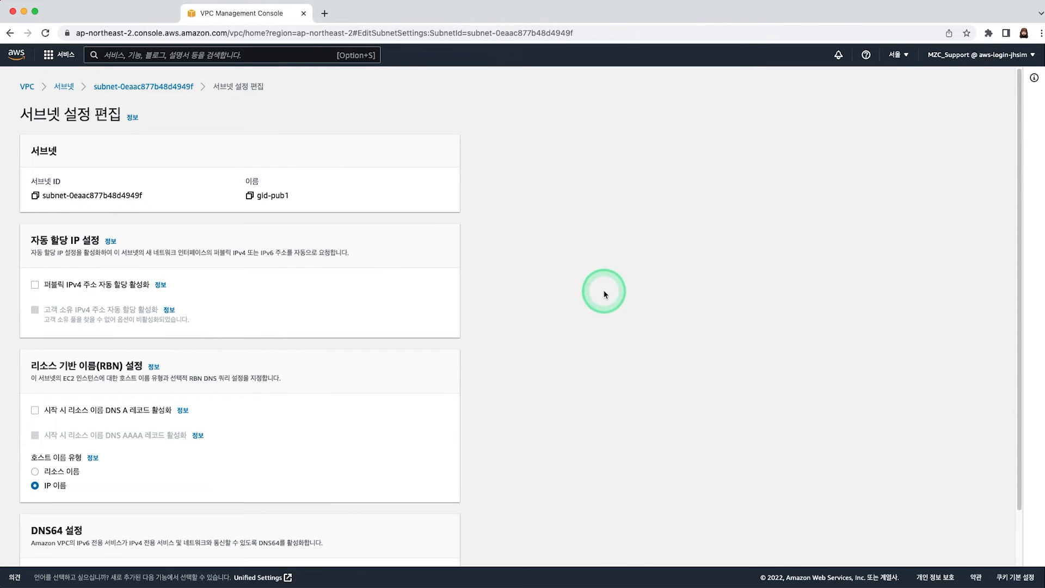
drag(31, 241, 101, 249)
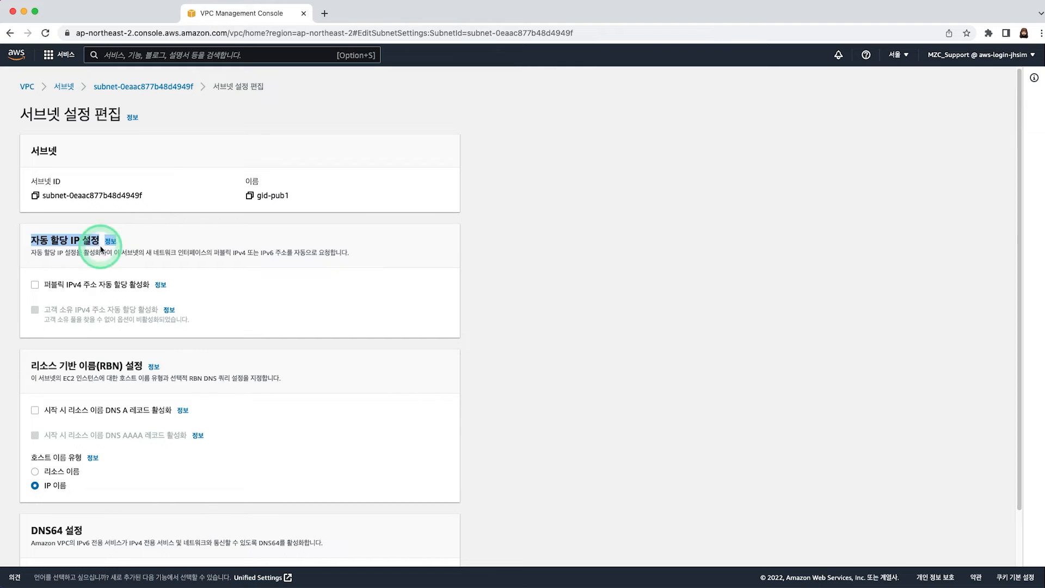
click(52, 284)
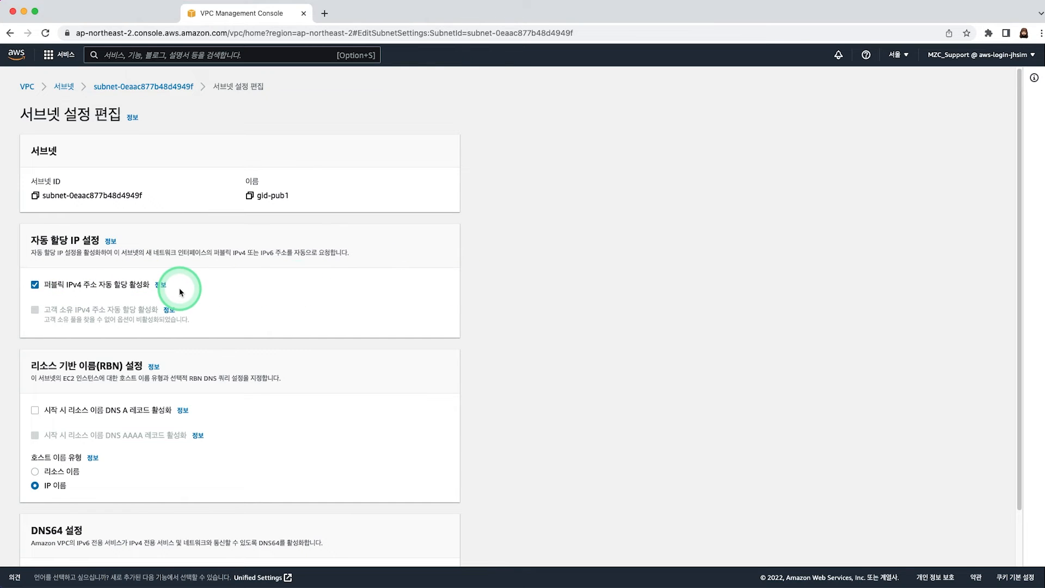
scroll(181, 292, down, 2)
click(449, 552)
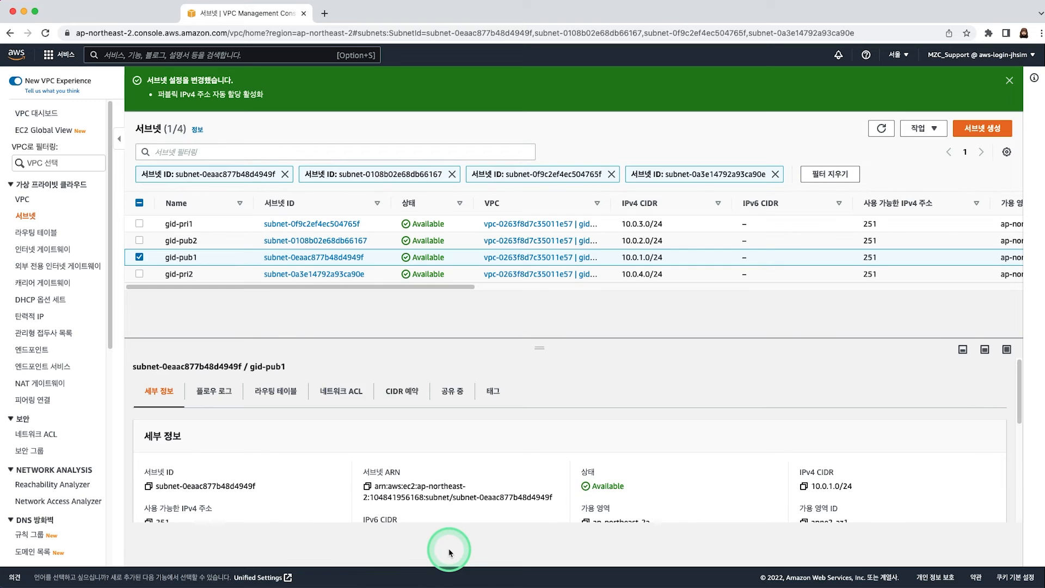
Turn on auto-assign public IPv4 address for gid-pub2, save the change, and clear the subnet selection
click(188, 241)
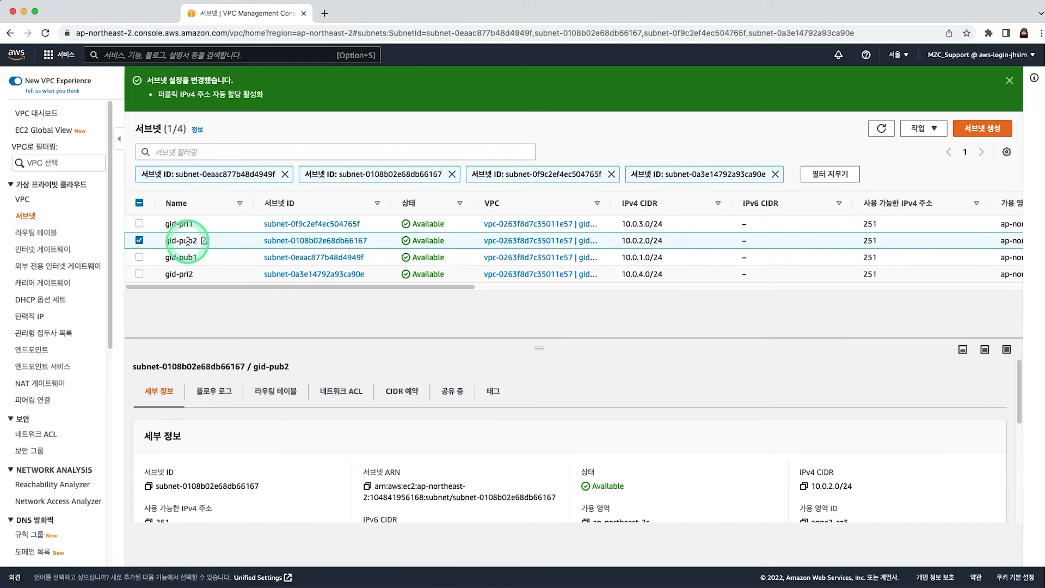
click(927, 130)
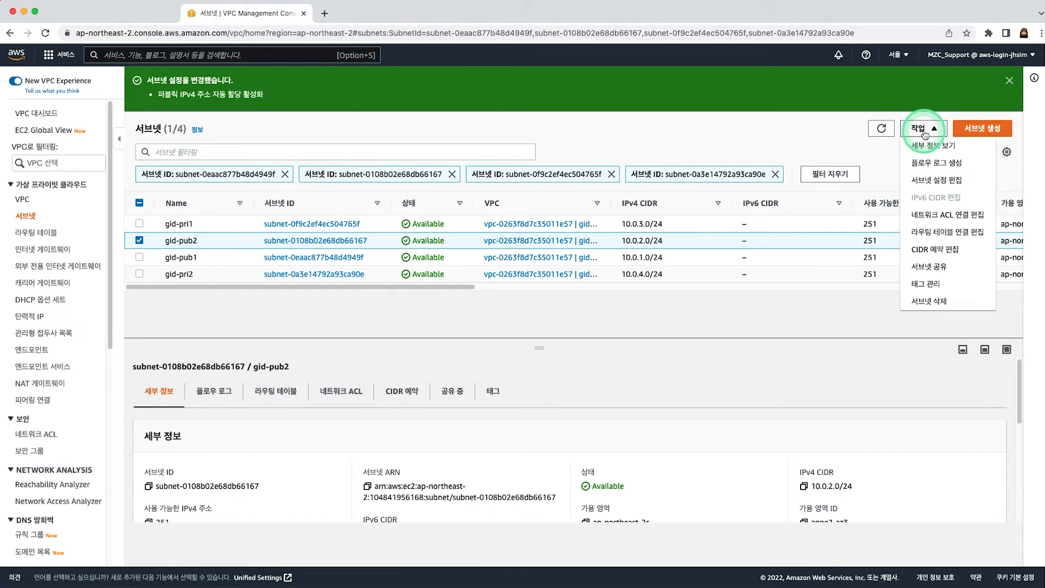
click(934, 182)
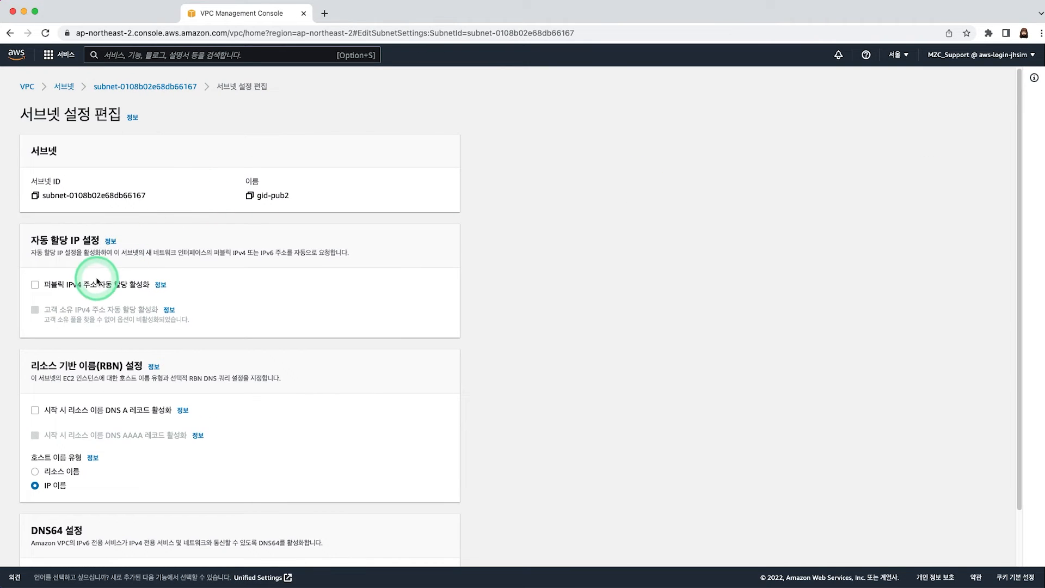
click(96, 284)
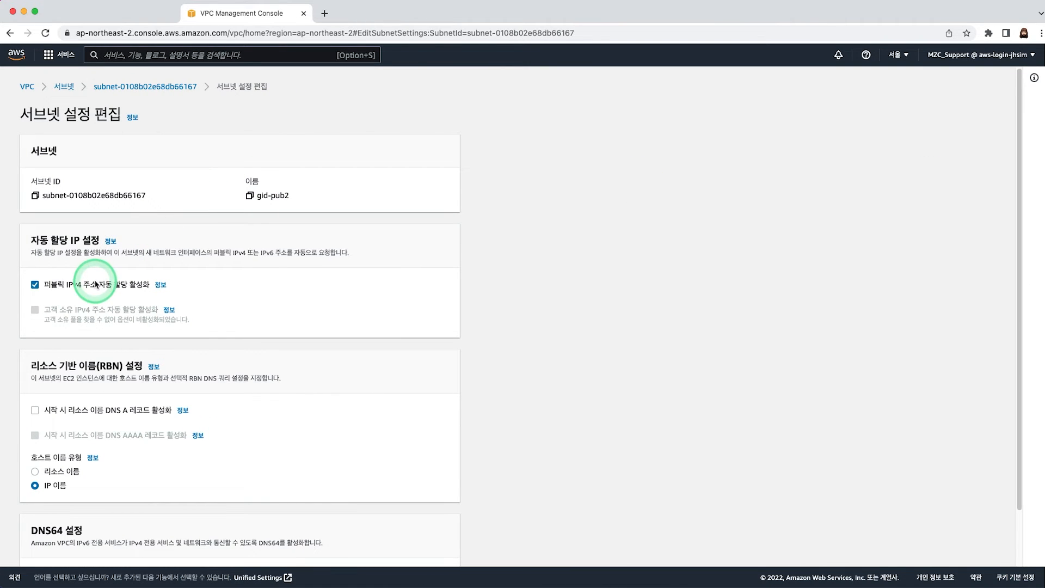
scroll(205, 279, down, 3)
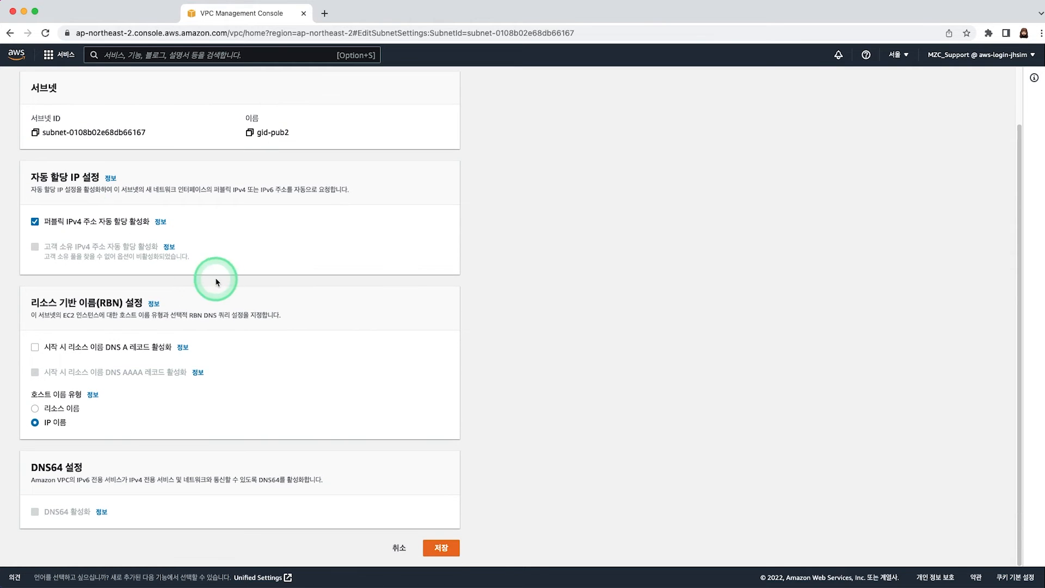
click(450, 550)
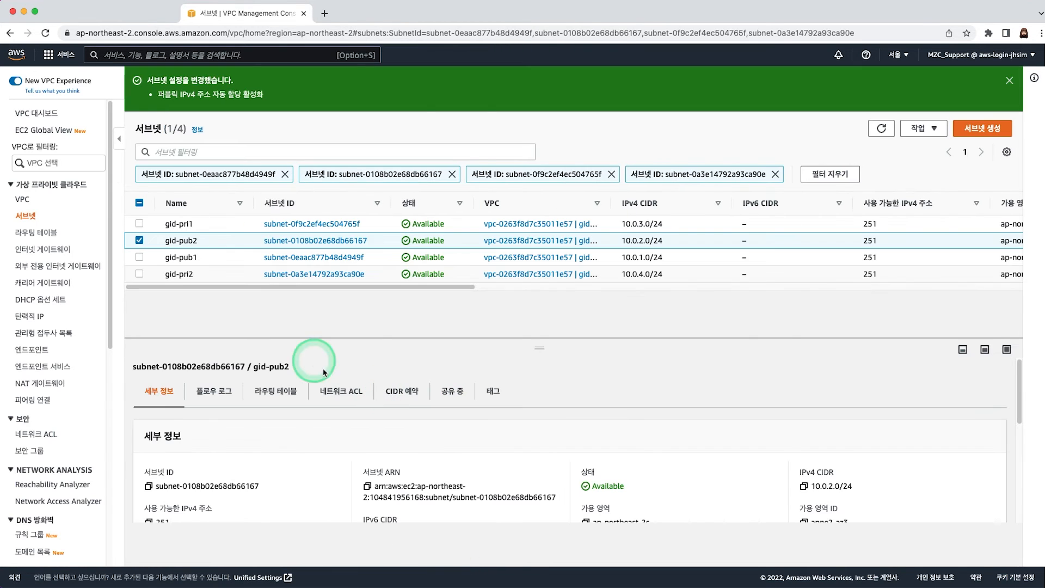
click(139, 241)
click(230, 330)
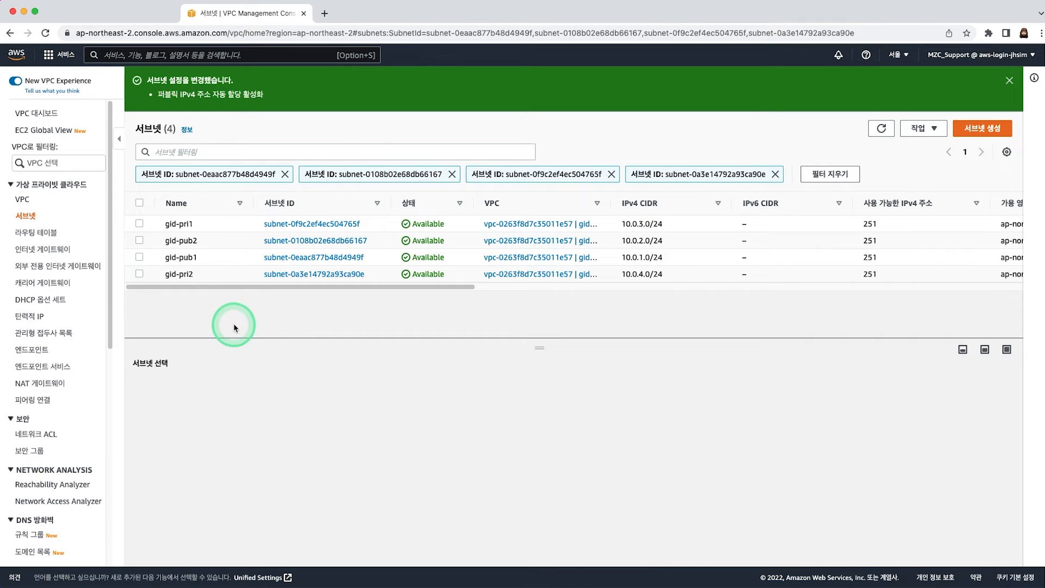
Go to the VPC route tables and widen the VPC column to show the full VPC names
click(28, 233)
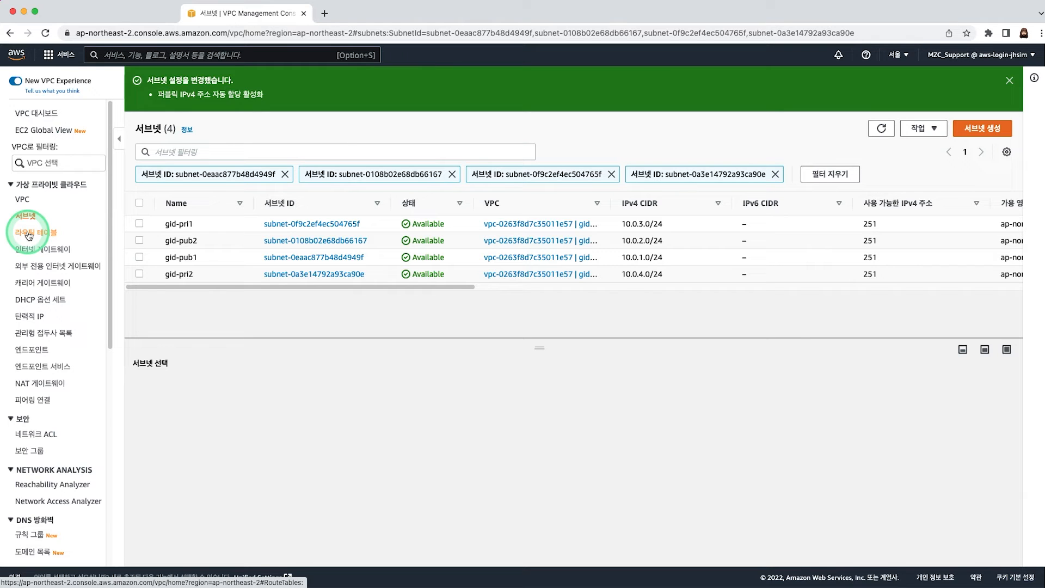
click(28, 233)
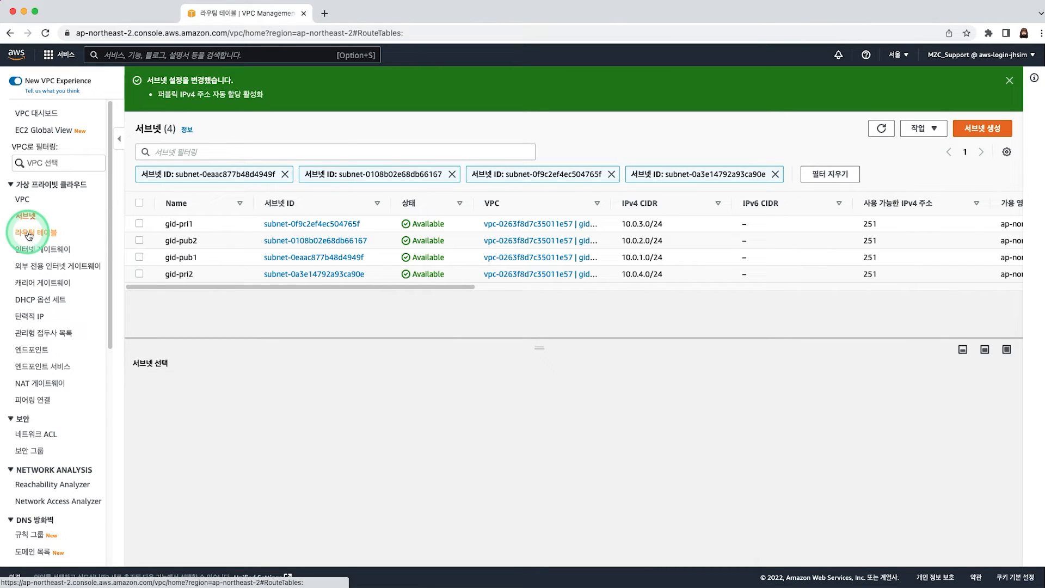
click(776, 129)
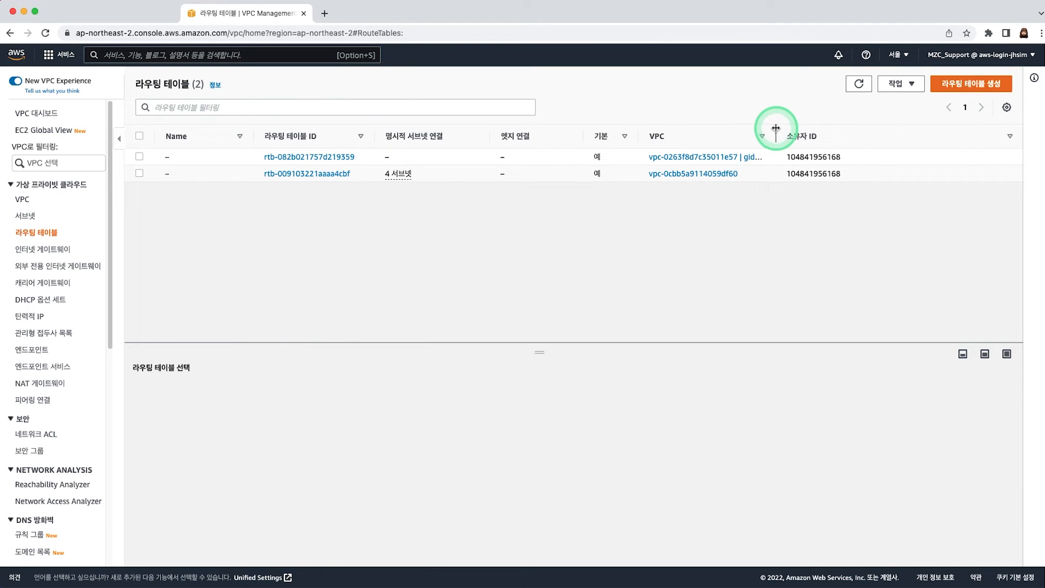
drag(776, 128, 810, 135)
click(657, 238)
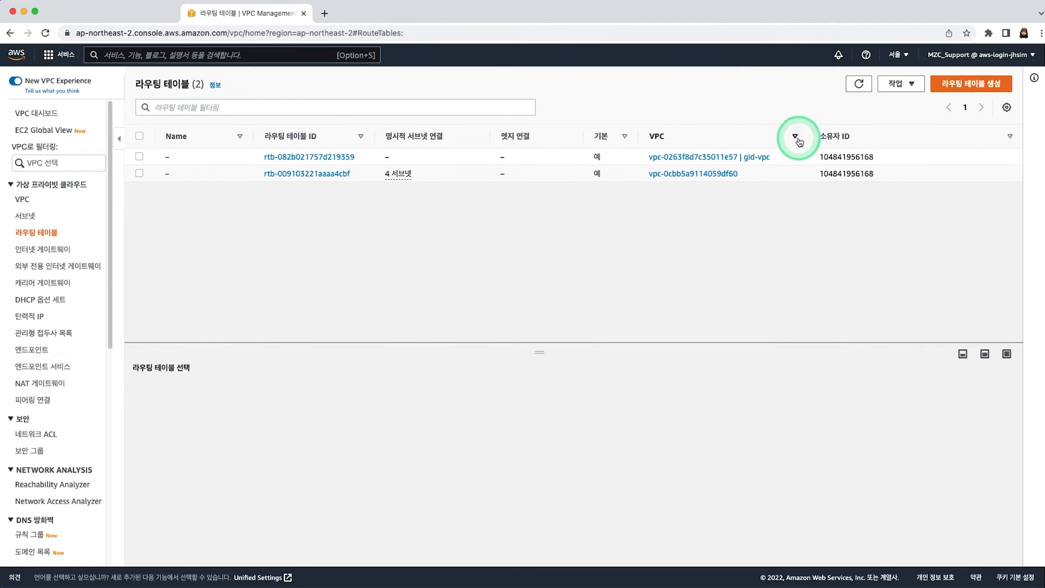
Name the main route table of gid-vpc gid-private-rt
click(780, 159)
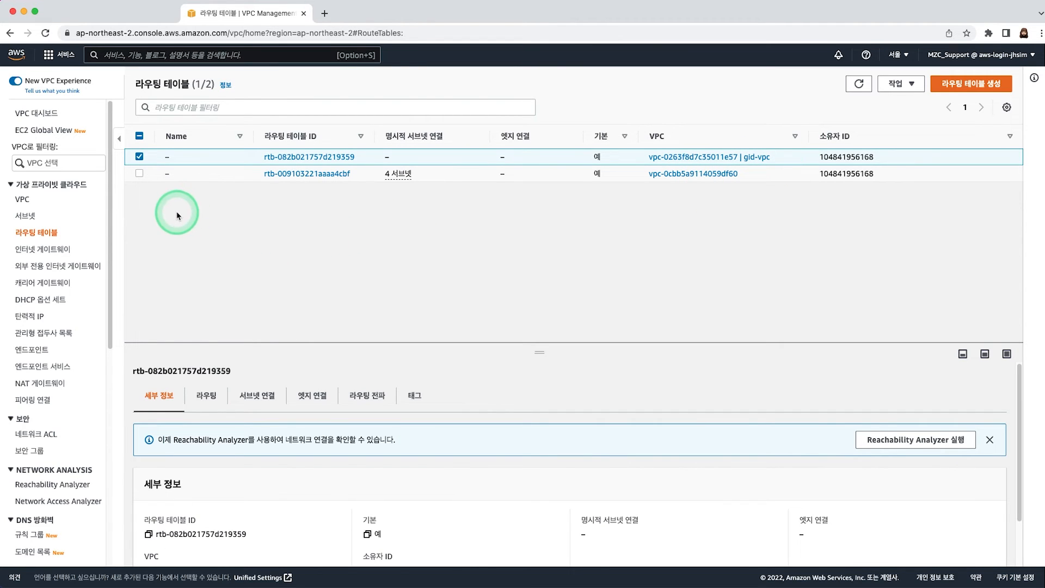
click(175, 157)
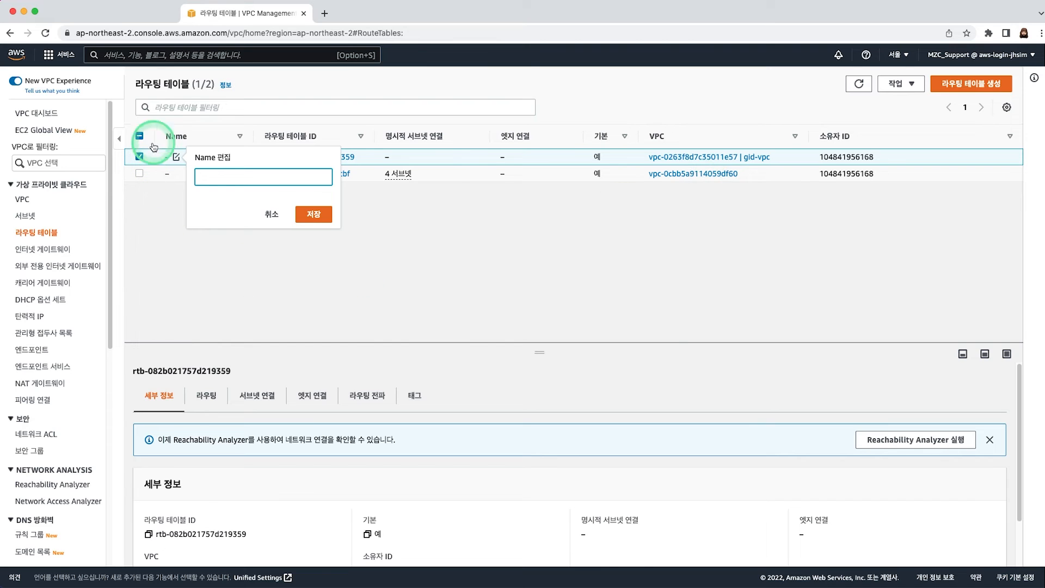
drag(132, 86, 188, 91)
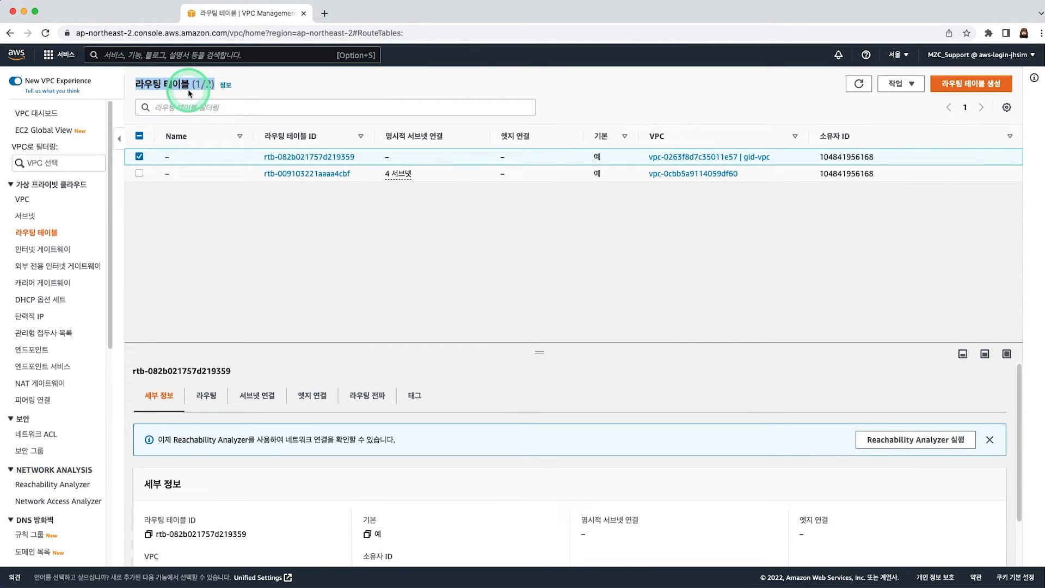
click(209, 257)
click(176, 156)
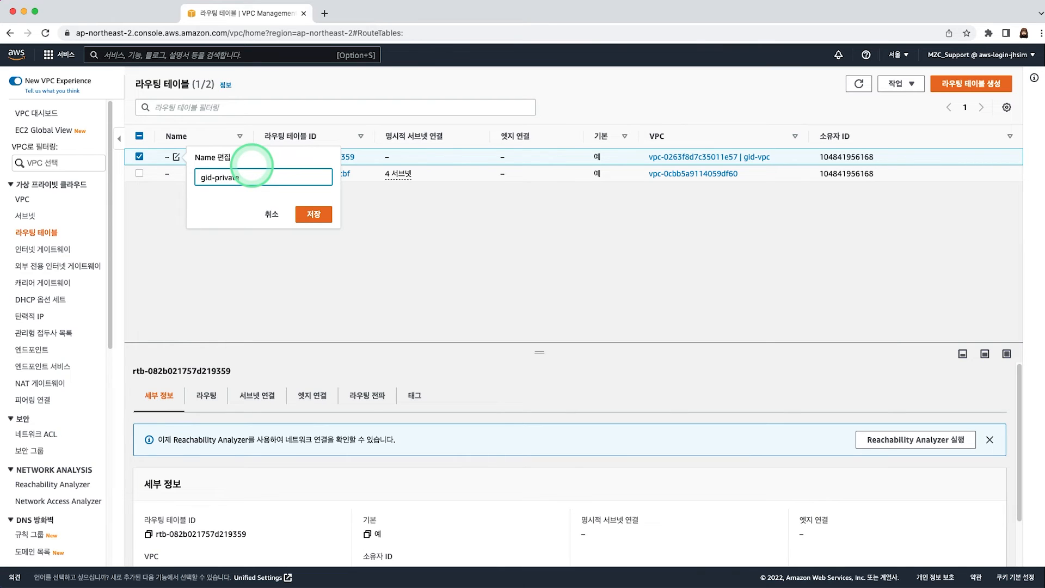
click(226, 225)
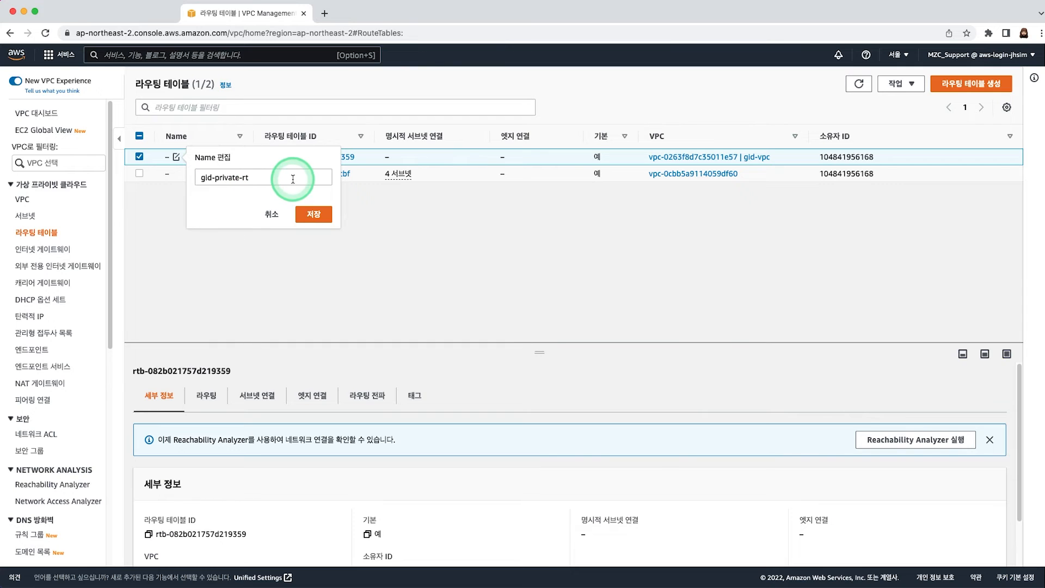
click(318, 216)
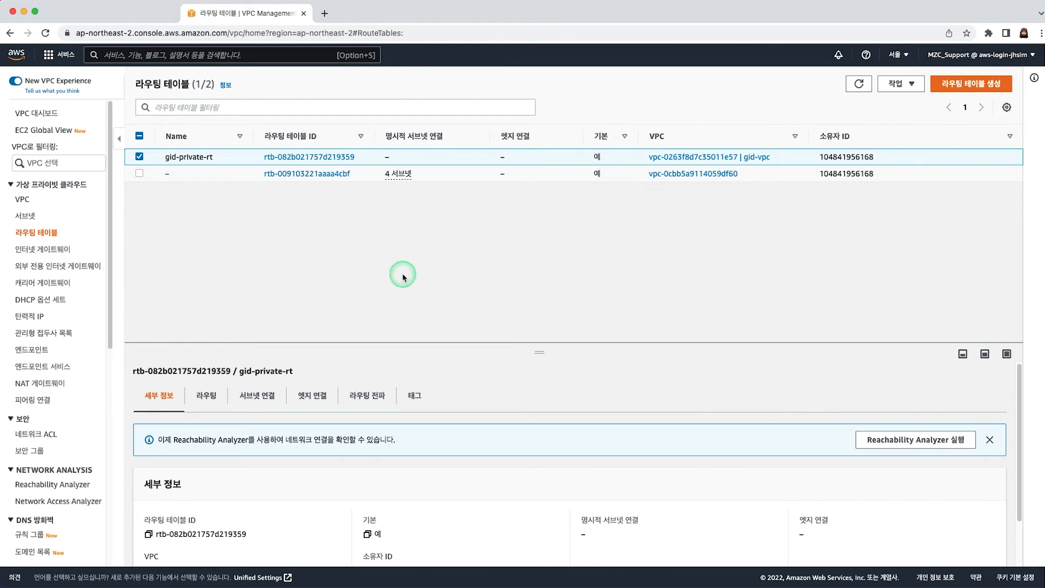
Explicitly associate subnets gid-pri1 and gid-pri2 with route table gid-private-rt and review its subnet associations
drag(528, 369, 532, 215)
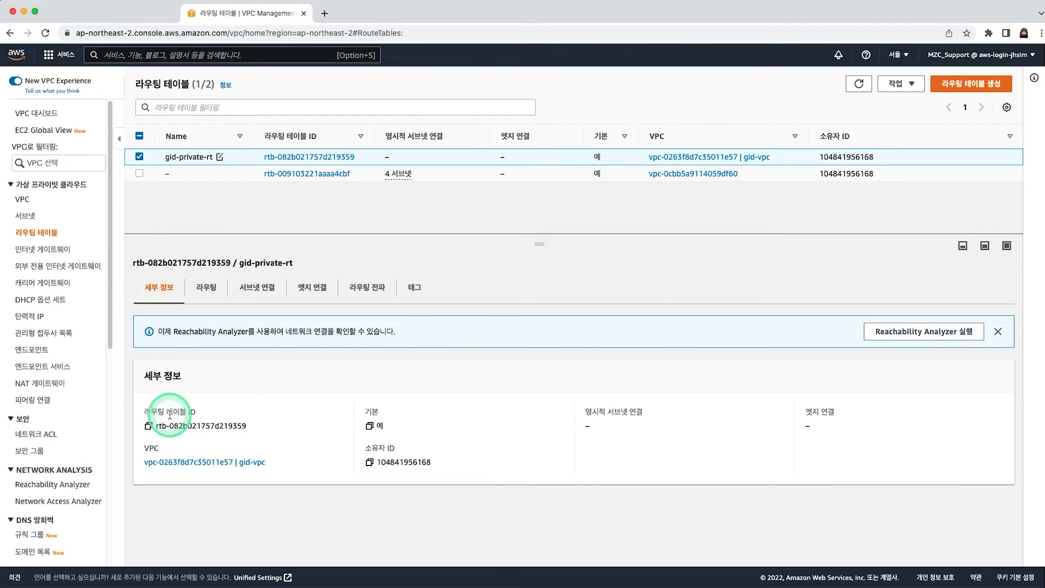
drag(181, 412, 206, 411)
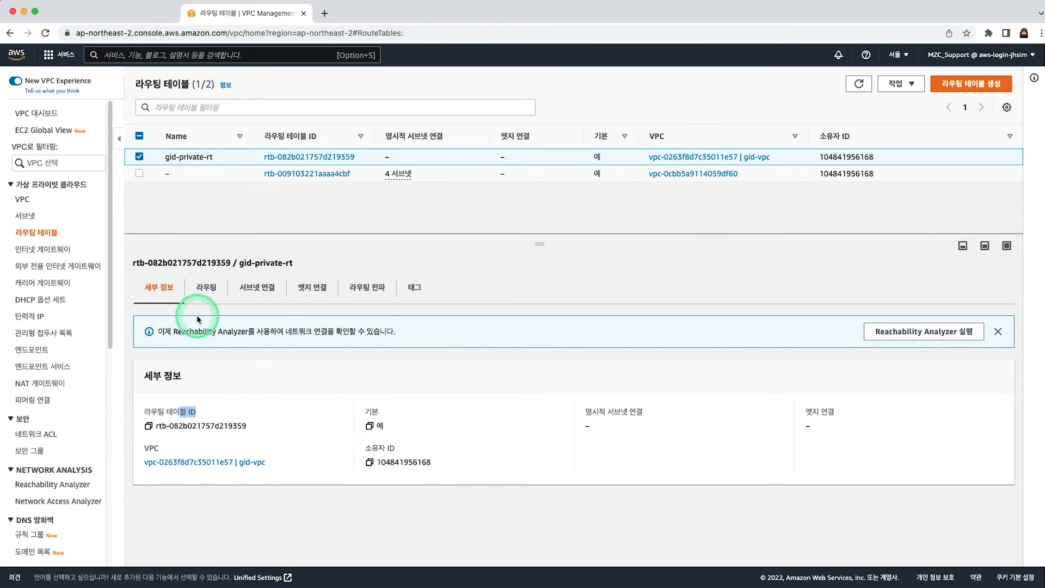
click(263, 289)
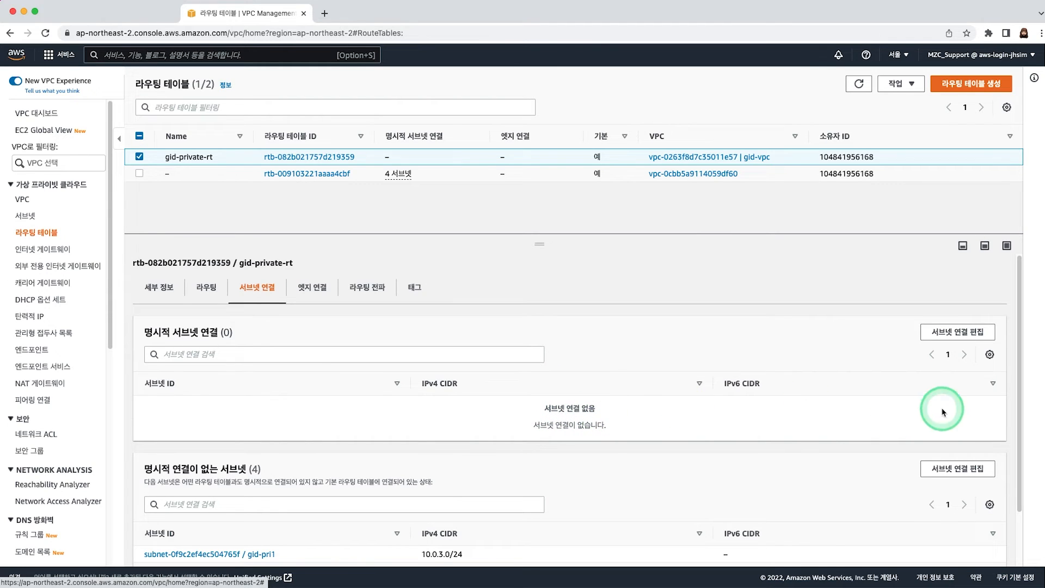
click(974, 334)
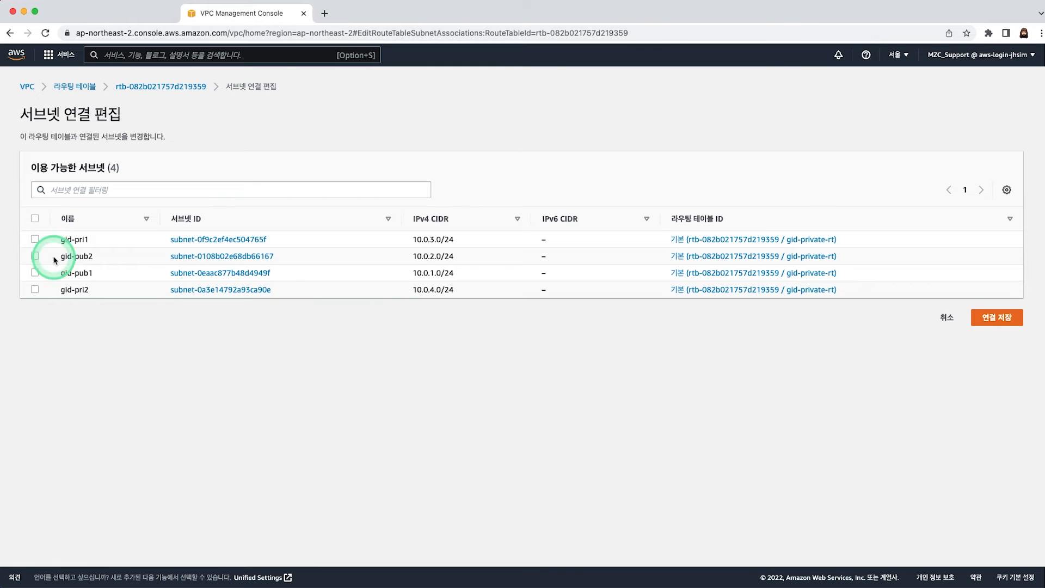
click(35, 240)
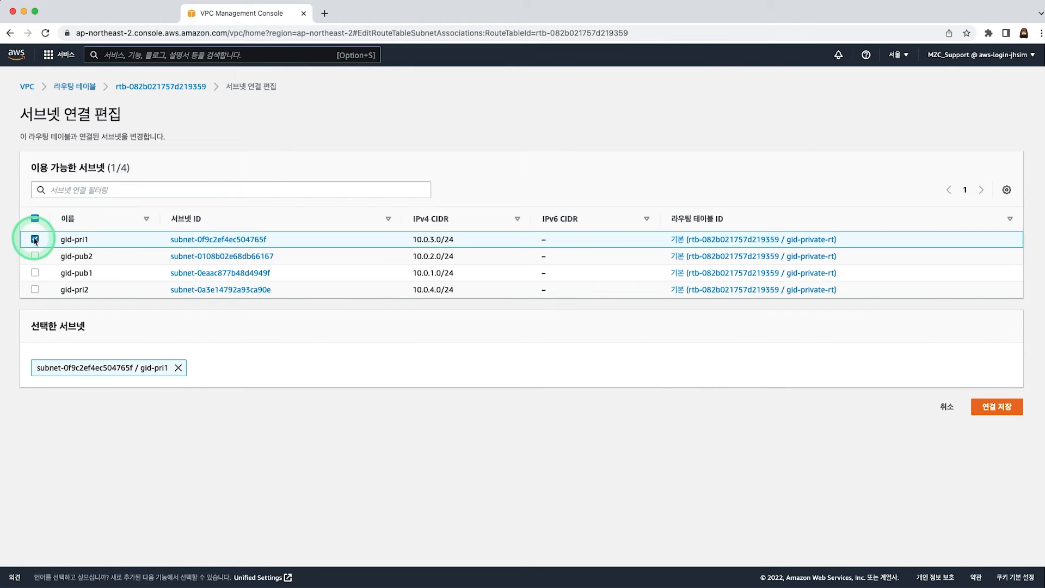
click(35, 289)
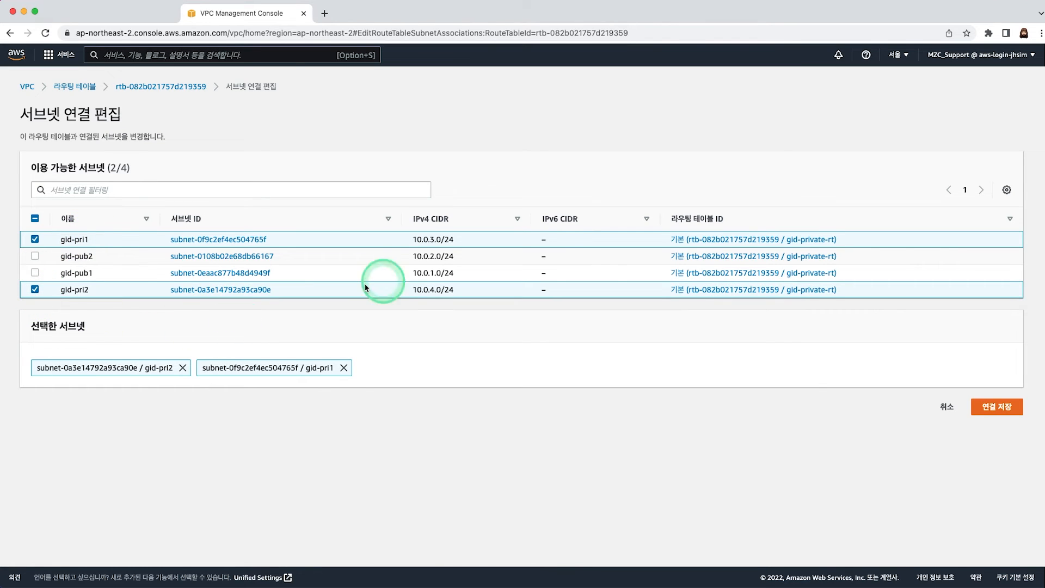
click(1000, 411)
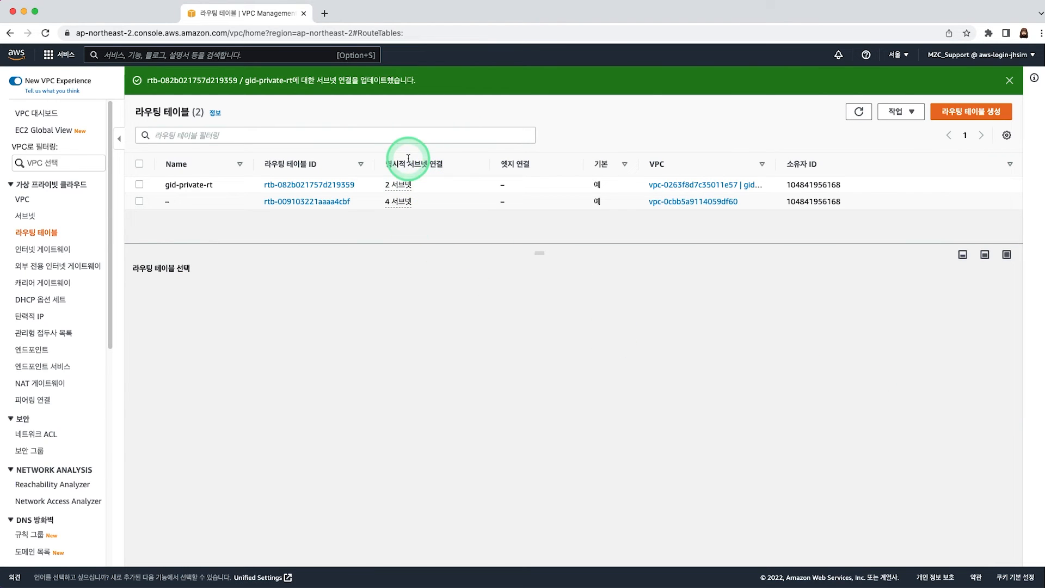
click(430, 188)
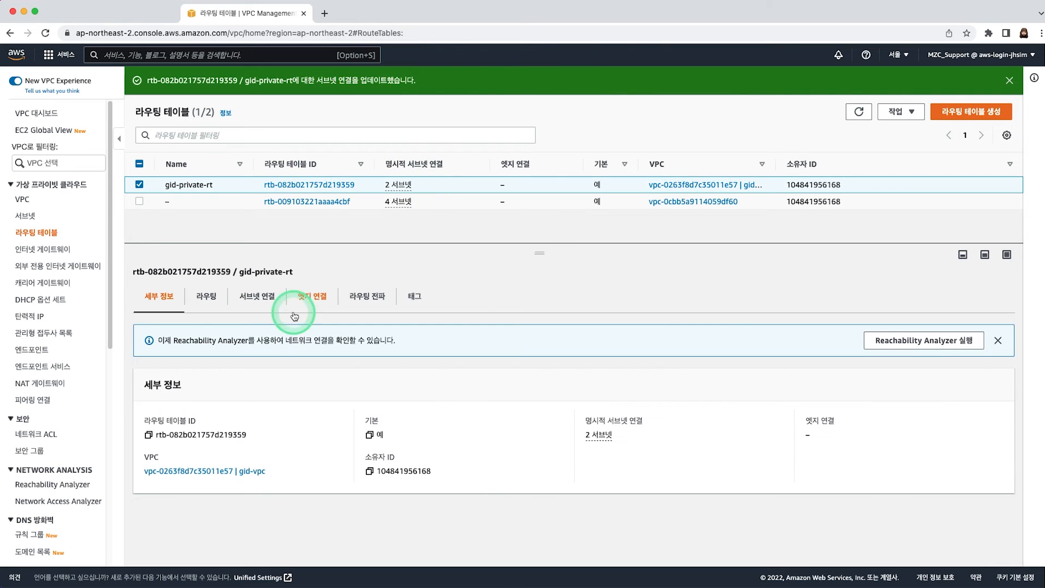
click(271, 298)
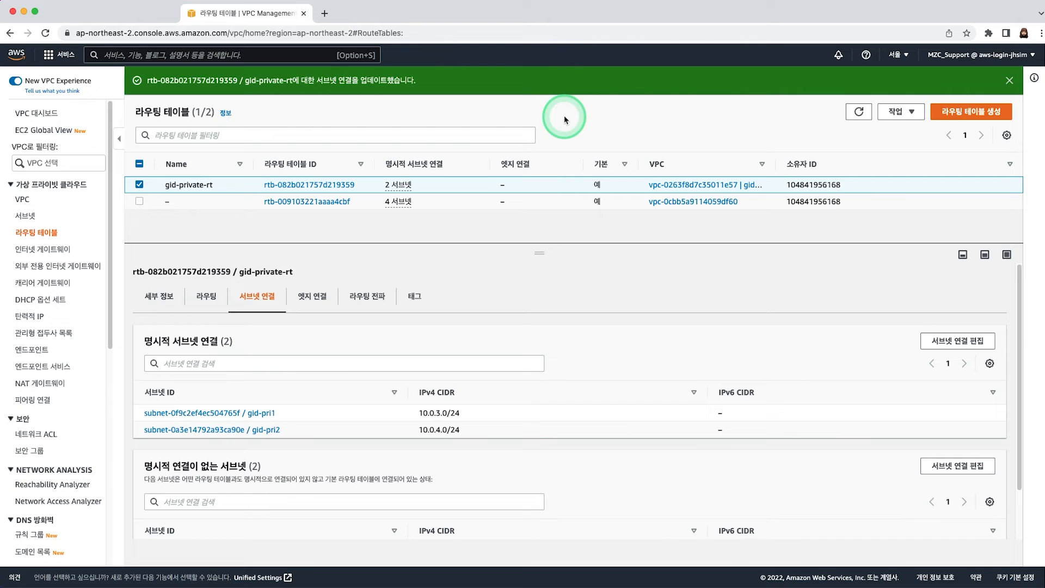
Create a route table named gid-public-rt in gid-vpc
click(989, 113)
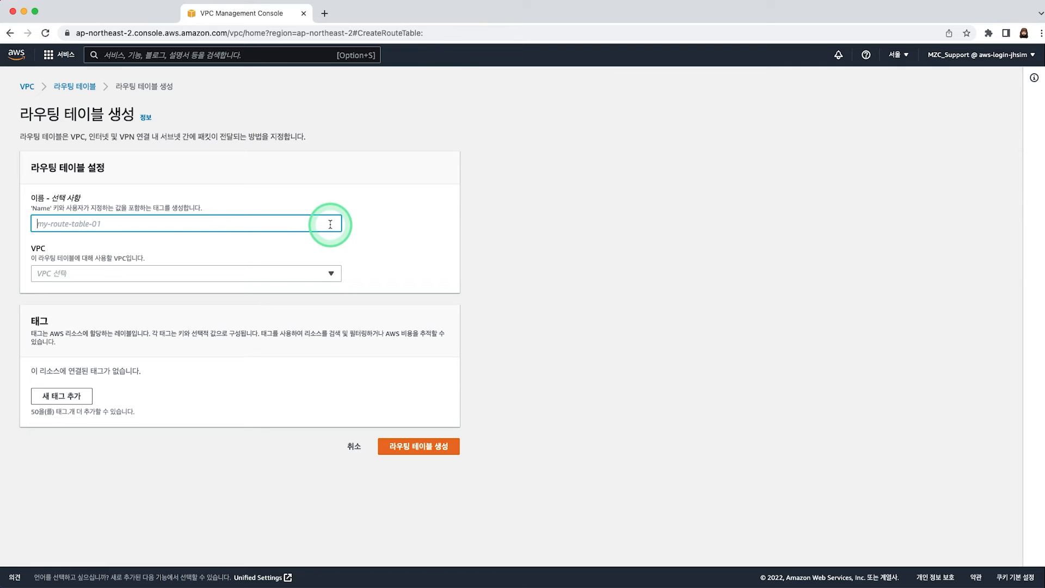
text(gid-public-rt)
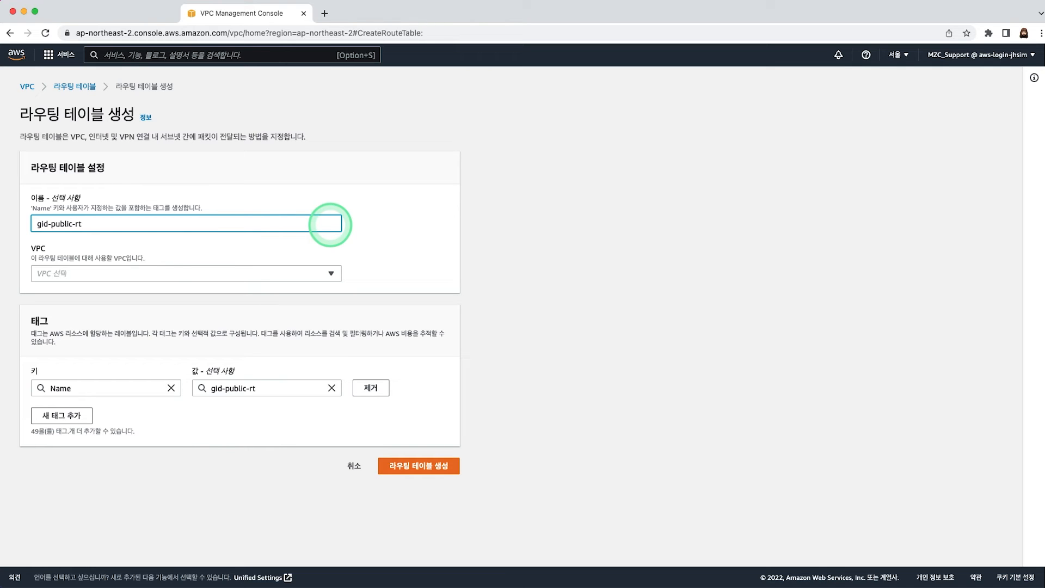
click(523, 196)
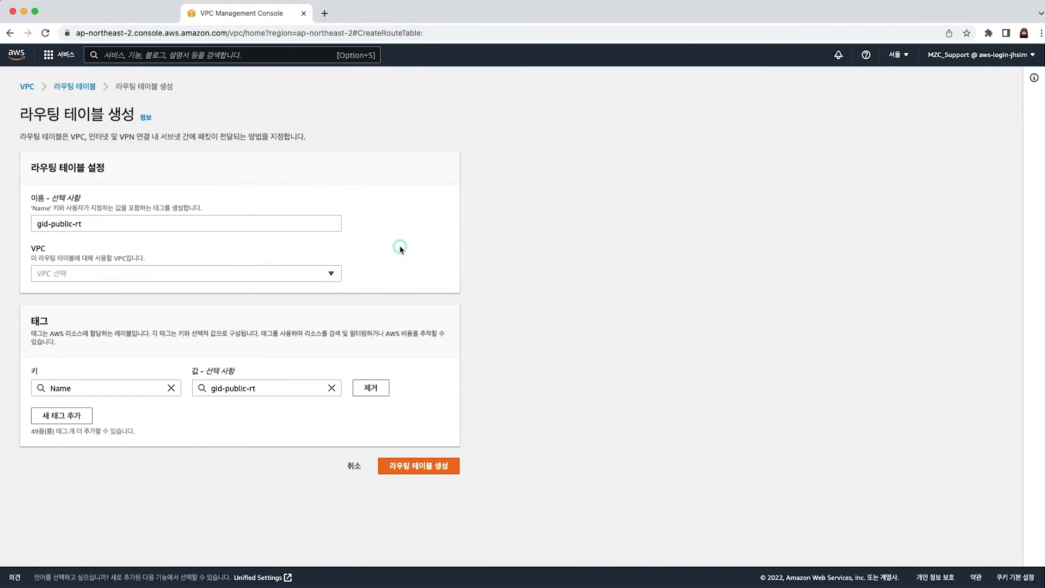
click(312, 280)
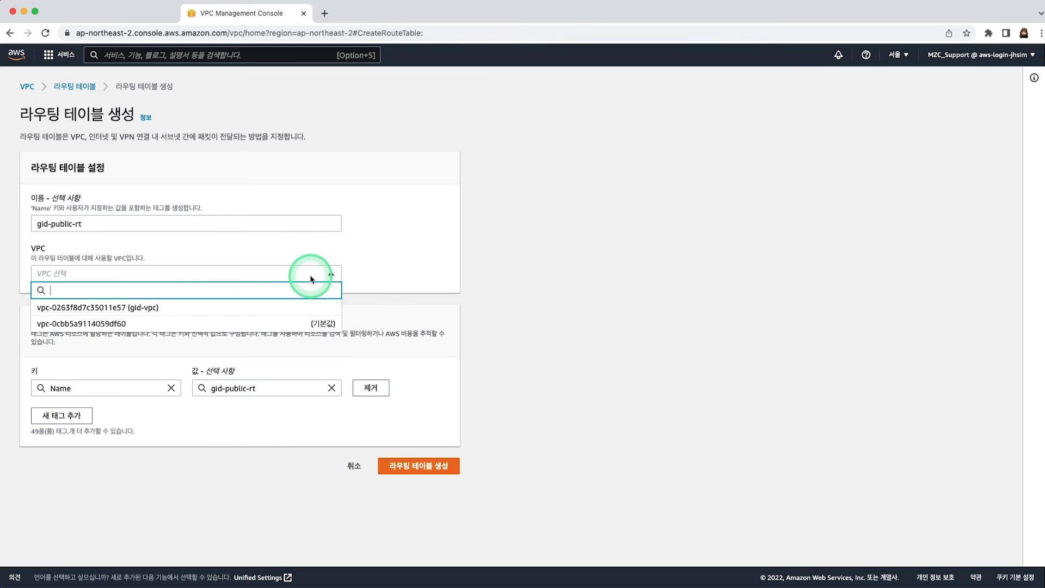
click(283, 307)
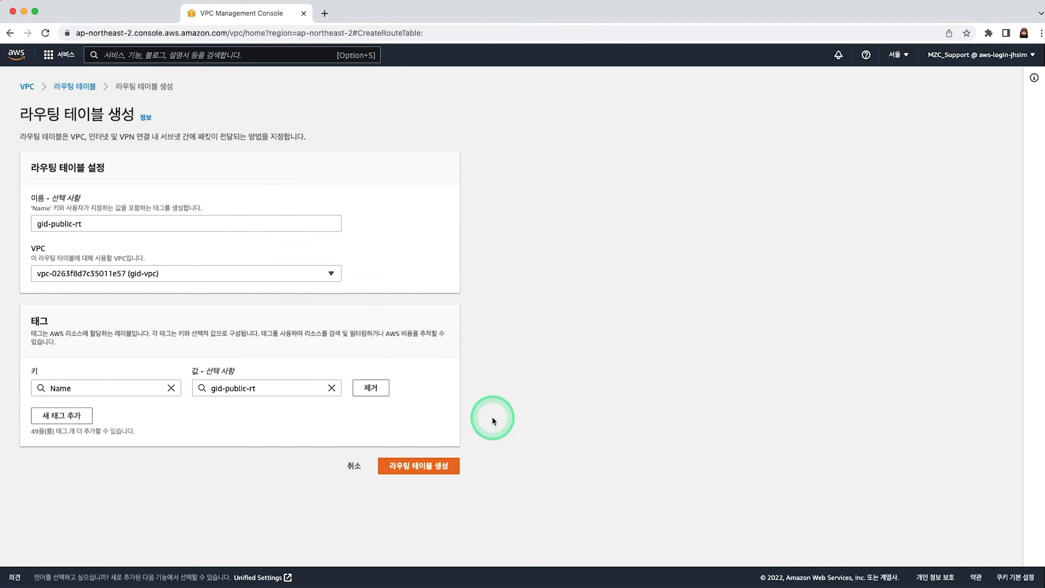
click(441, 467)
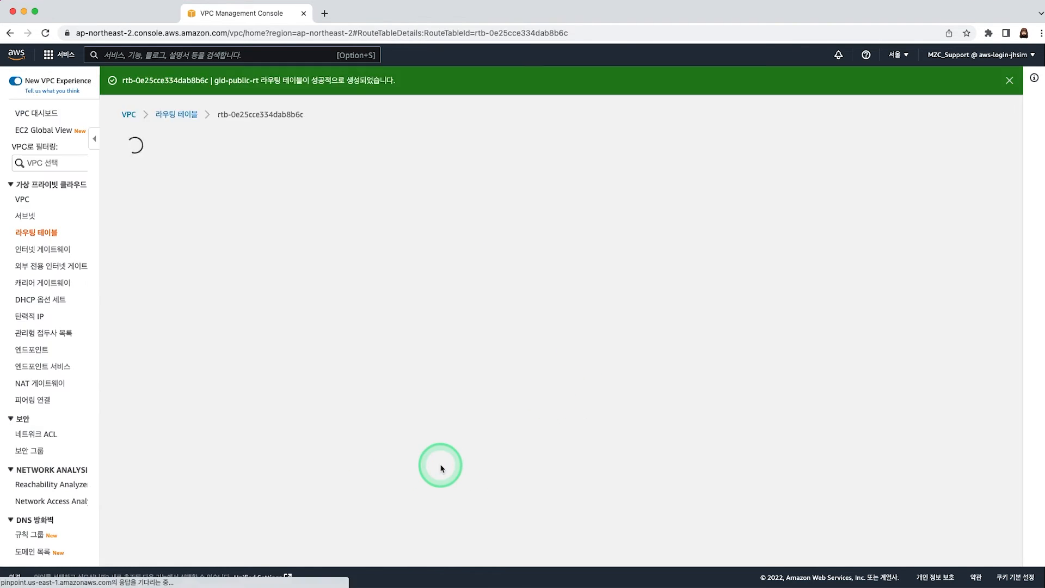
drag(490, 343, 497, 355)
click(566, 357)
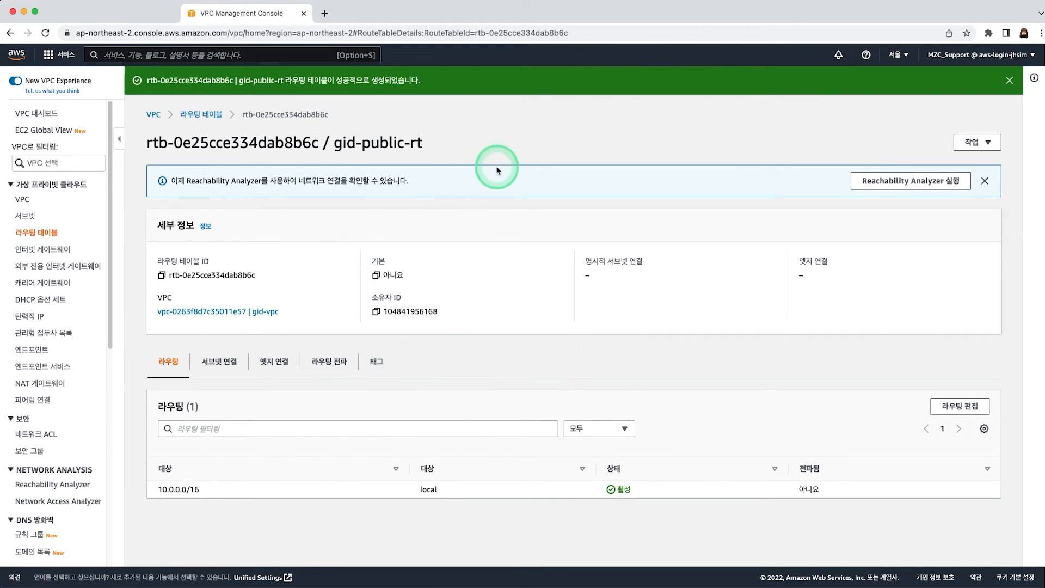
drag(333, 144, 448, 147)
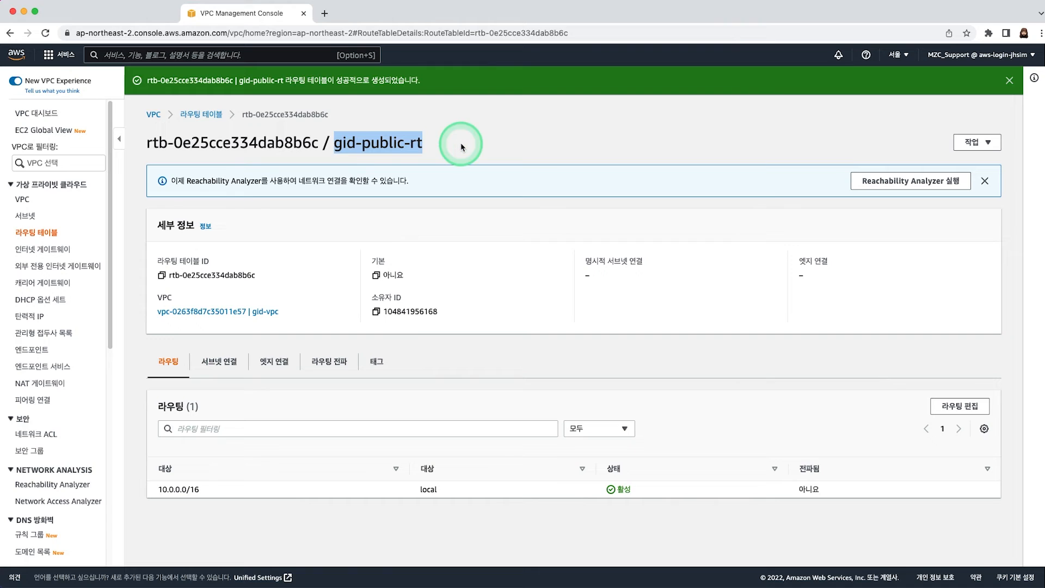
click(460, 146)
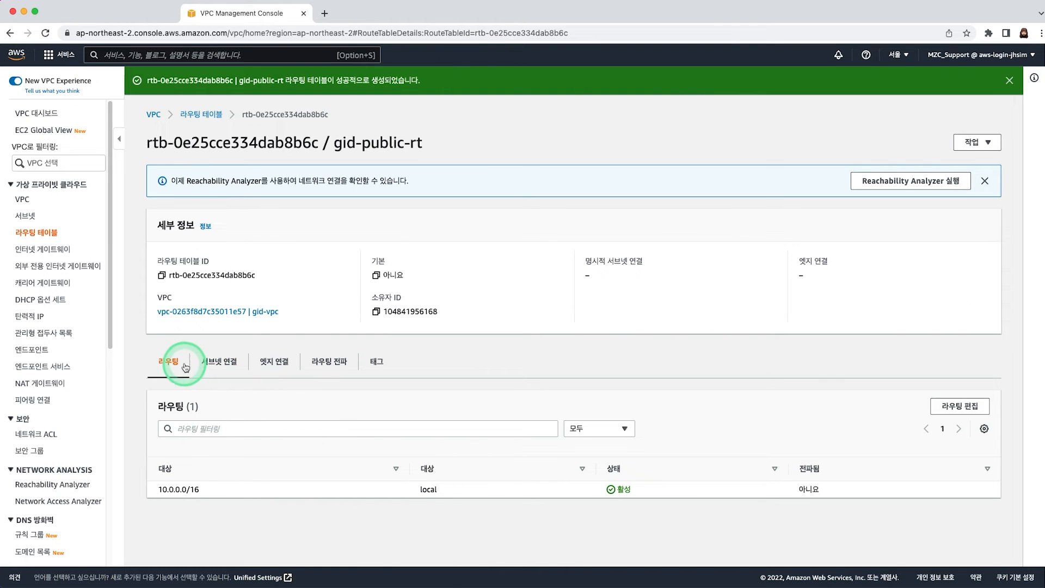
drag(362, 143, 464, 149)
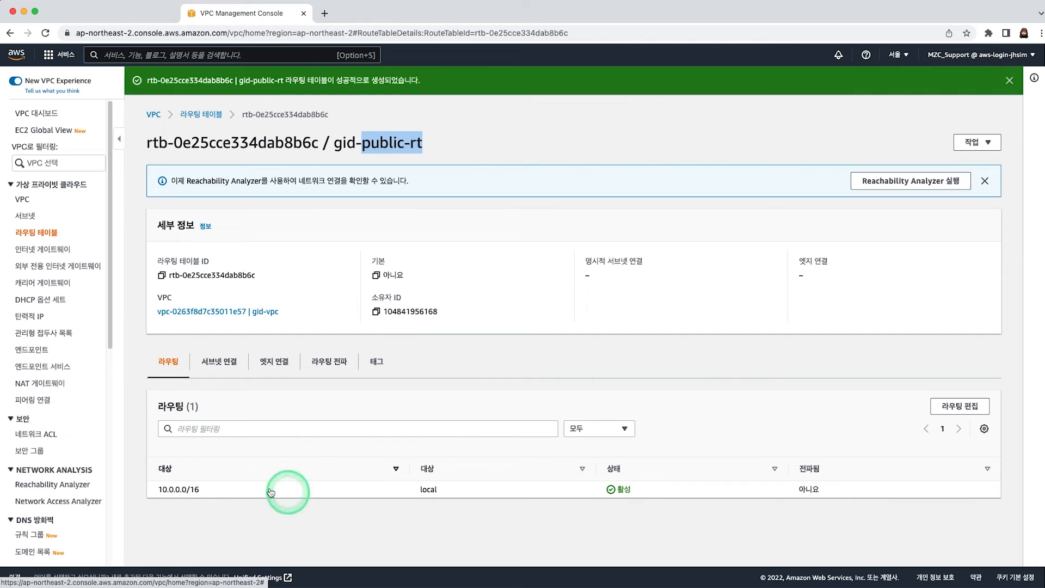
Edit the routes of gid-public-rt and add a new route with destination 0.0.0.0/0
click(984, 409)
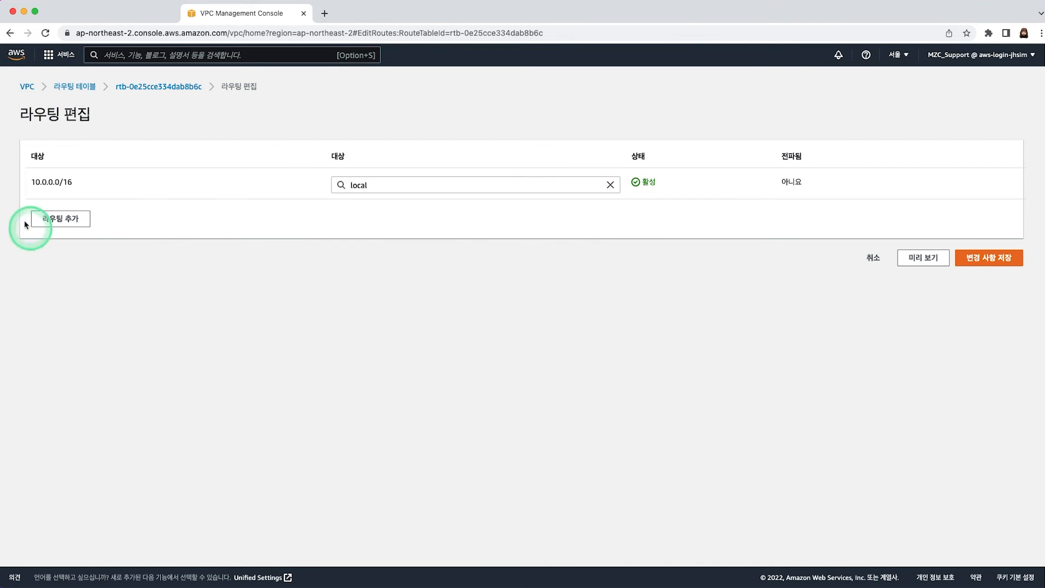
click(67, 219)
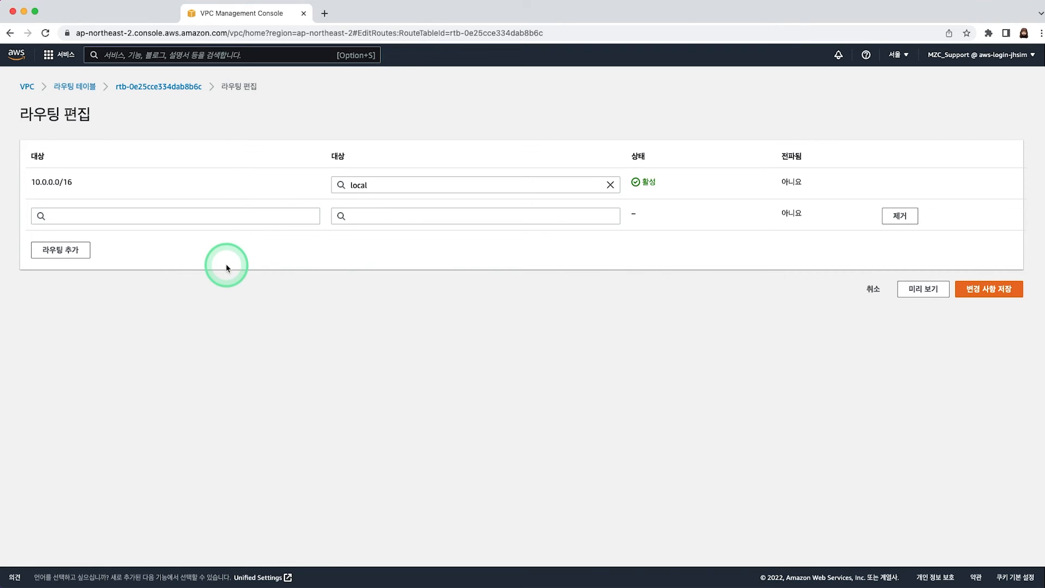
click(224, 217)
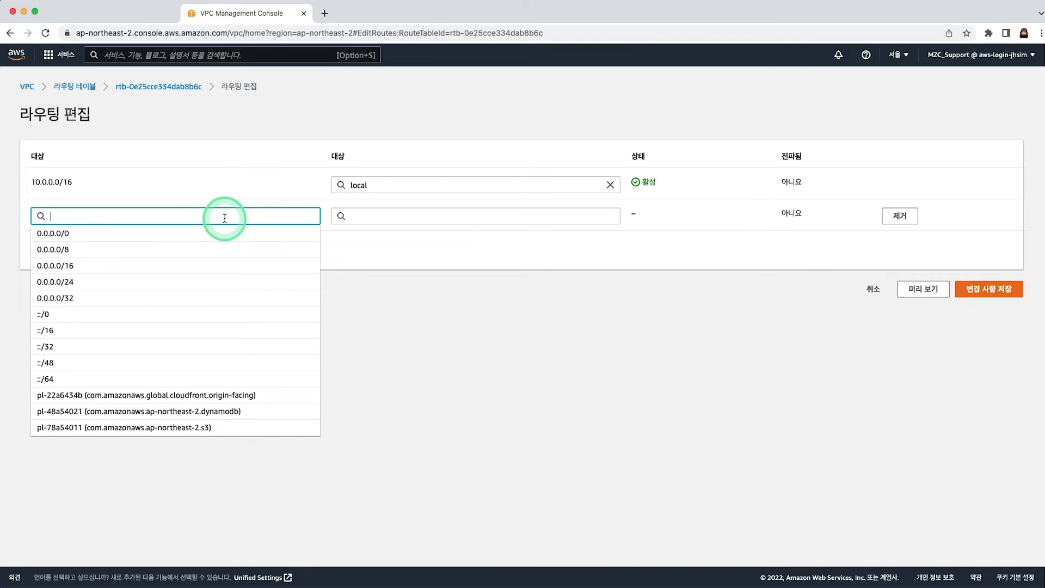
click(77, 238)
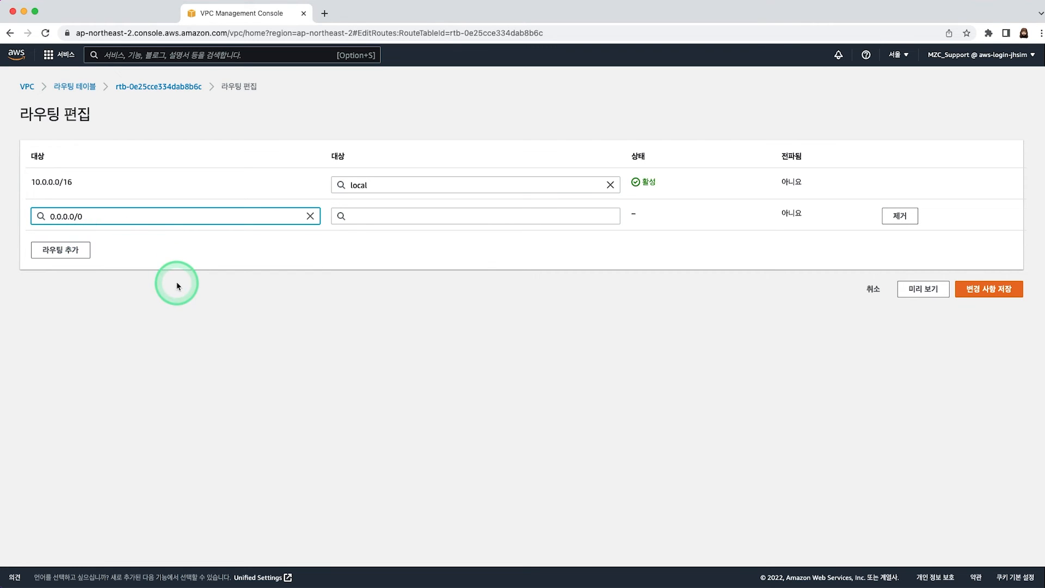
click(150, 321)
click(178, 221)
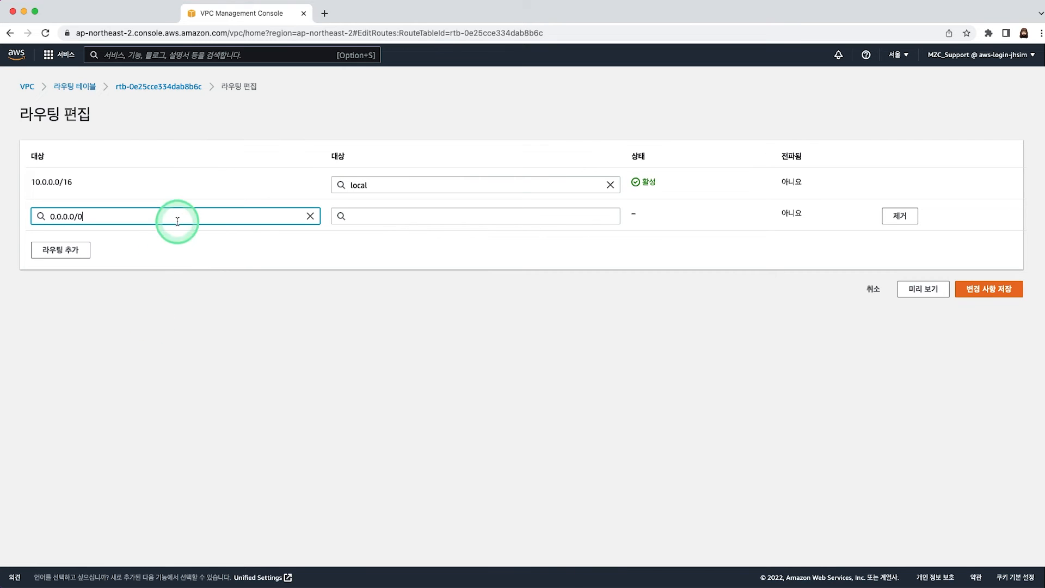
click(139, 253)
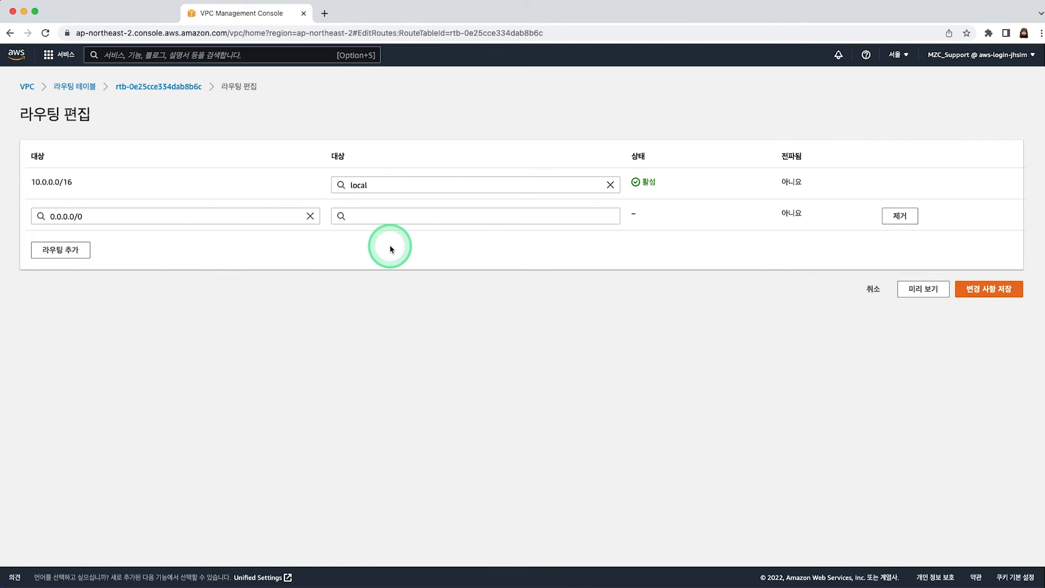
Set the target of the 0.0.0.0/0 route to the internet gateway gid-igw and save the route changes
click(164, 222)
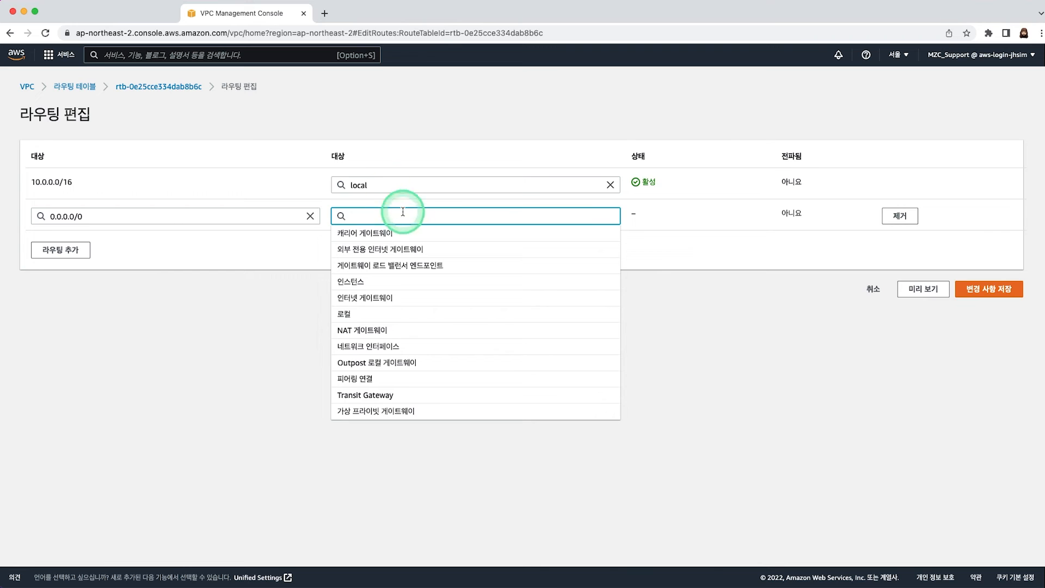
click(337, 152)
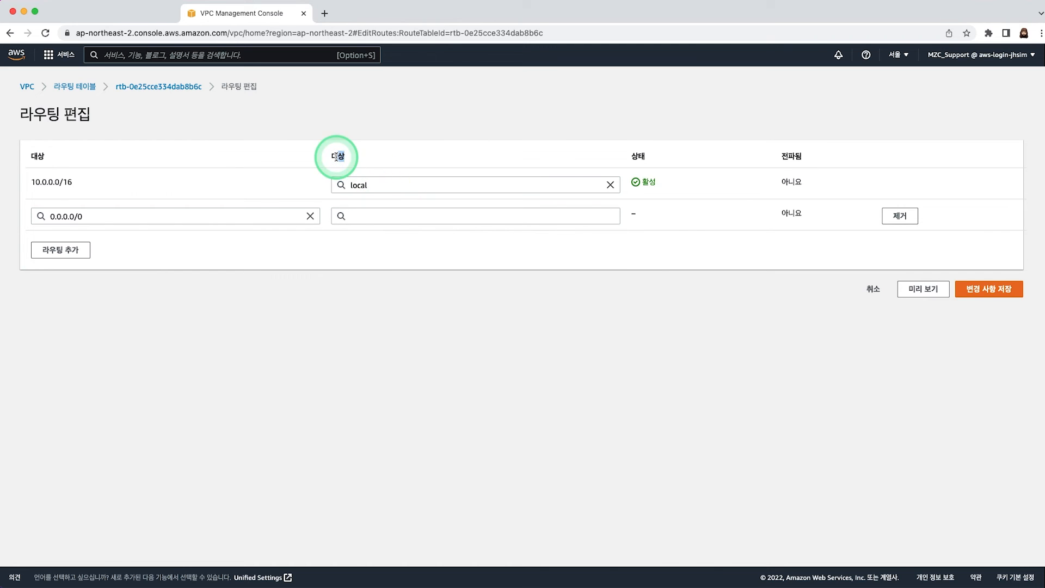
click(383, 228)
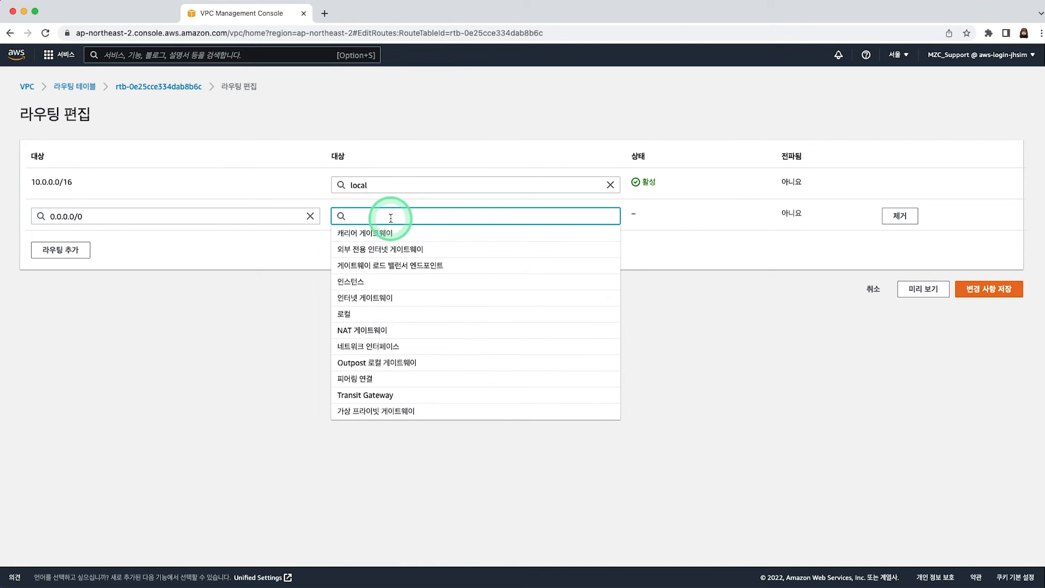
click(416, 299)
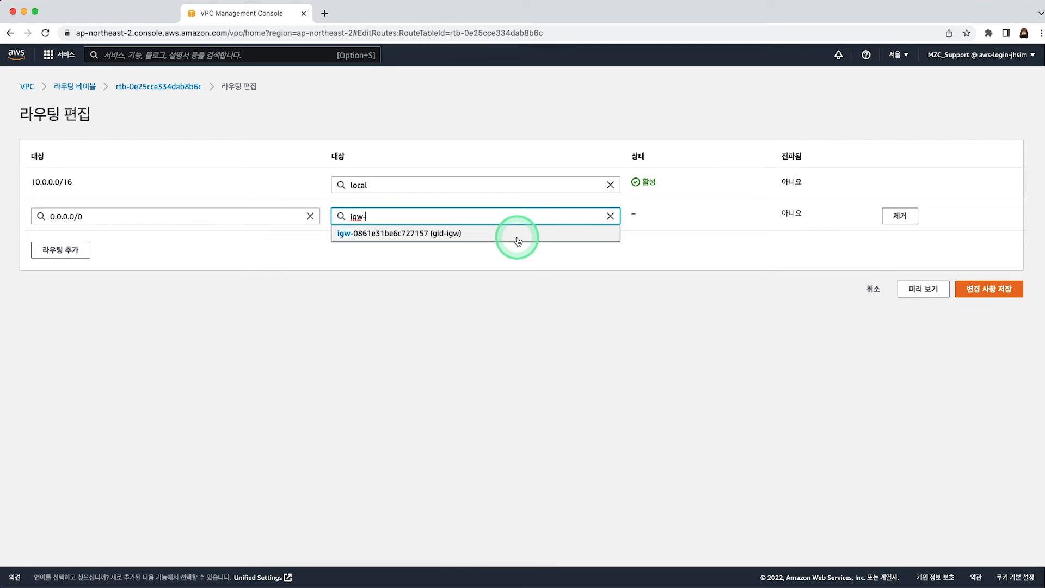
click(488, 235)
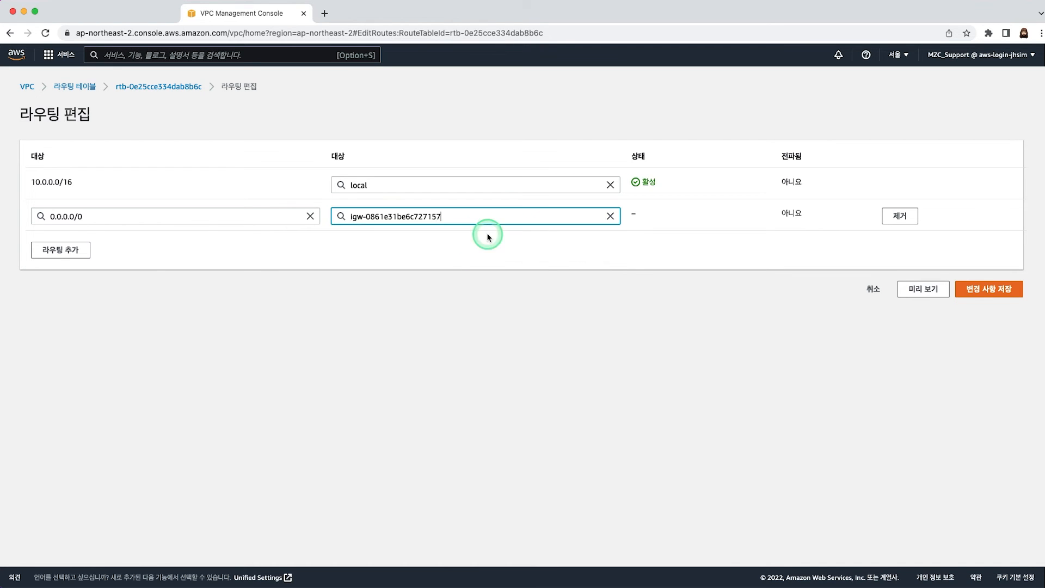
click(471, 279)
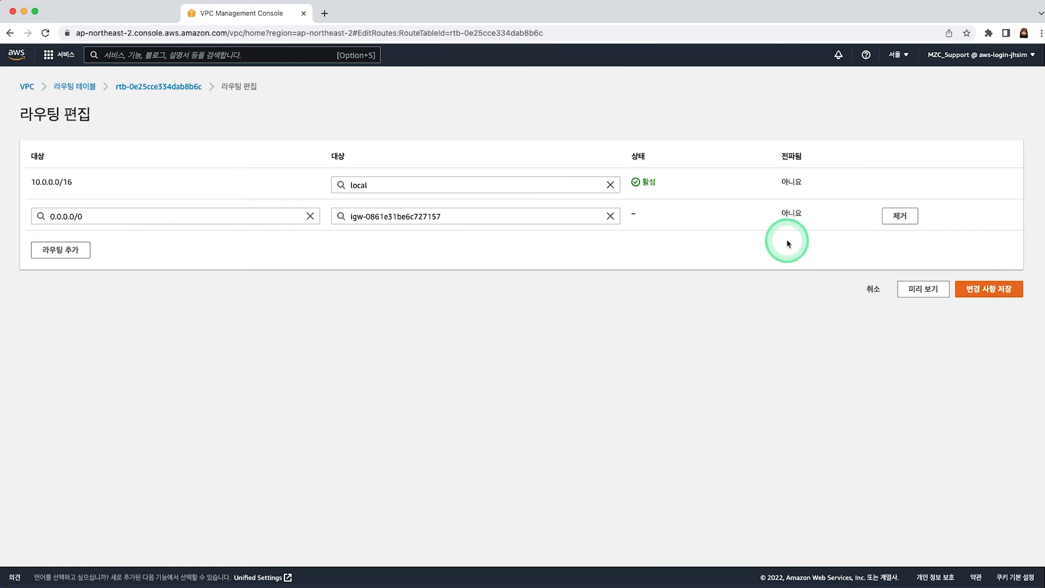
click(1004, 290)
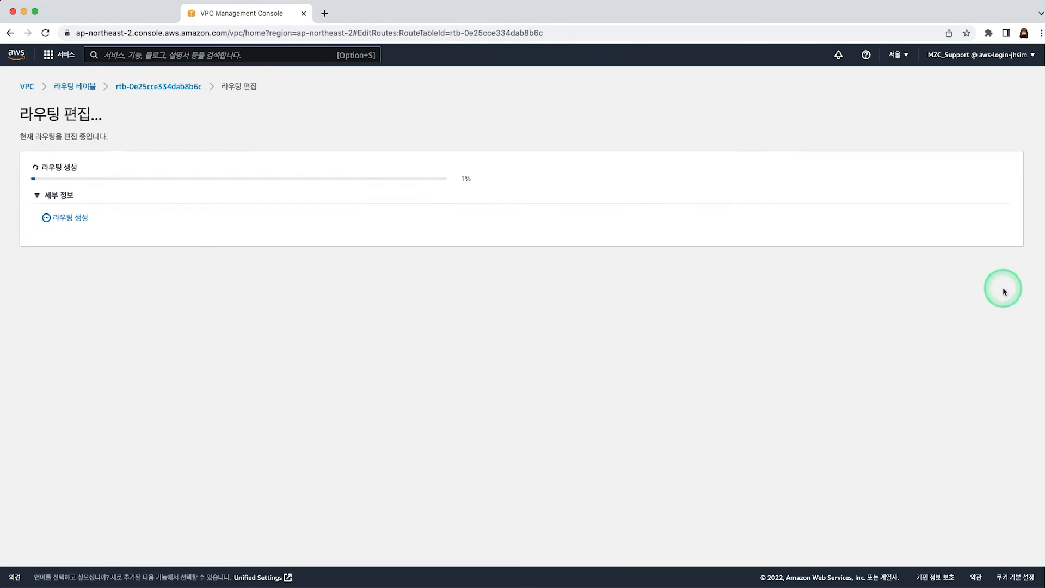
Explicitly associate subnets gid-pub1 and gid-pub2 with route table gid-public-rt and save the associations
scroll(419, 316, down, 1)
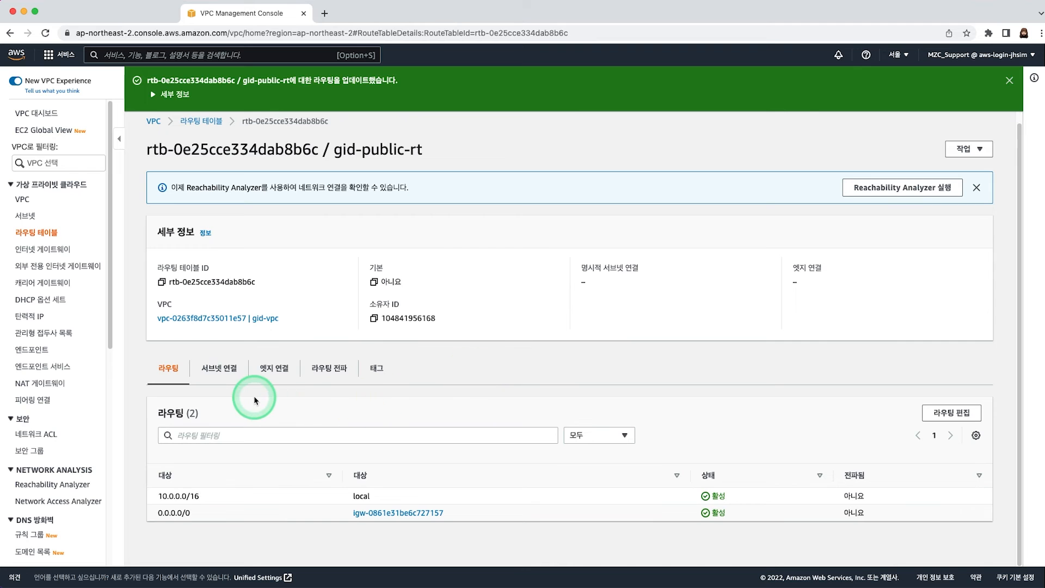
click(225, 379)
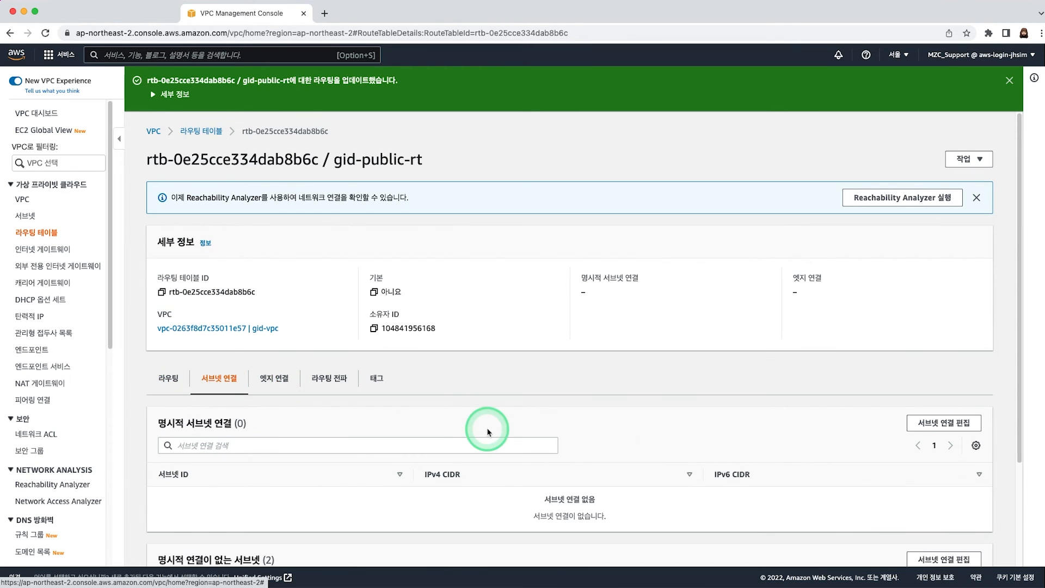
scroll(484, 427, down, 3)
scroll(996, 287, up, 3)
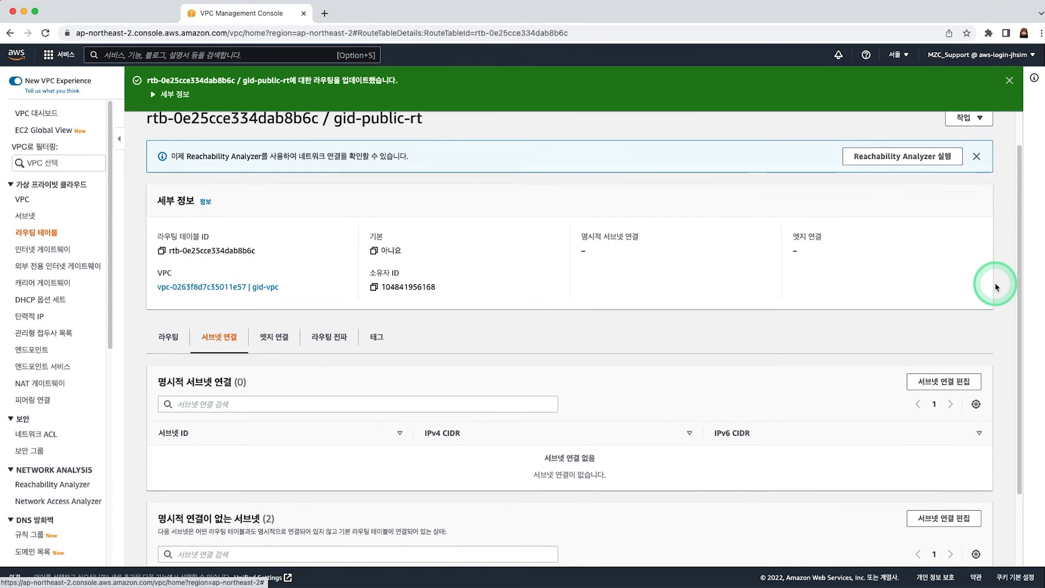
click(954, 423)
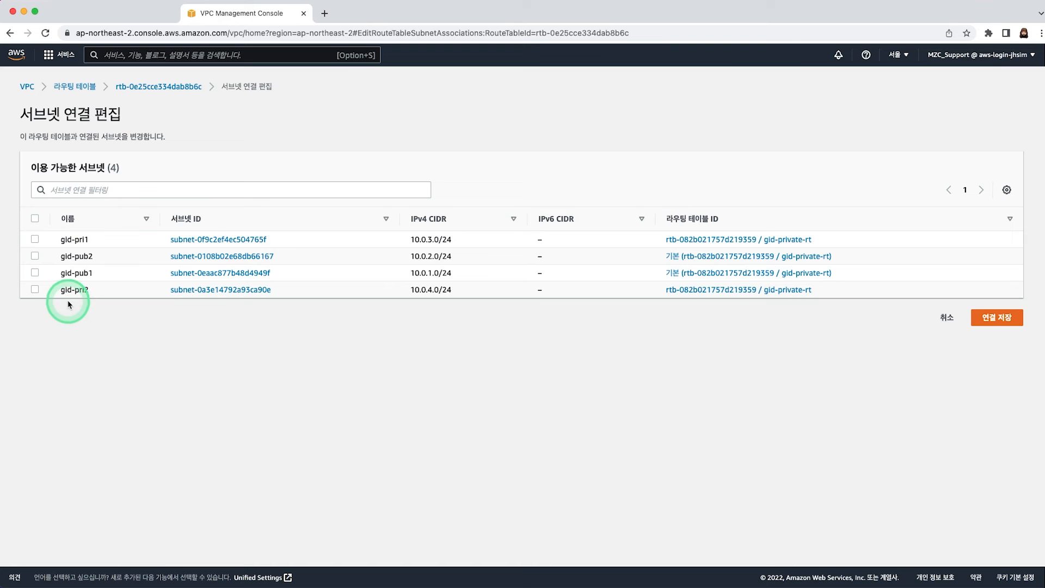
click(35, 273)
click(35, 257)
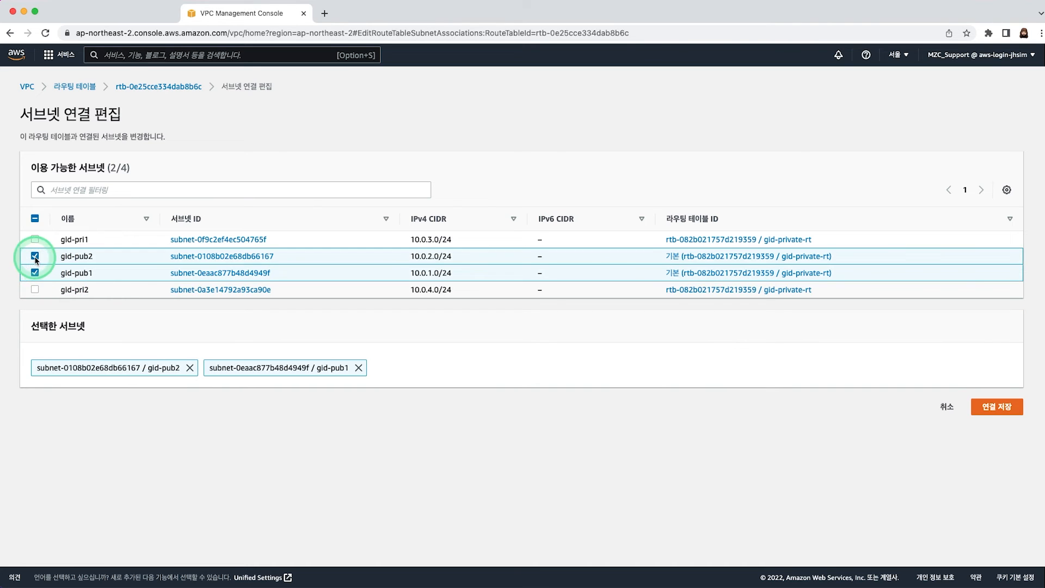
click(1009, 414)
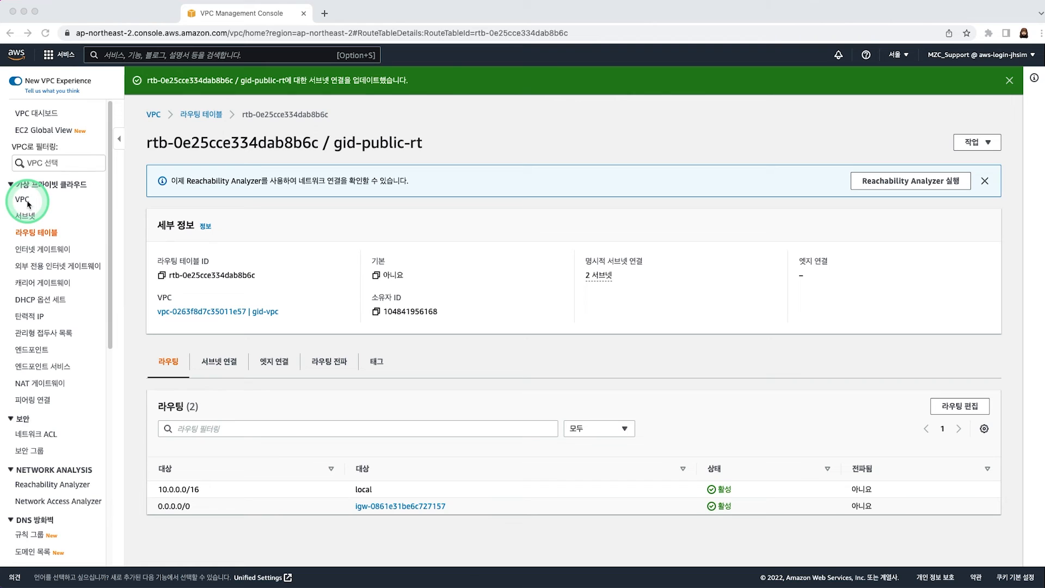
Go to the VPC list and review the details of gid-vpc in an enlarged details pane
click(28, 225)
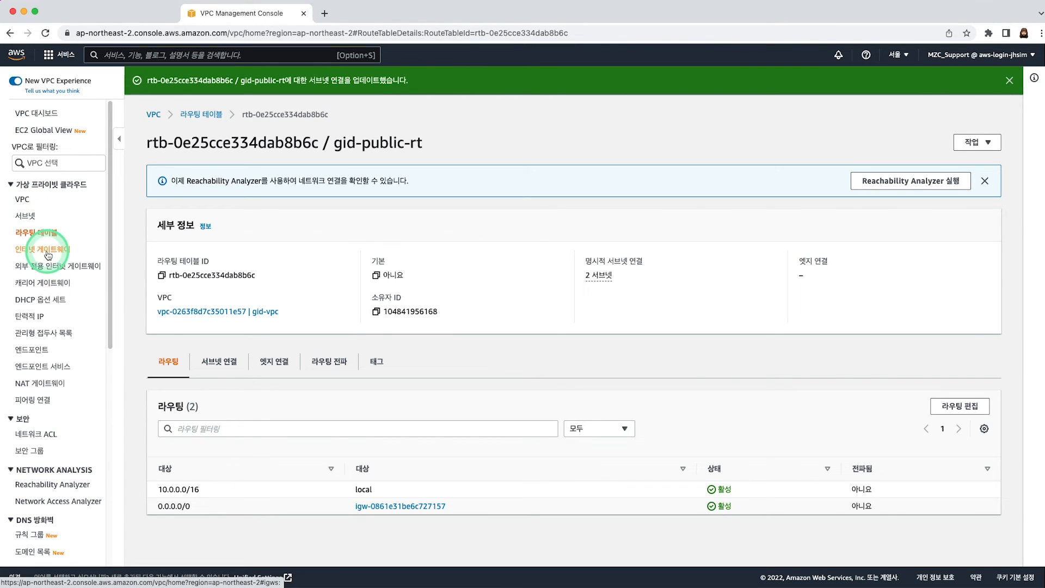
click(27, 202)
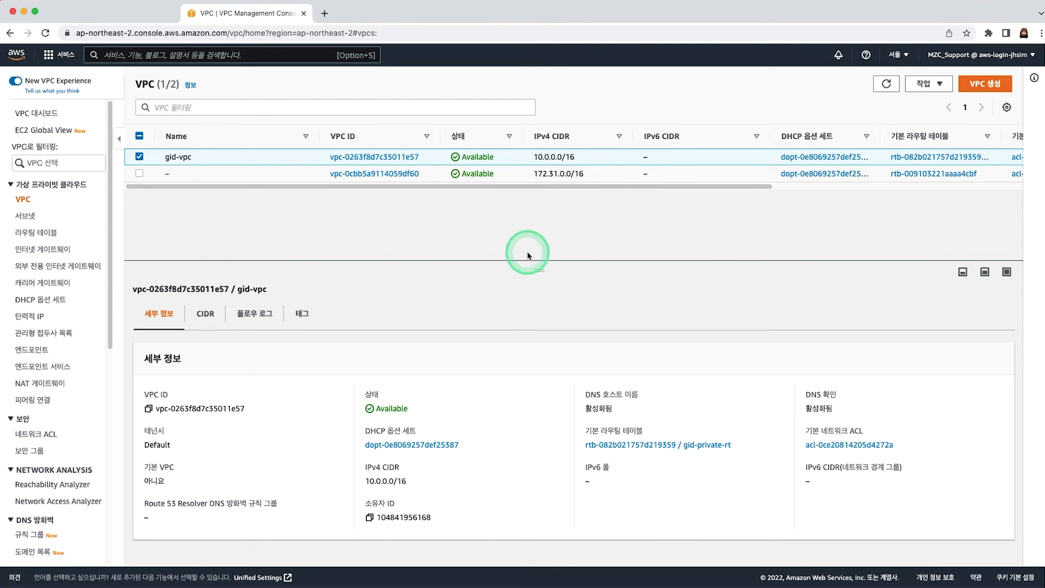
drag(532, 262, 529, 223)
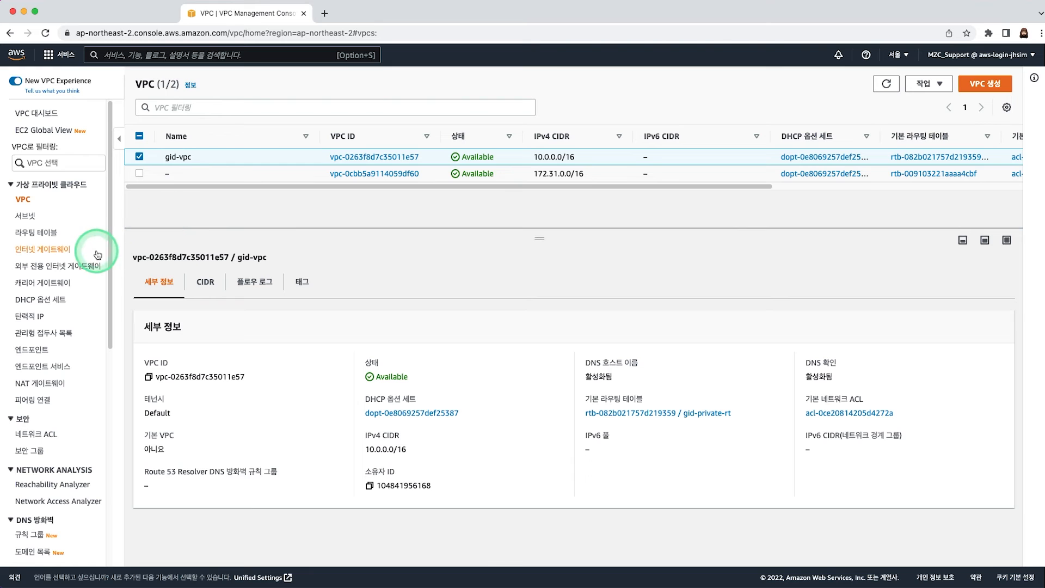
Launch the VPC wizard from the VPC dashboard and review its settings from resource type to DNS options
click(50, 116)
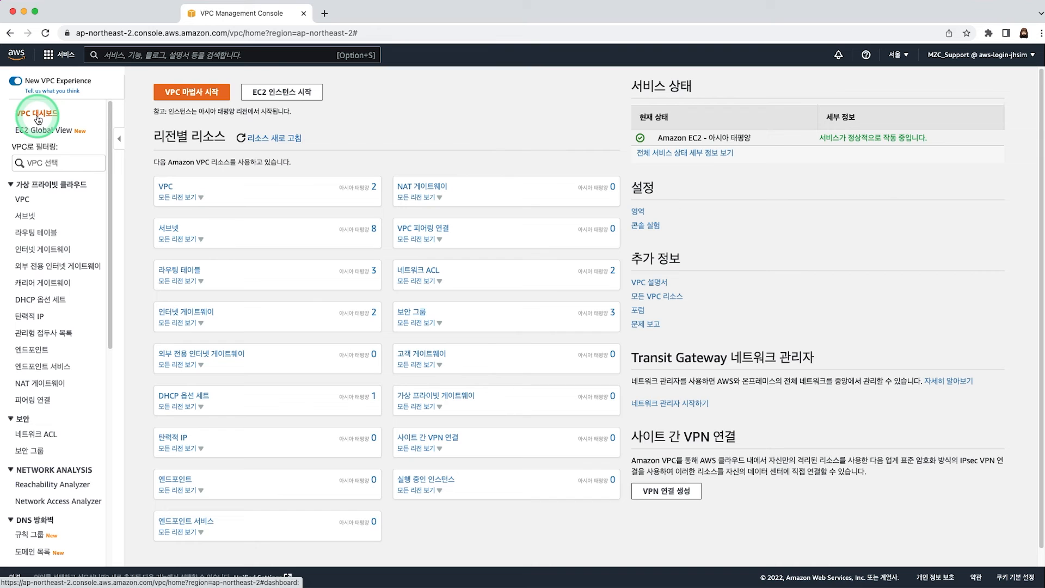
click(216, 94)
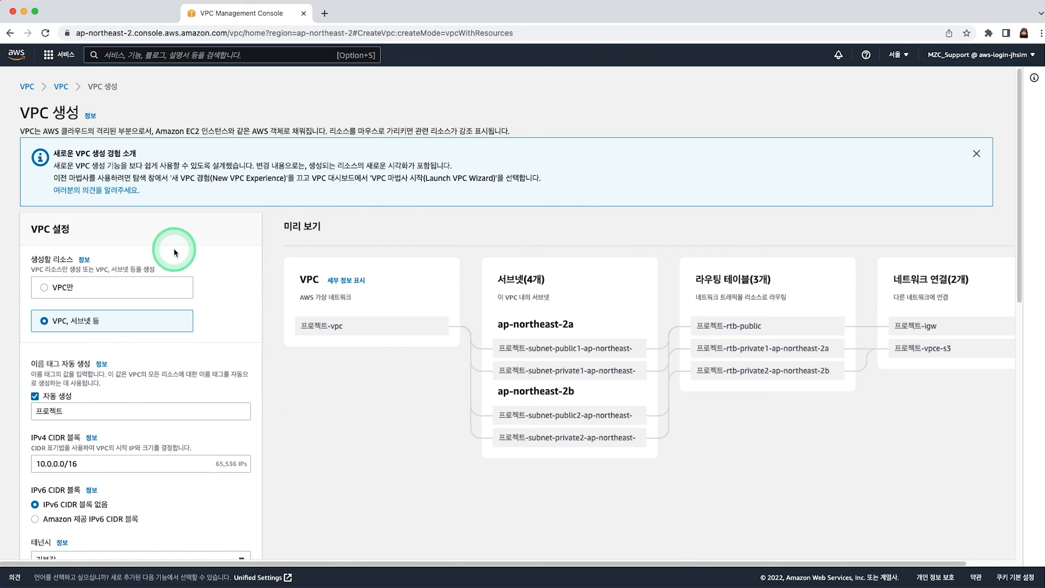
scroll(164, 243, down, 3)
scroll(300, 231, up, 1)
scroll(244, 281, down, 1)
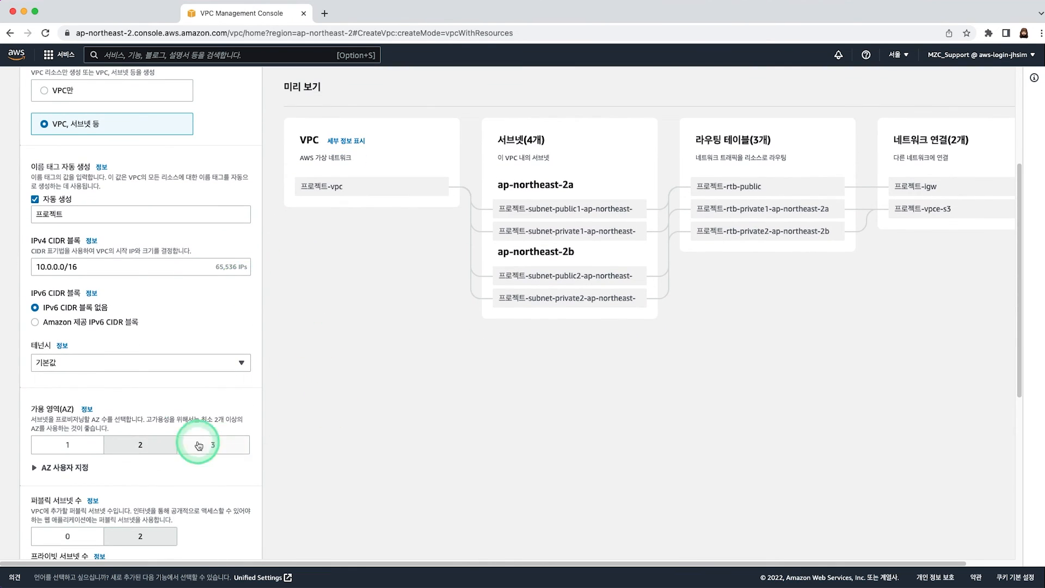
scroll(218, 444, down, 5)
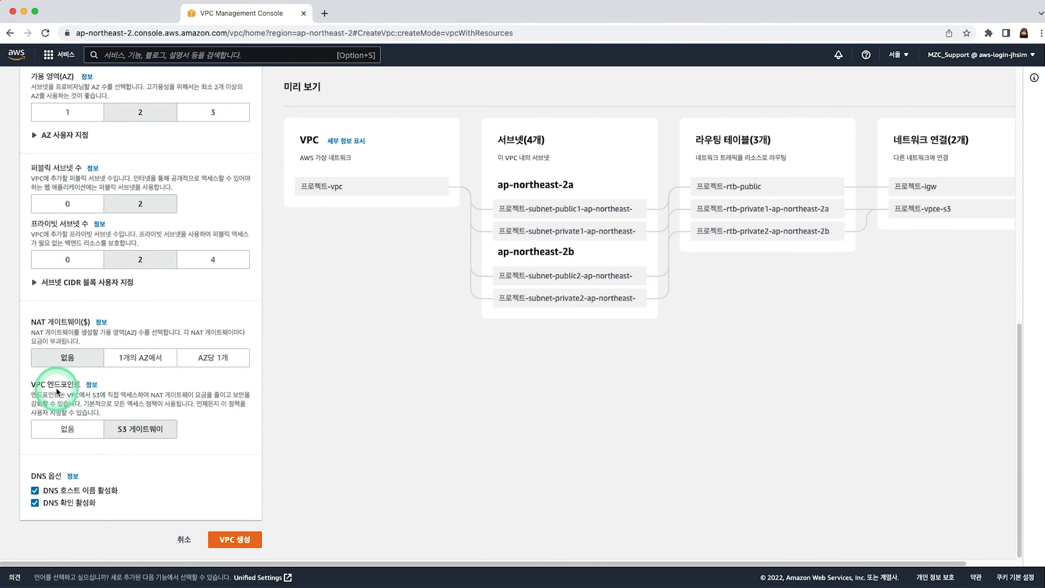
scroll(409, 434, up, 10)
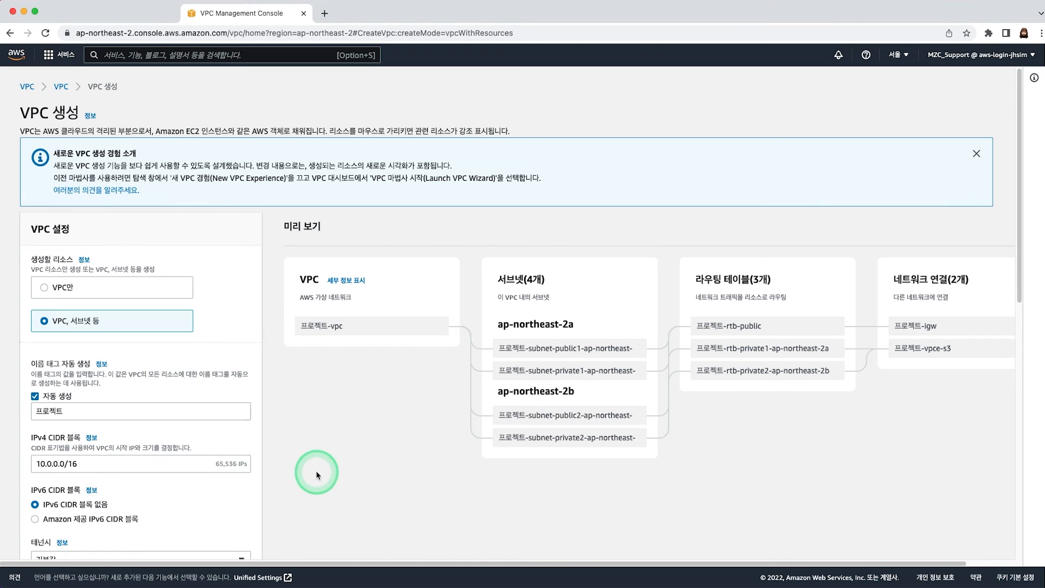
Replace the auto-generated name tag prefix with test
scroll(371, 380, down, 1)
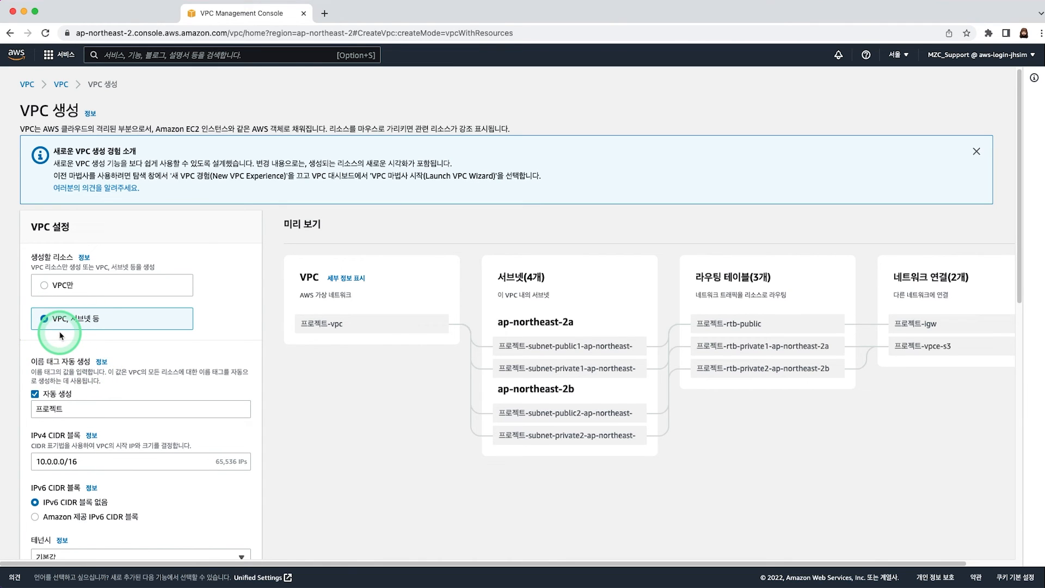
click(191, 411)
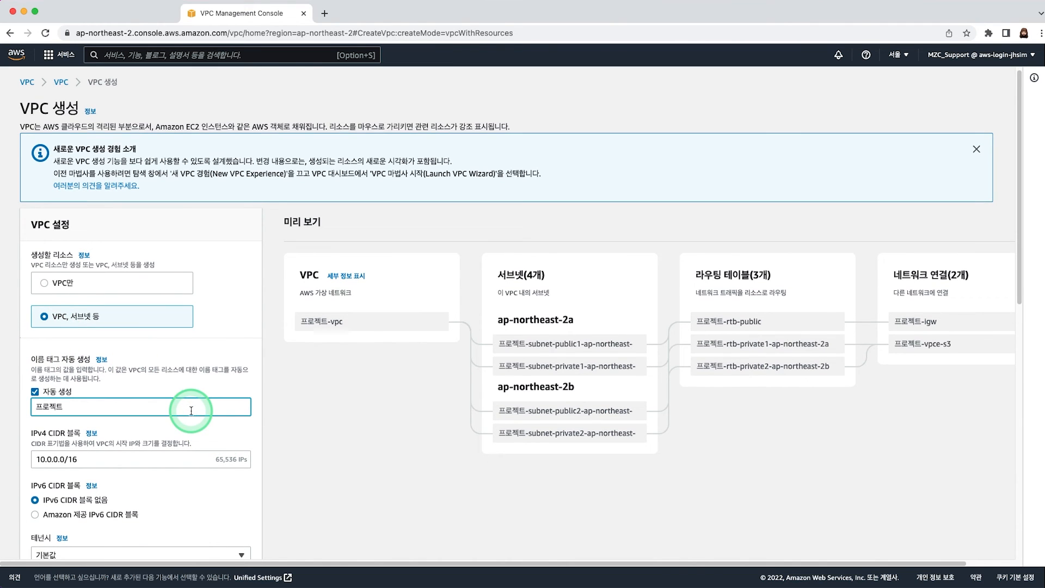
key(BackSpace)
key(BackSpace)
key(BackSpace)
key(BackSpace)
text(gid)
key(BackSpace)
key(BackSpace)
key(BackSpace)
text(test)
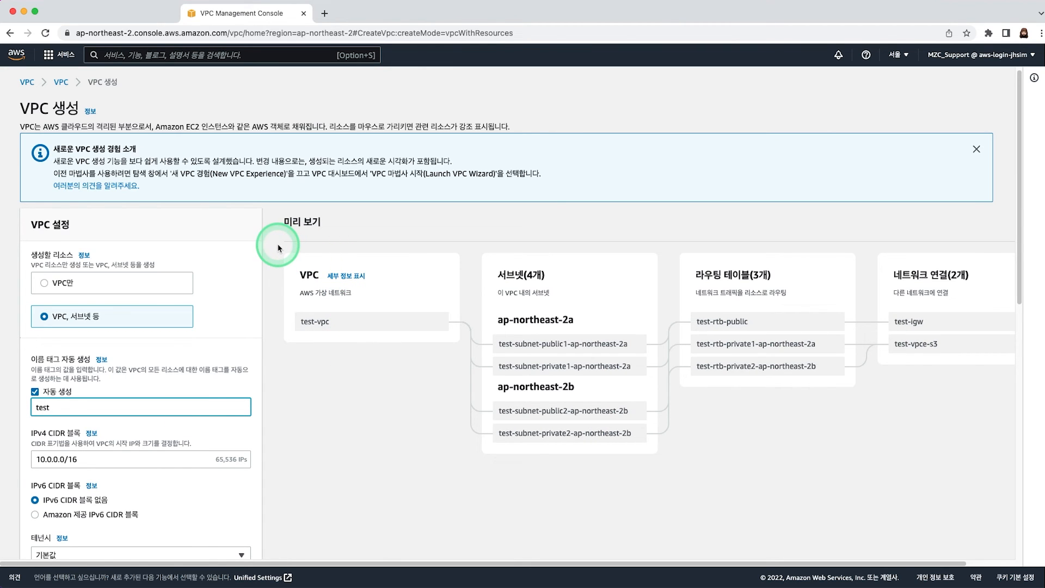
Review the resource preview, the name tag prefix and the IPv4 CIDR block in the VPC settings
drag(279, 231, 292, 516)
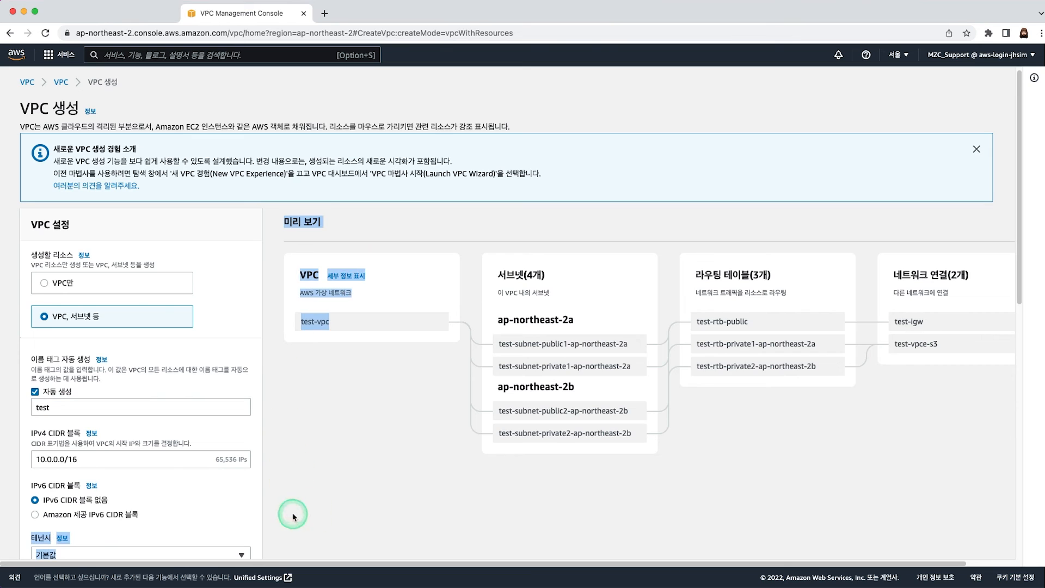
click(705, 520)
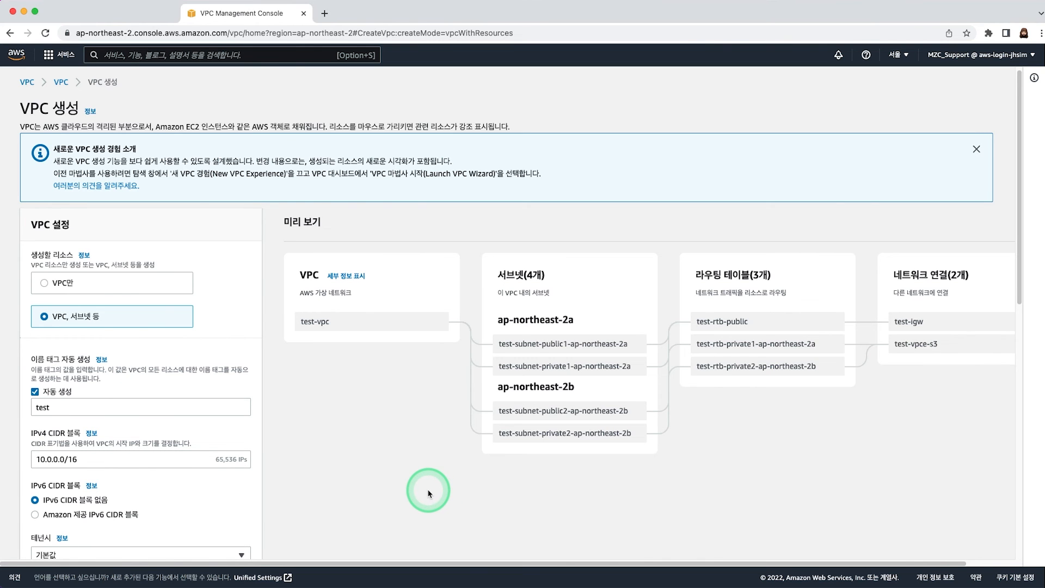
scroll(327, 486, down, 2)
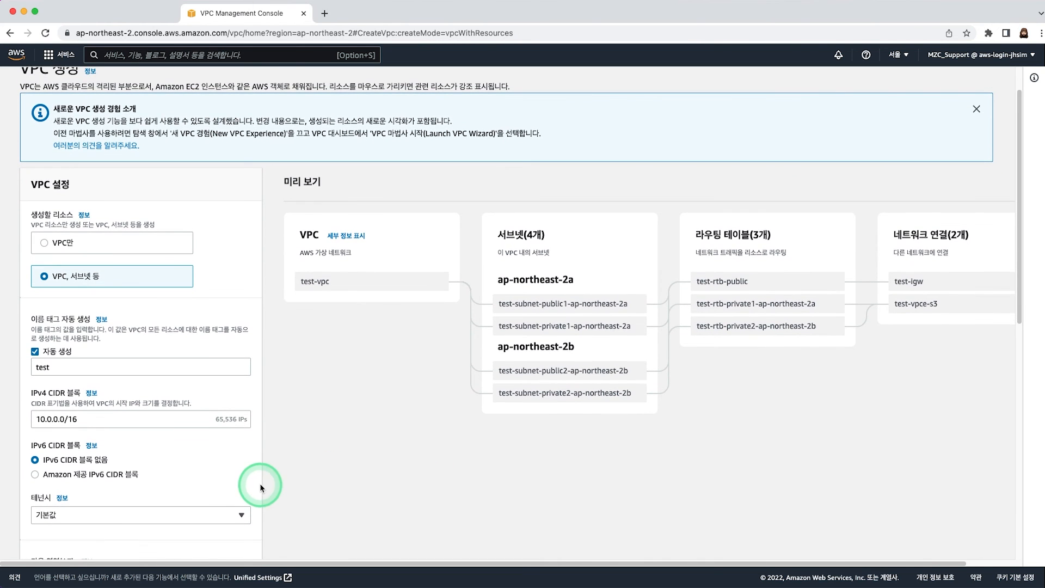
scroll(338, 496, down, 5)
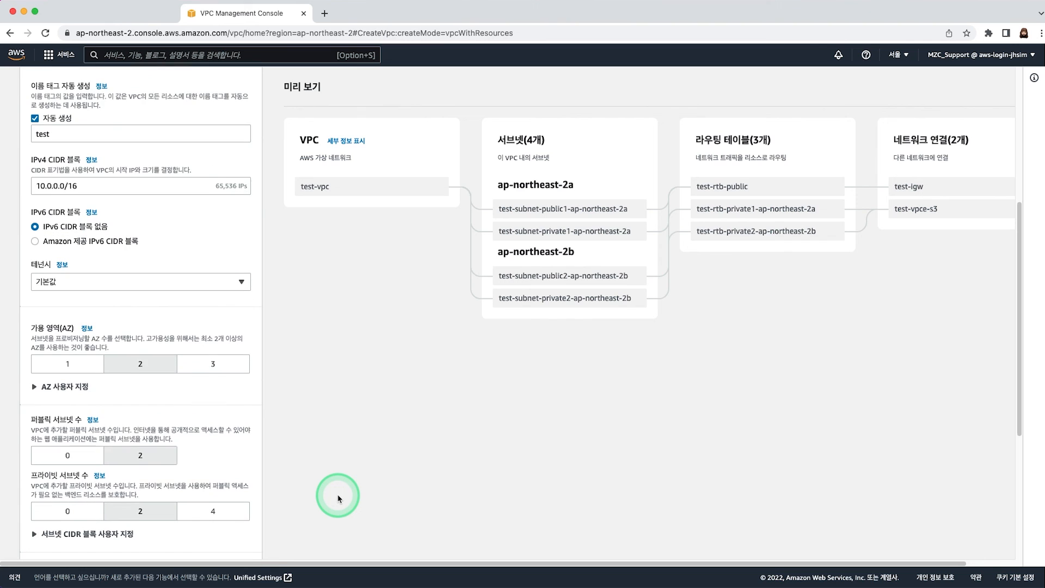
scroll(338, 498, up, 1)
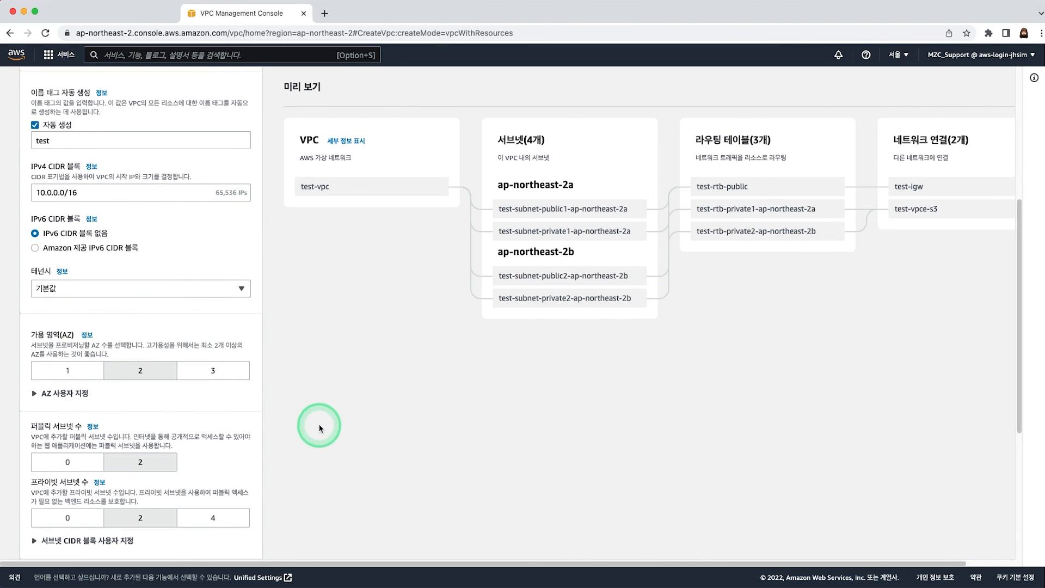
click(96, 139)
click(66, 137)
click(66, 138)
drag(65, 139, 33, 158)
click(59, 137)
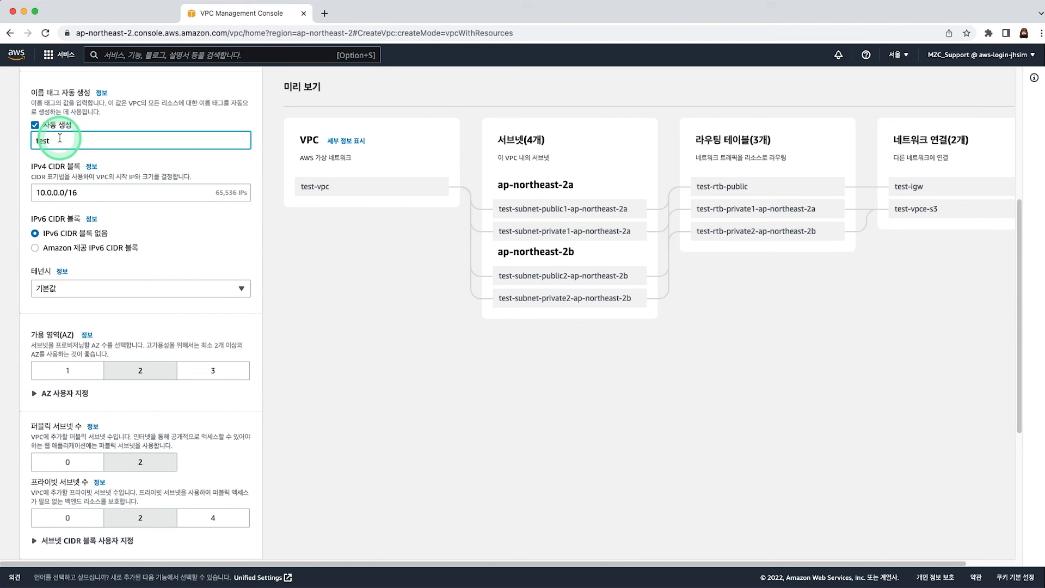
click(101, 192)
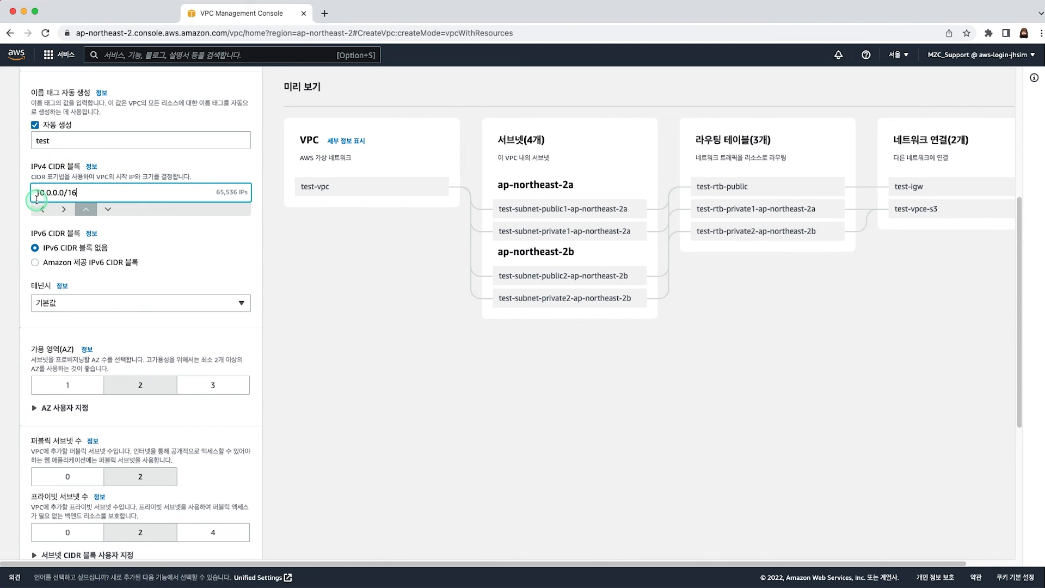
click(77, 192)
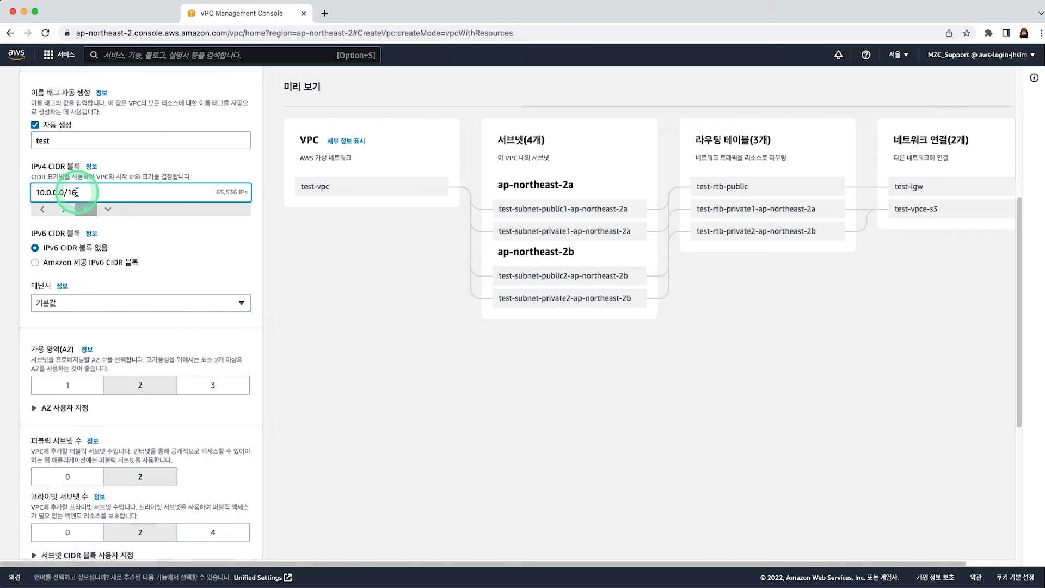
click(265, 304)
scroll(302, 321, down, 3)
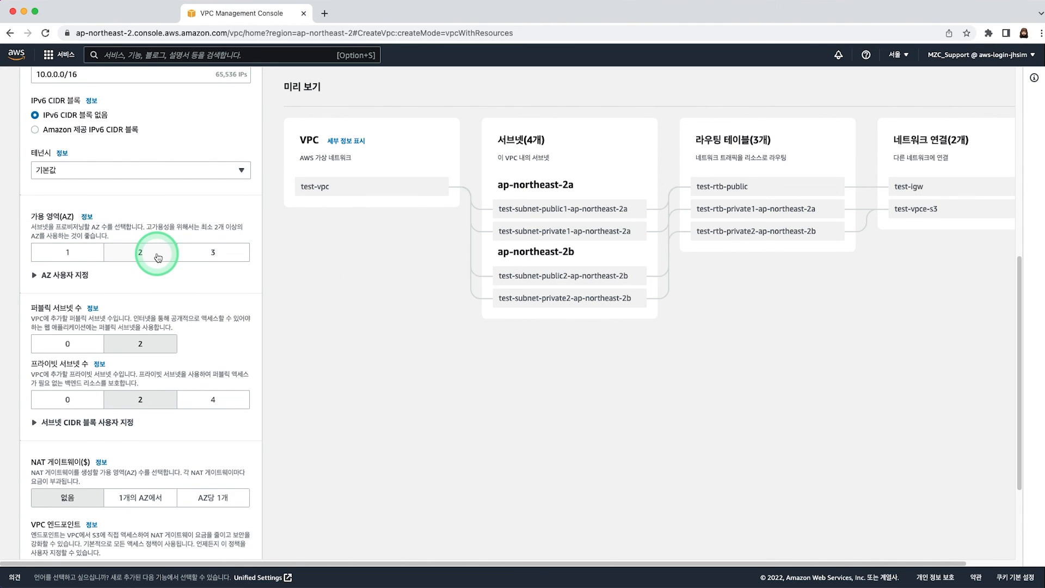
Try three availability zones, return to two, and set the second availability zone to ap-northeast-2c
click(212, 253)
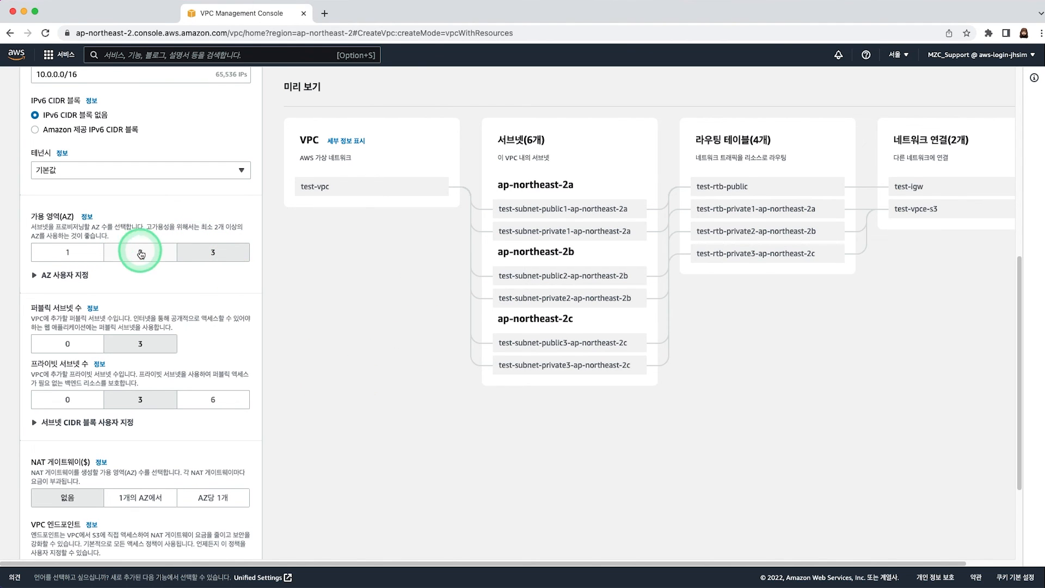
click(140, 253)
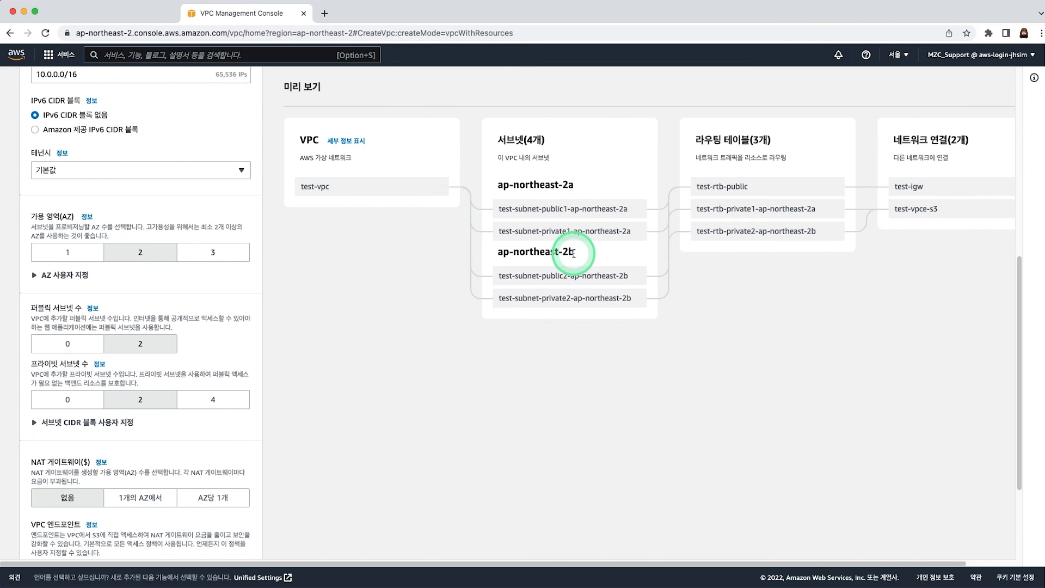
click(67, 278)
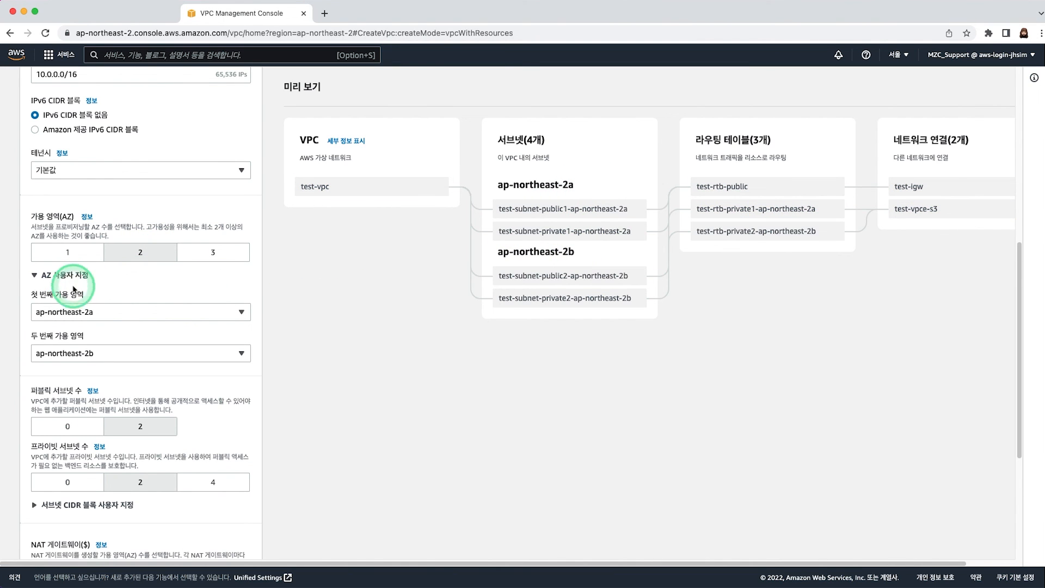
click(125, 310)
click(125, 310)
click(131, 353)
click(147, 410)
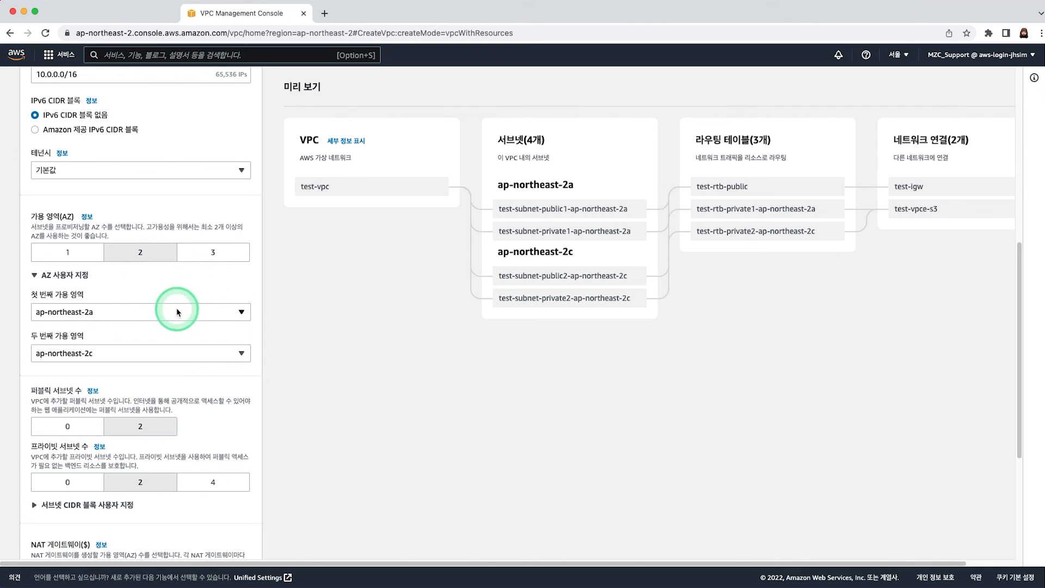
Expand the subnet CIDR block customization and examine the CIDR blocks of the public and private subnets
scroll(325, 348, down, 2)
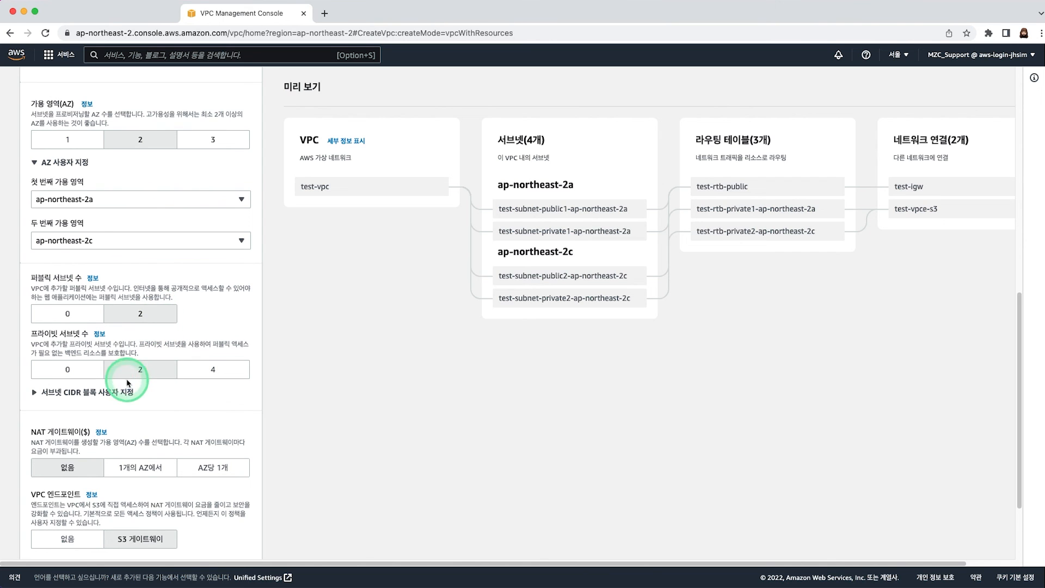
click(116, 392)
scroll(210, 335, down, 1)
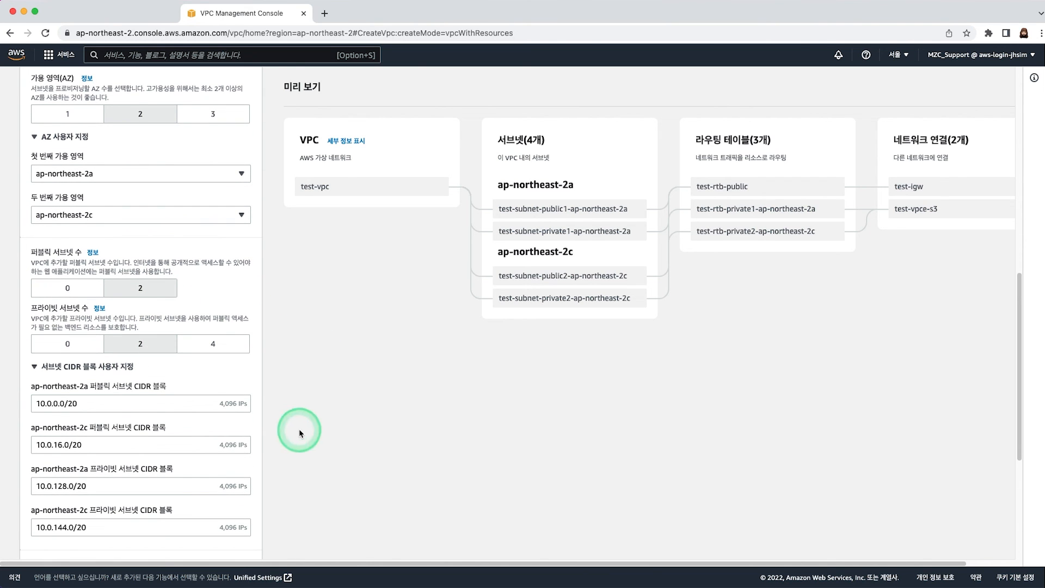
click(132, 403)
scroll(121, 401, down, 3)
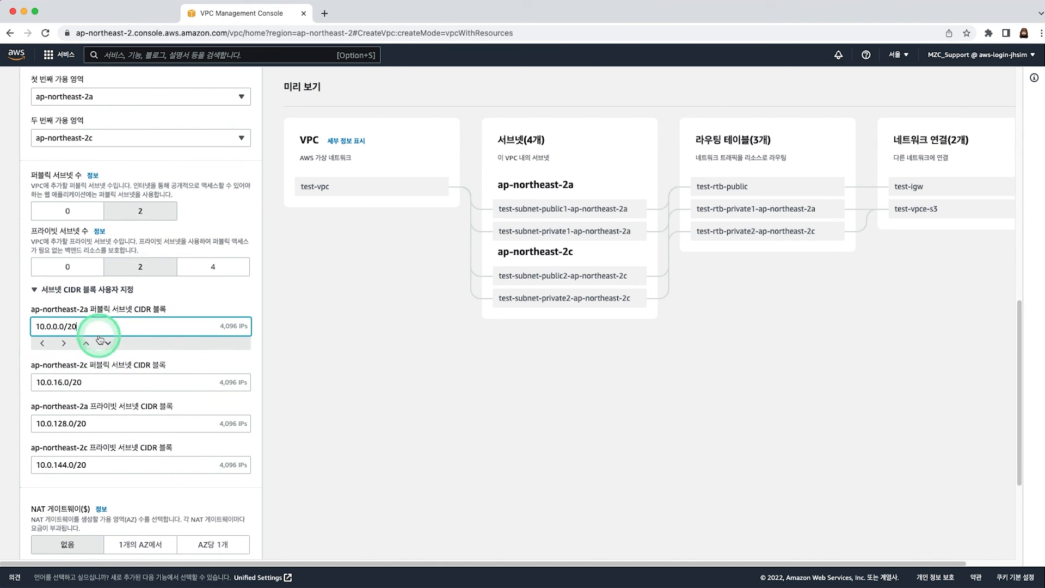
scroll(329, 450, down, 7)
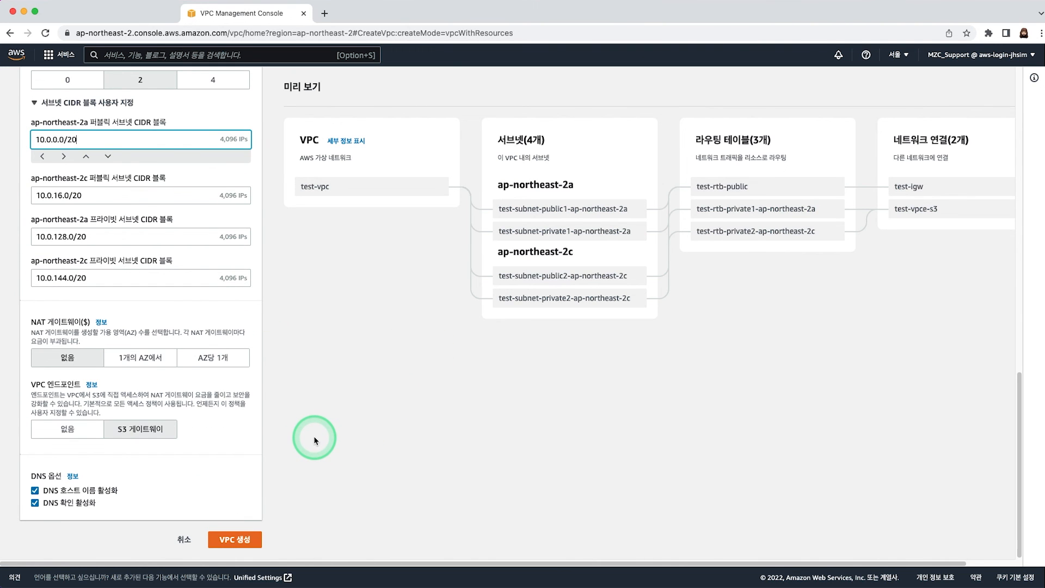
click(316, 440)
Set the NAT gateway option to be created in one AZ and check the network connections in the preview
click(137, 357)
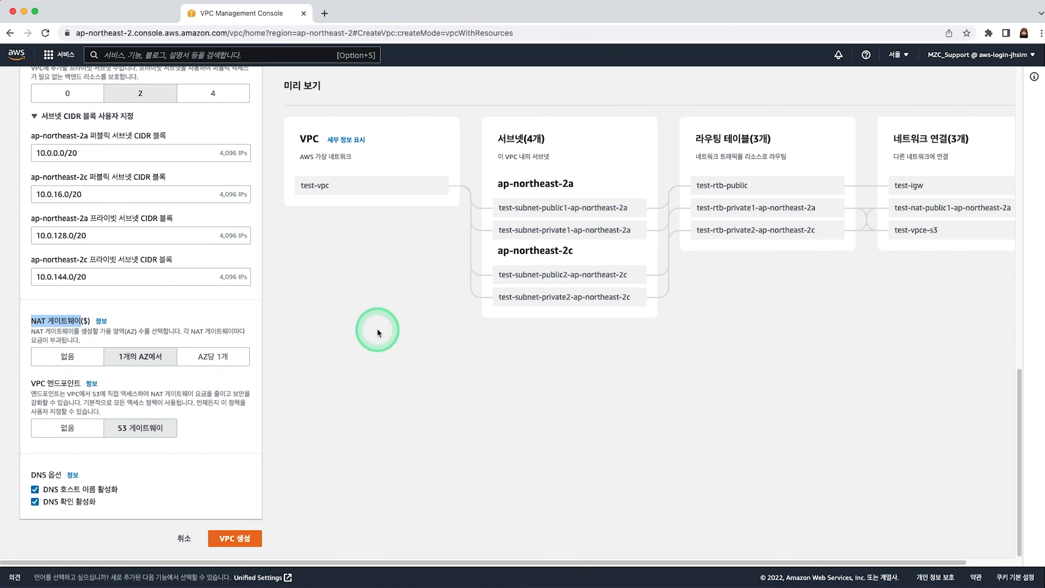
click(345, 404)
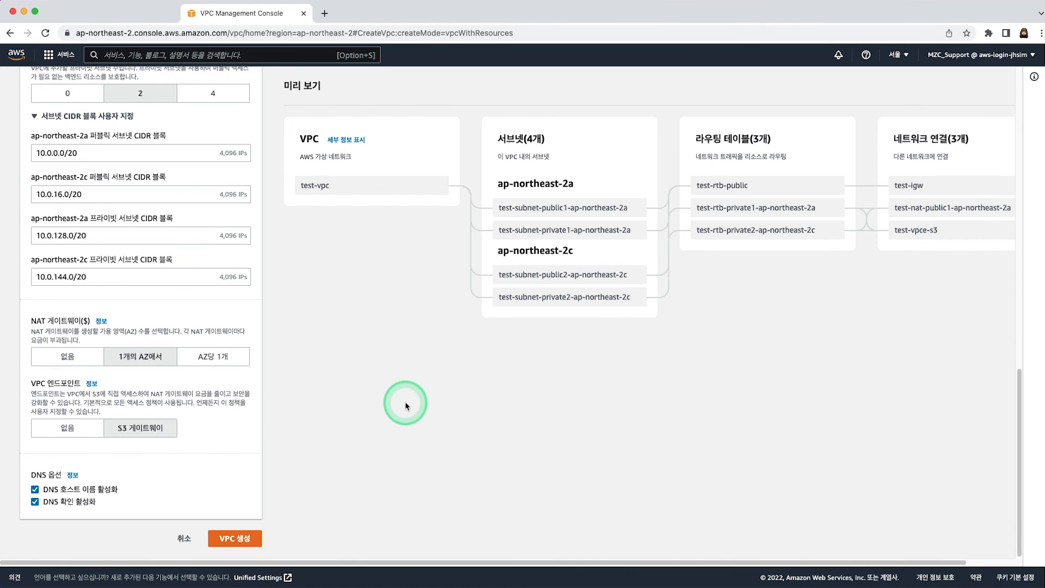
drag(27, 321, 70, 322)
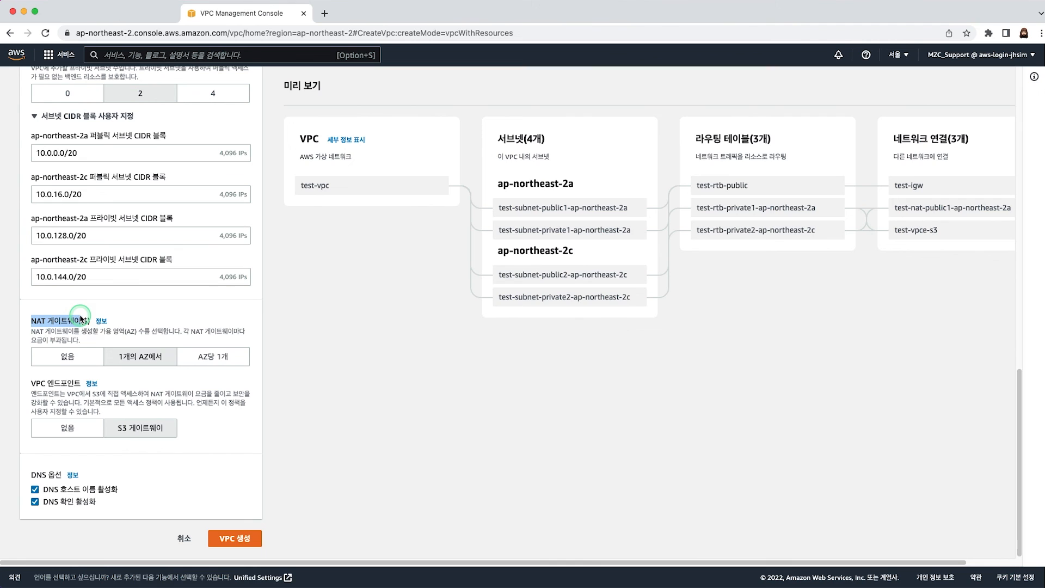
click(358, 435)
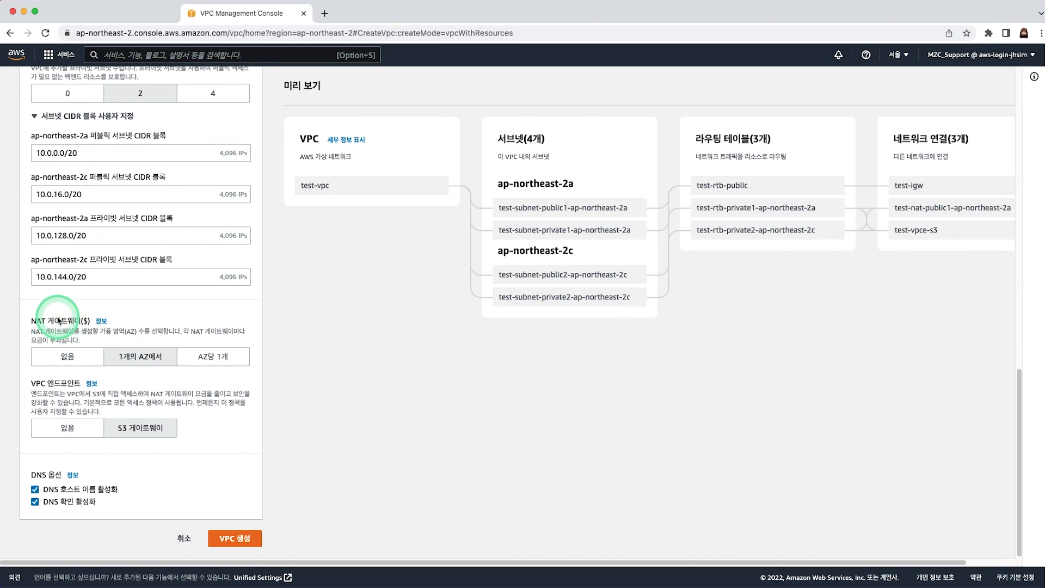
drag(36, 322, 79, 322)
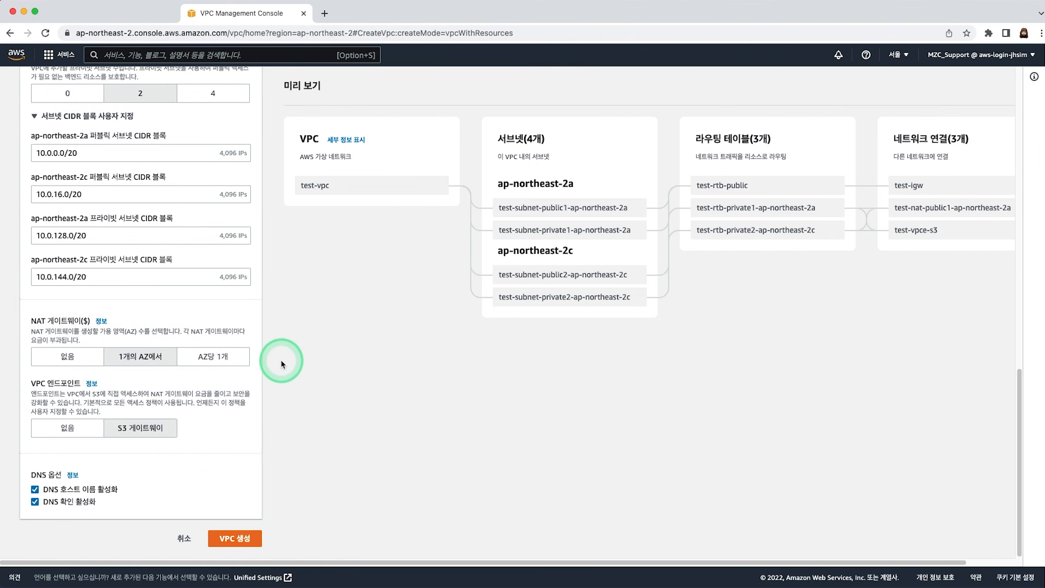
Review the DNS hostname and DNS resolution options and cancel the creation of the test VPC
scroll(433, 383, up, 10)
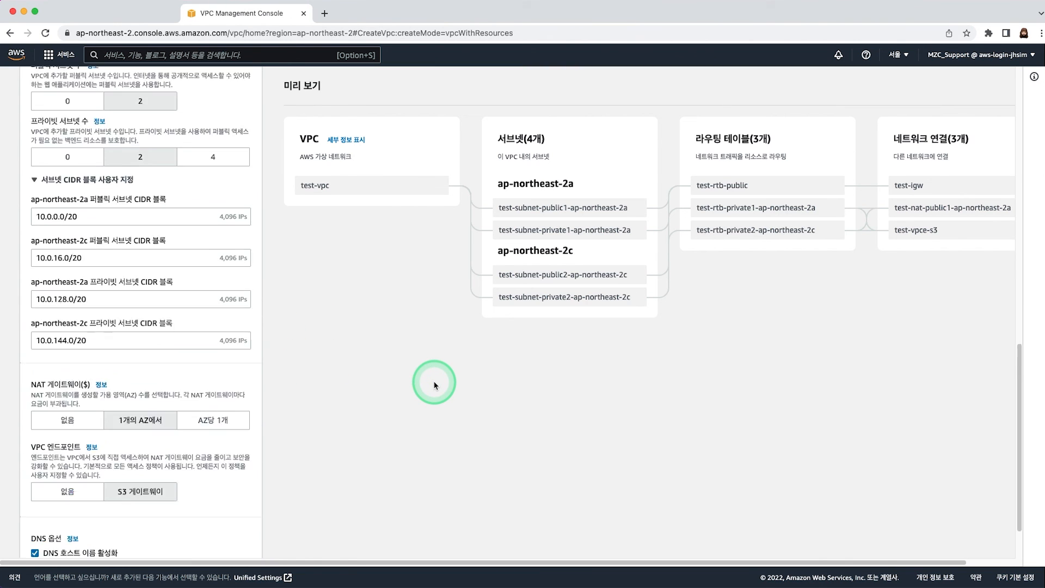
scroll(434, 384, down, 10)
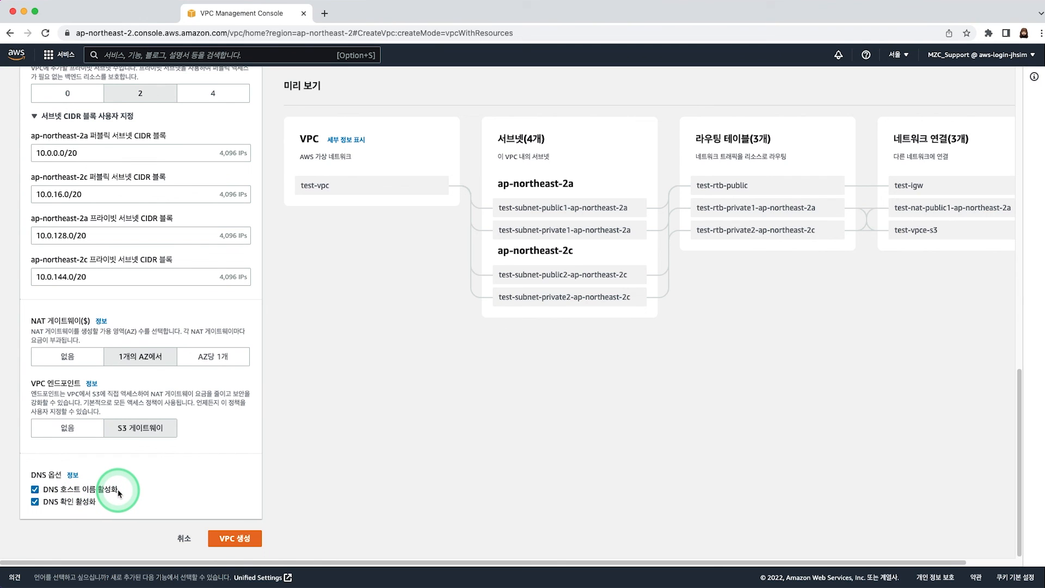
click(35, 489)
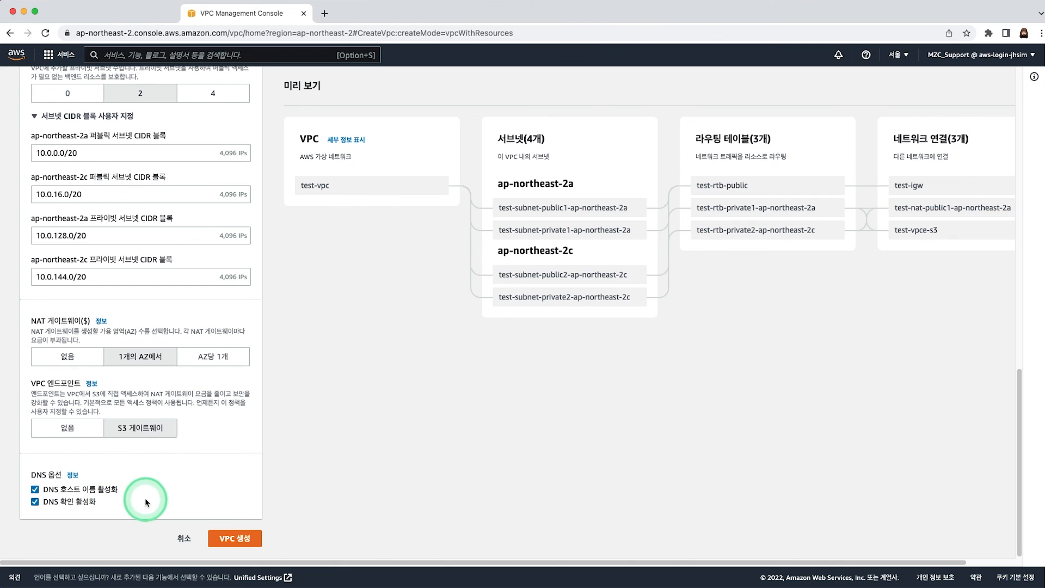
click(184, 539)
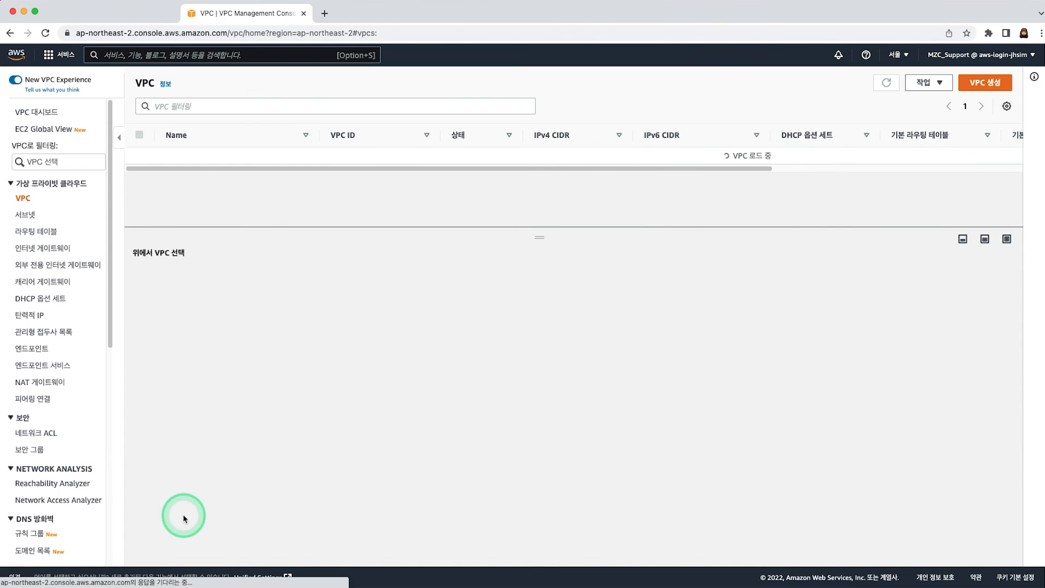